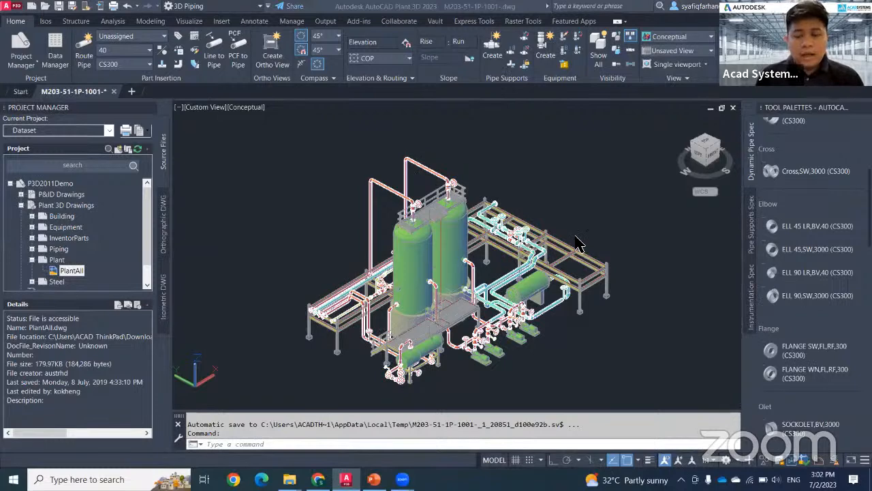
middle_click_drag(539, 378, 508, 364)
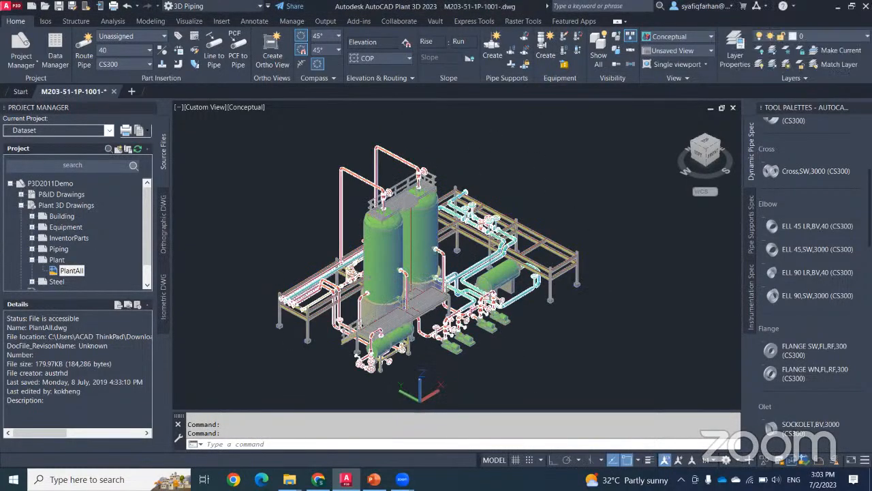
left_click(533, 350)
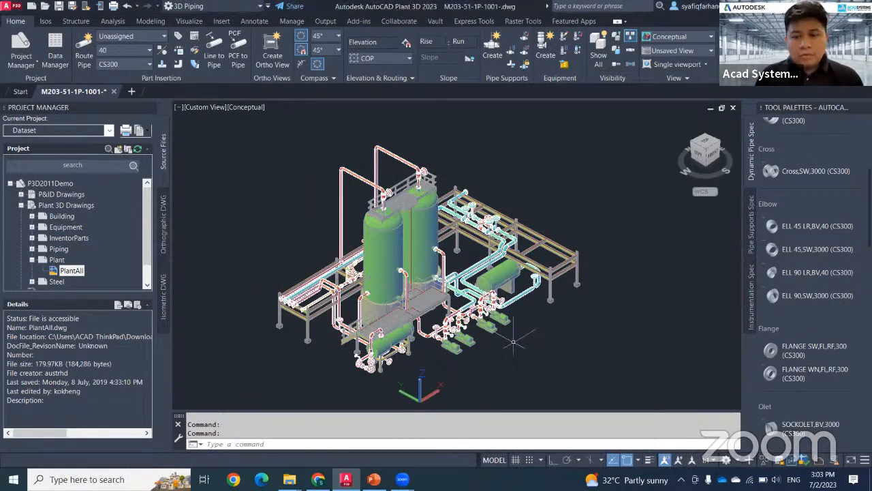
middle_click_drag(533, 350, 459, 350)
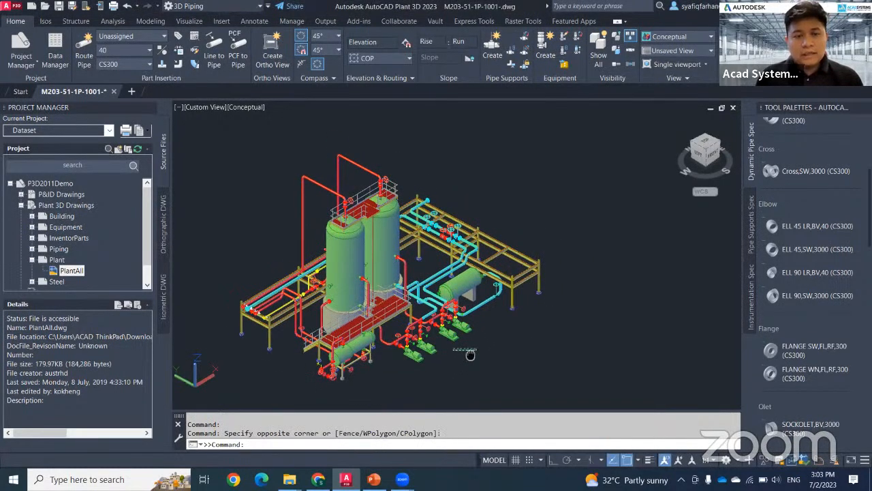
left_click(383, 301)
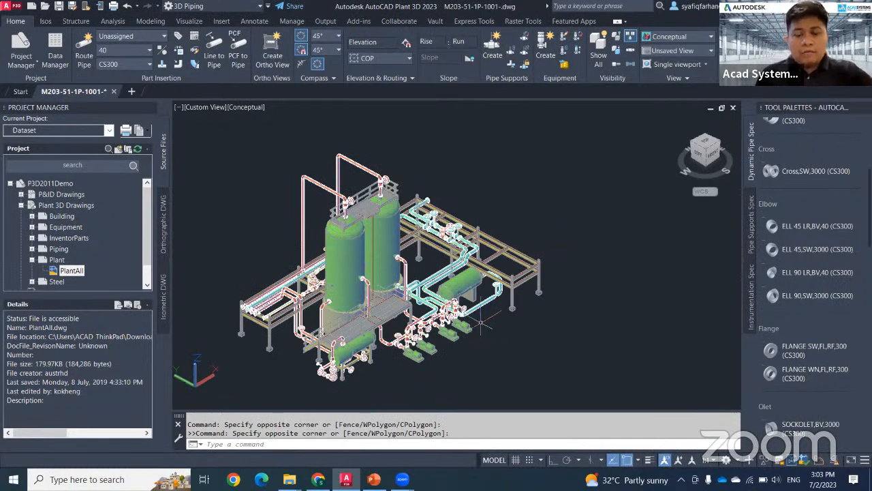
scroll(481, 319, "up", 4)
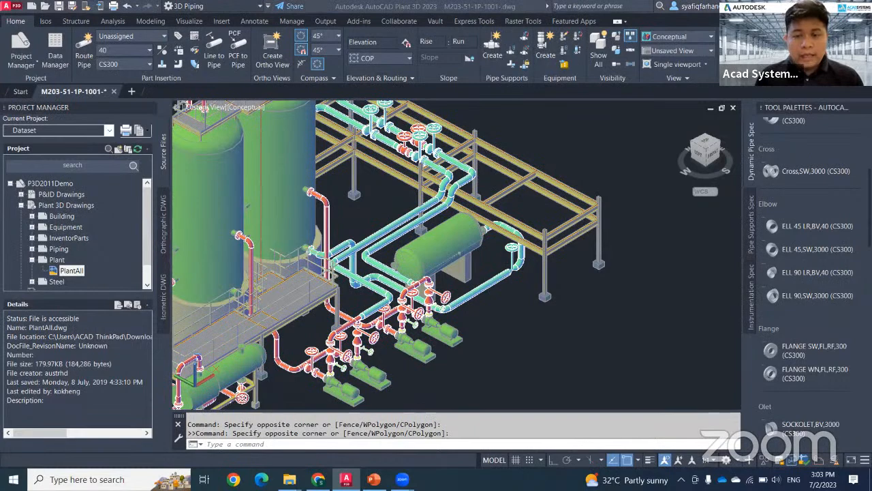
Step: Route a size 80 pipe in spec CS300 as two runs meeting at a 90° bend, in the empty area beside the plant
mouse_move(423, 286)
middle_mouse_down("shift")
mouse_move(330, 280)
mouse_move(492, 272)
mouse_move(417, 282)
middle_mouse_up("shift")
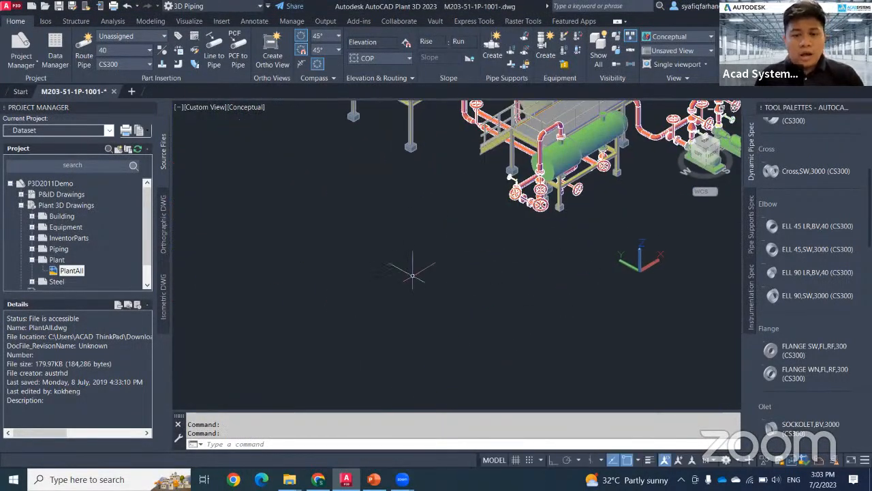
left_click(139, 51)
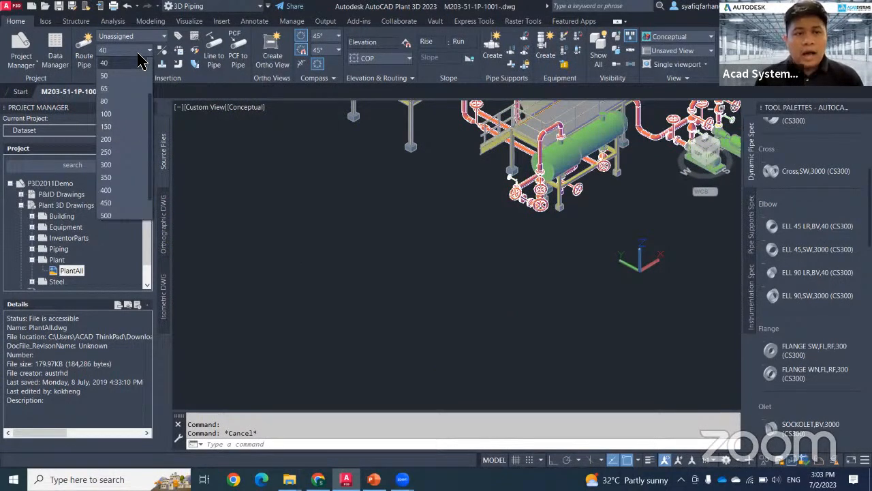
left_click(124, 101)
left_click(85, 48)
left_click(285, 253)
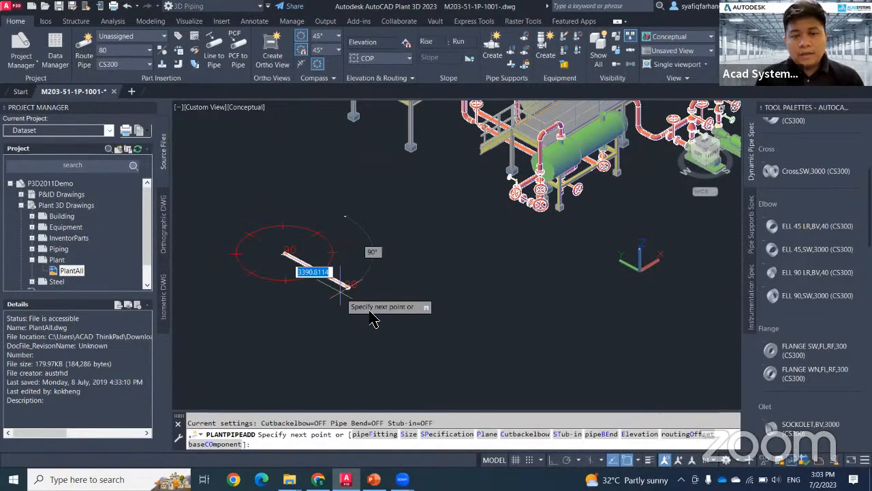
scroll(370, 318, "up", 5)
middle_click_drag(370, 318, 487, 347)
left_click(438, 306)
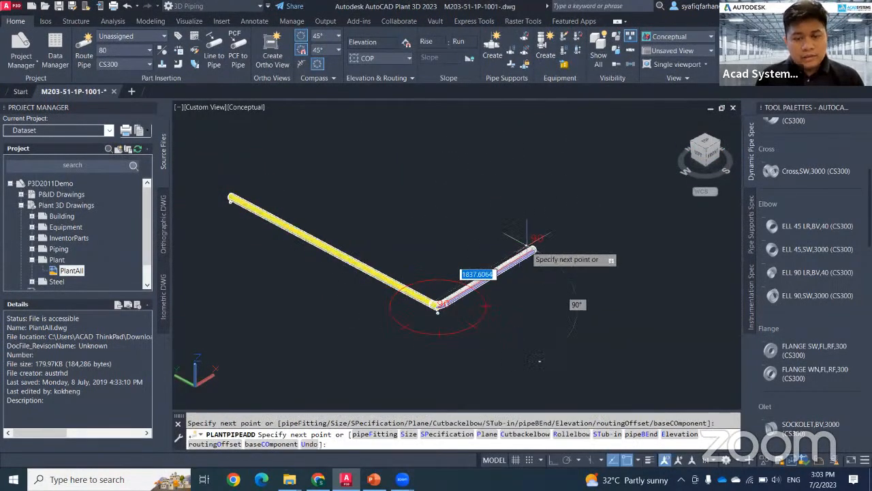
left_click(519, 258)
key("Escape")
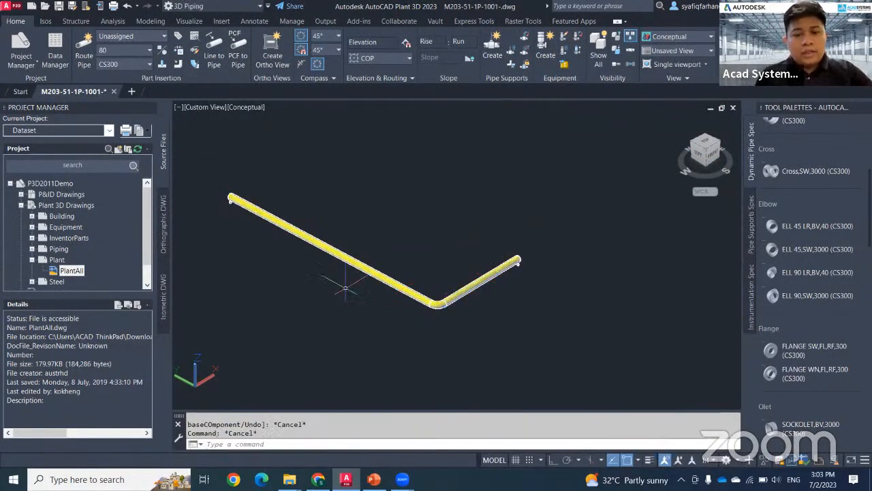
Step: Try to insert an FL,RF,300 flange from the CS300 spec midway along the longer pipe run
scroll(349, 287, "up", 5)
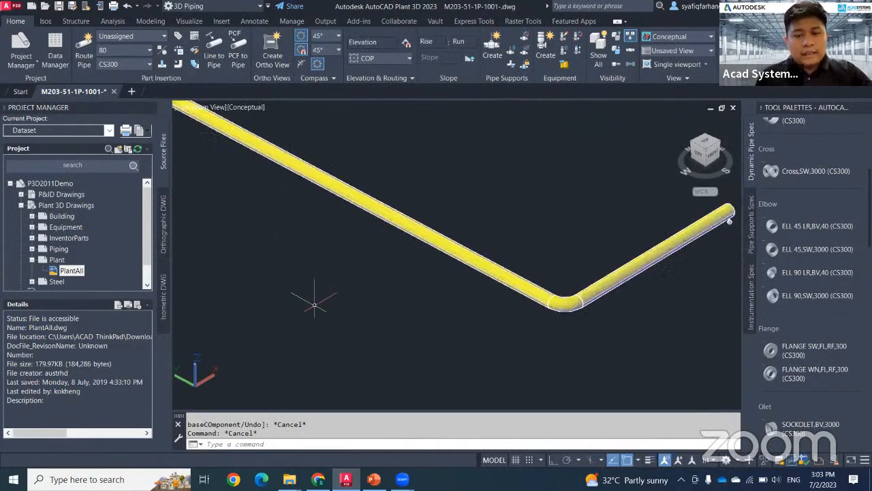
left_click(791, 350)
left_click(456, 257)
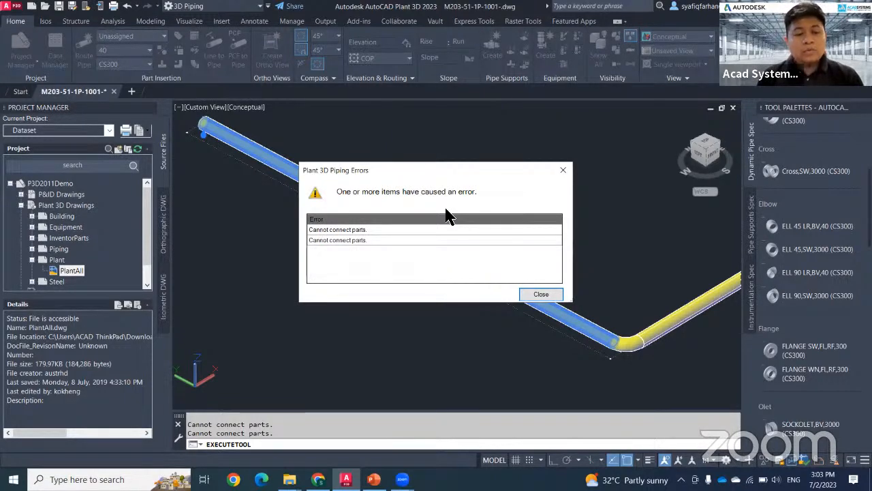
left_click(306, 398)
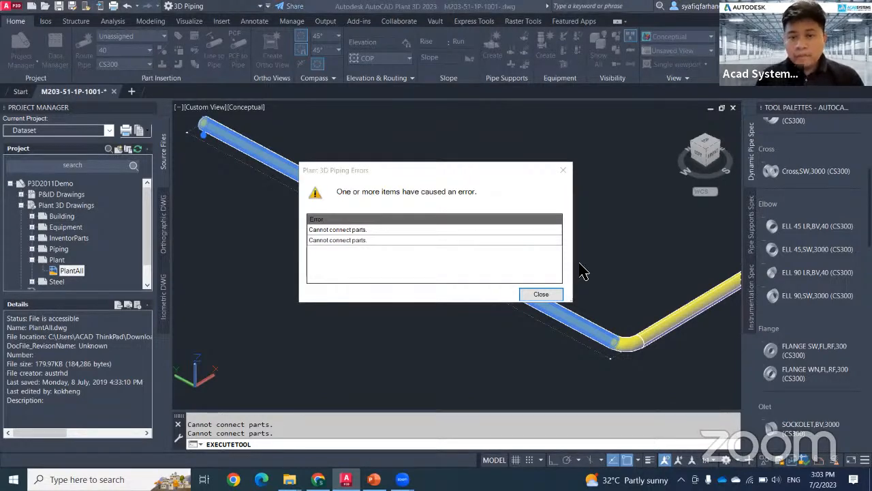
left_click(555, 296)
Step: Insert an FL,RF,300 flange midway along the longer pipe run and attach a mating flange face to face with it
left_click(455, 282)
scroll(458, 273, "up", 2)
left_click(488, 235)
middle_click_drag(477, 334, 617, 336, "shift")
middle_click_drag(525, 347, 579, 257)
scroll(473, 316, "up", 4)
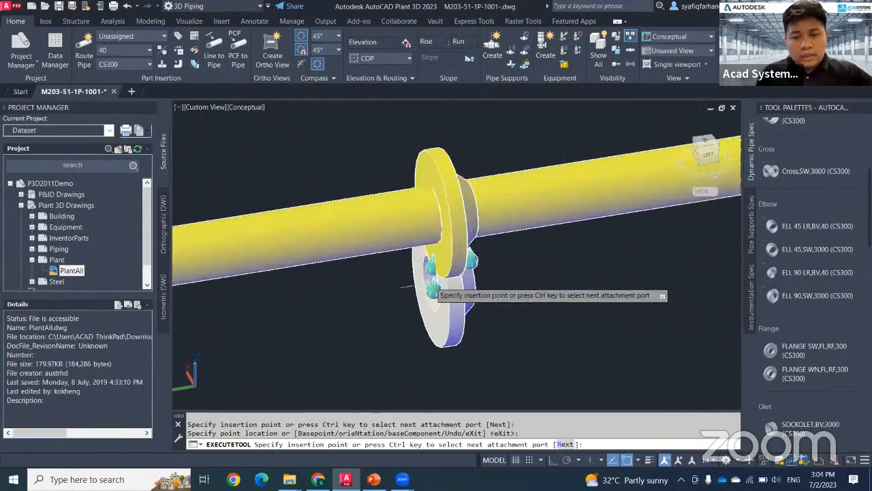
left_click(433, 214)
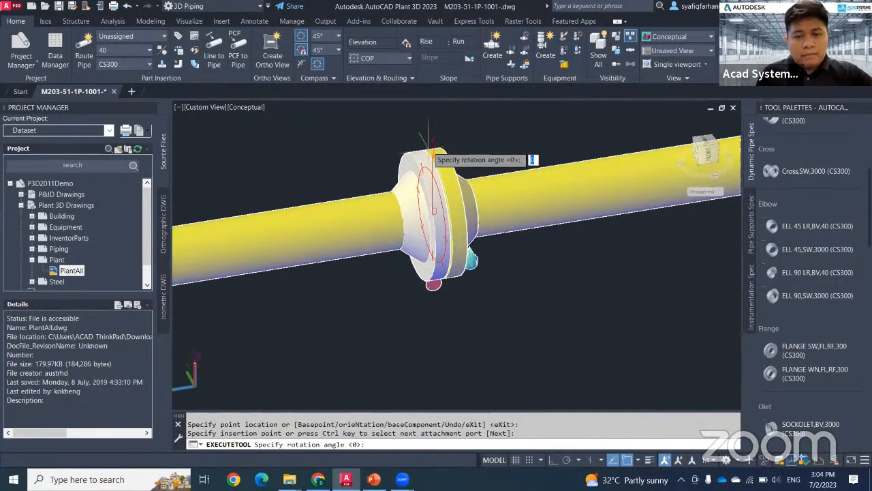
left_click(472, 234)
scroll(505, 306, "down", 4)
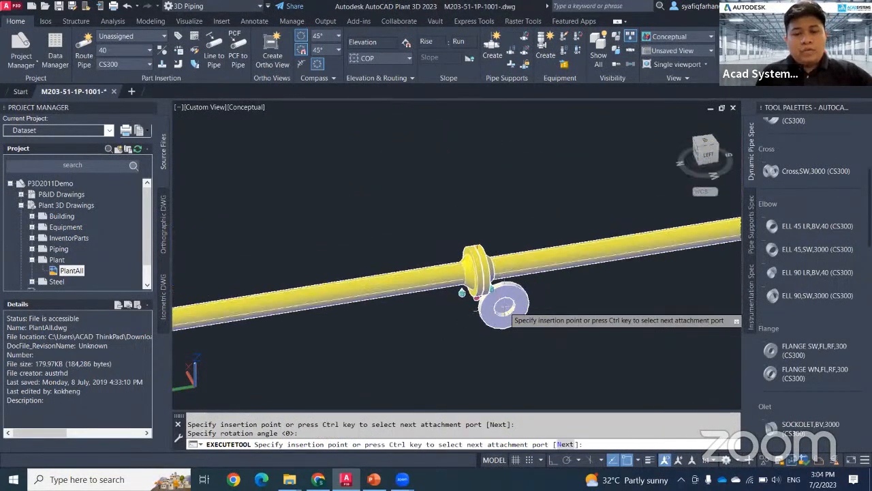
key("Escape")
left_click(544, 297)
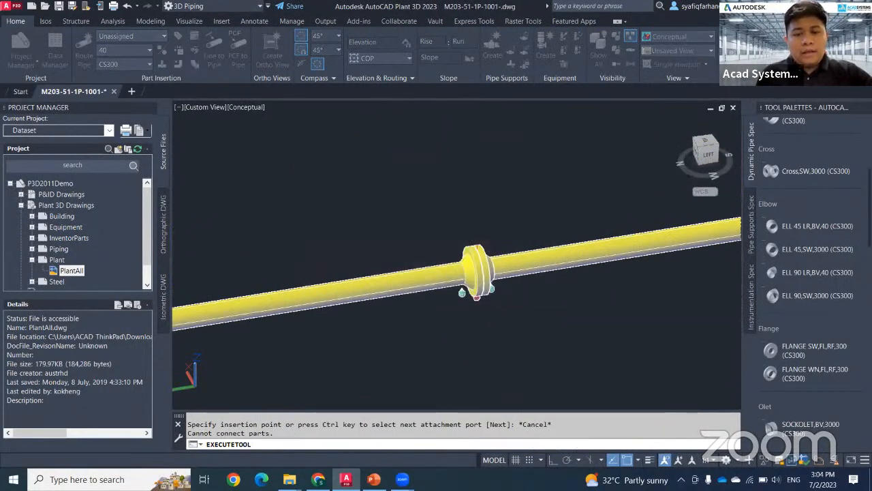
Step: Inspect the flanged joint, hiding its teal drop-shaped connection marker and showing it again
middle_click_drag(502, 331, 489, 300, "shift")
scroll(489, 300, "up", 3)
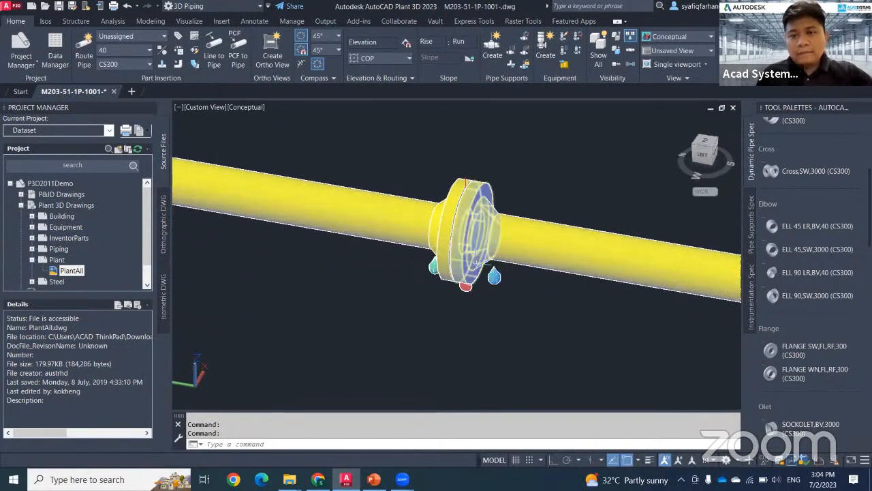
middle_click_drag(513, 299, 432, 303, "shift")
scroll(493, 310, "down", 2)
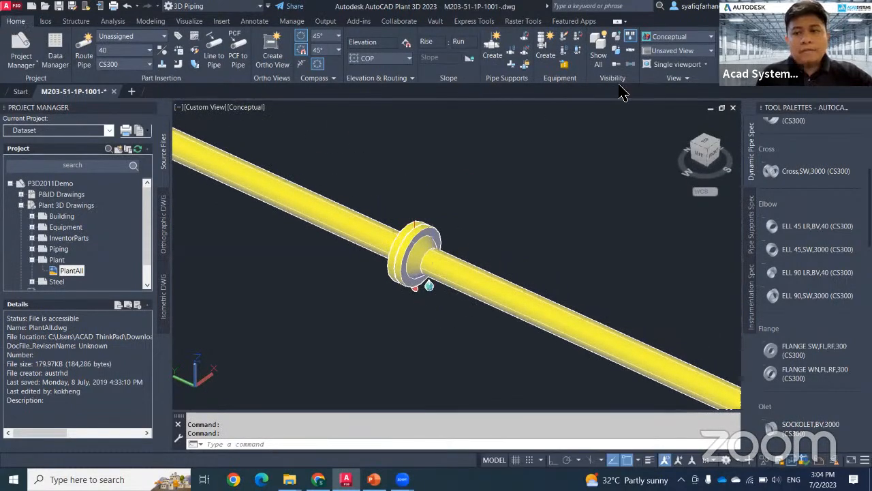
left_click(632, 37)
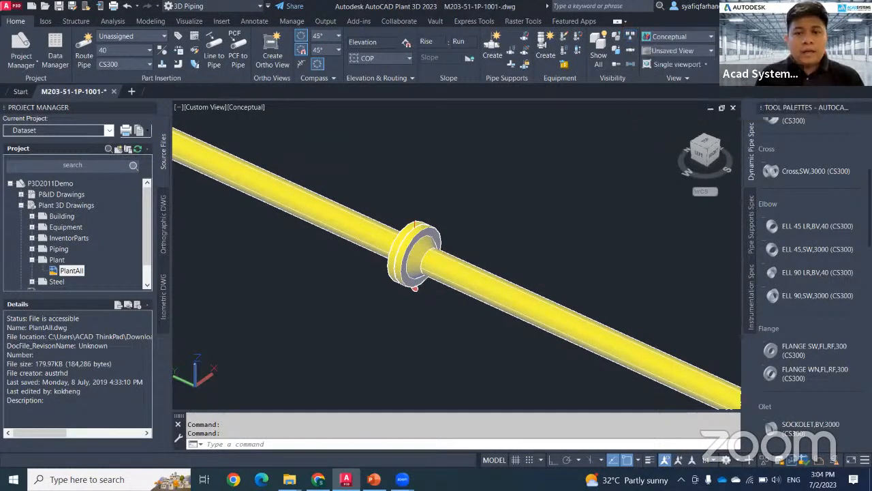
left_click(631, 38)
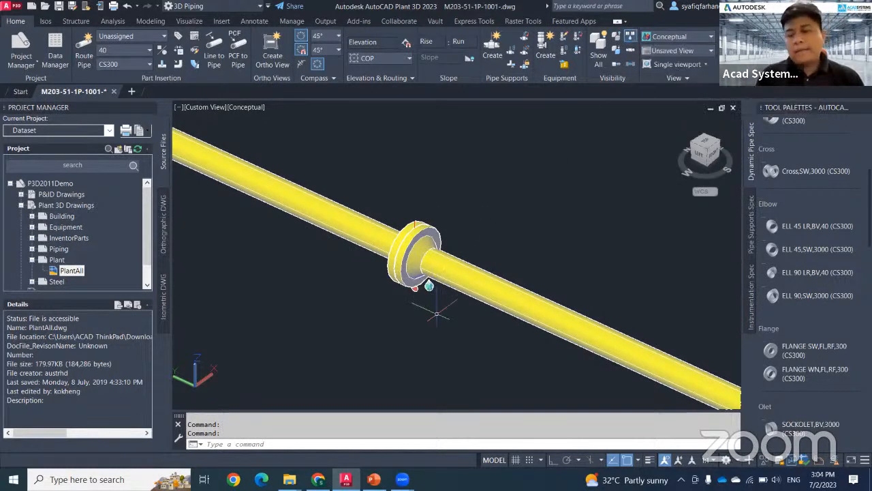
Step: Create a Quick Iso of the whole flanged pipe run using the Check_A2 iso style, and clear the selection
scroll(437, 314, "down", 5)
scroll(437, 314, "up", 2)
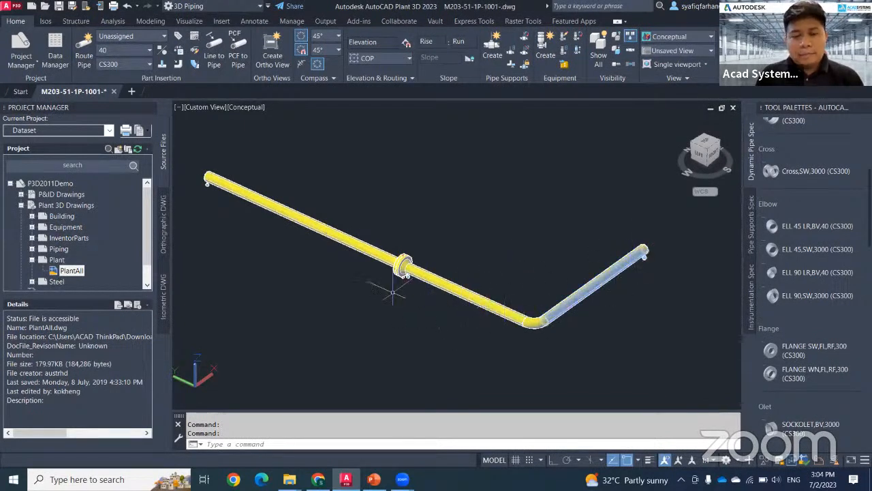
left_click(614, 361)
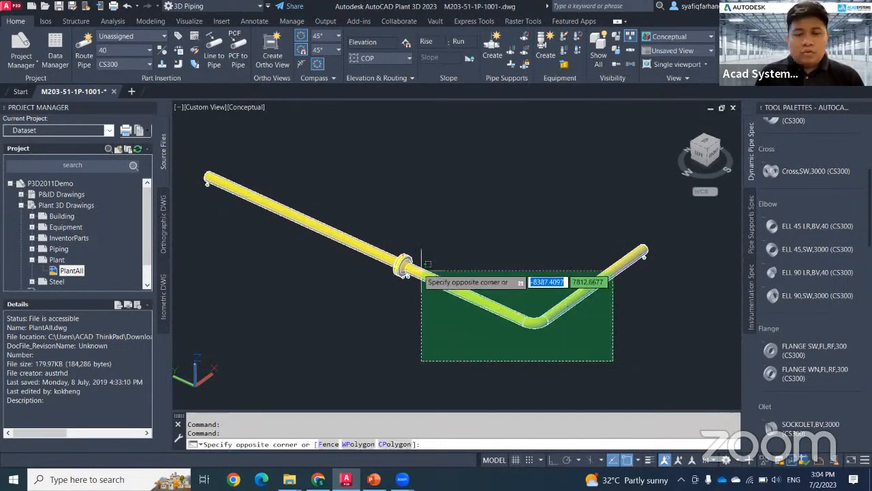
left_click(333, 183)
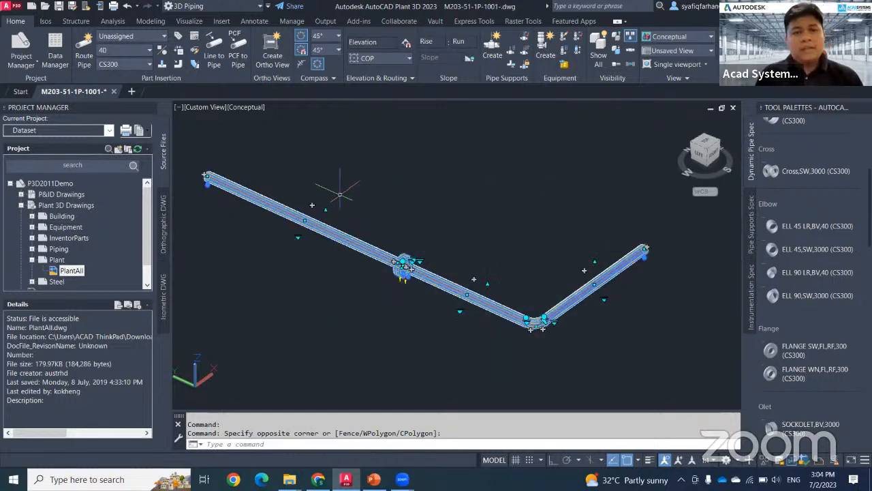
left_click(45, 21)
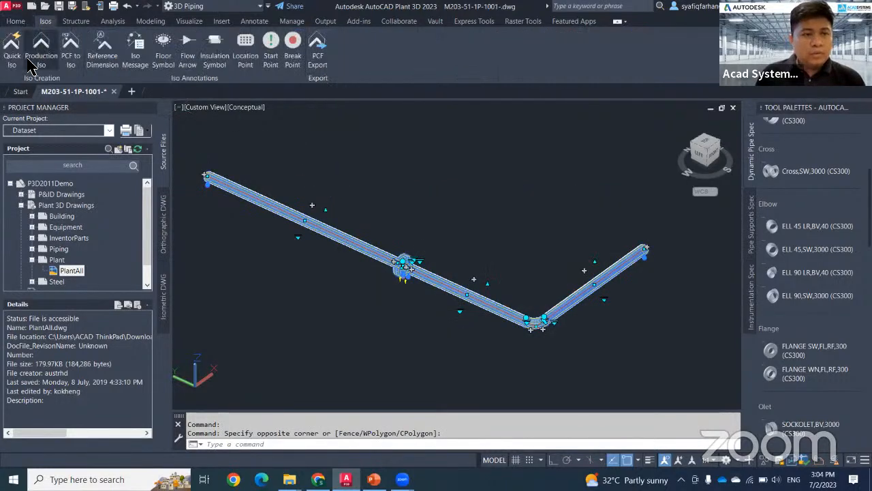
left_click(11, 60)
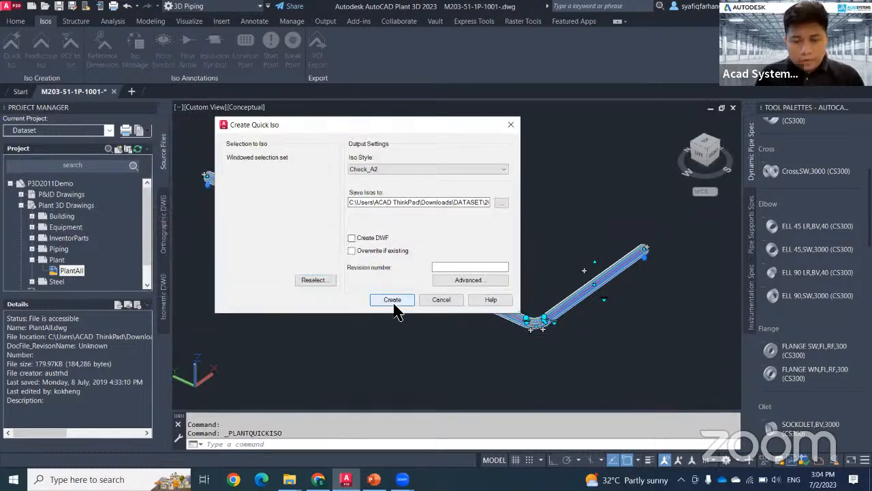
left_click(414, 302)
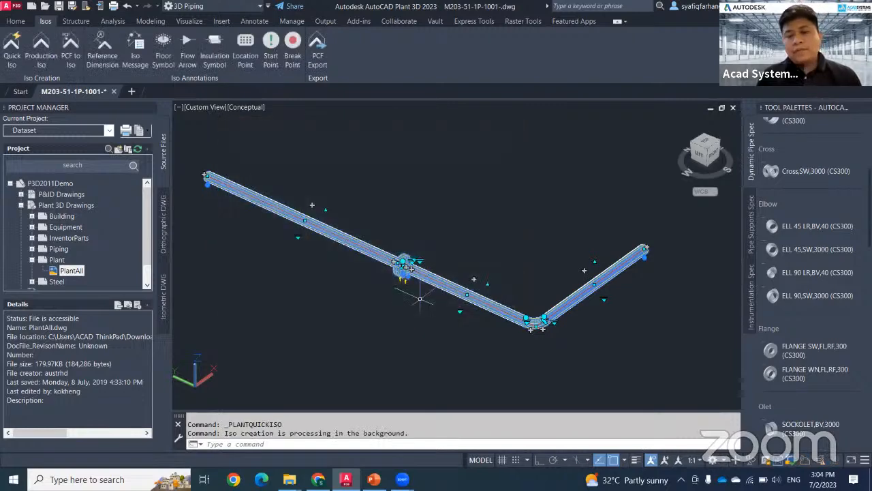
scroll(411, 314, "up", 4)
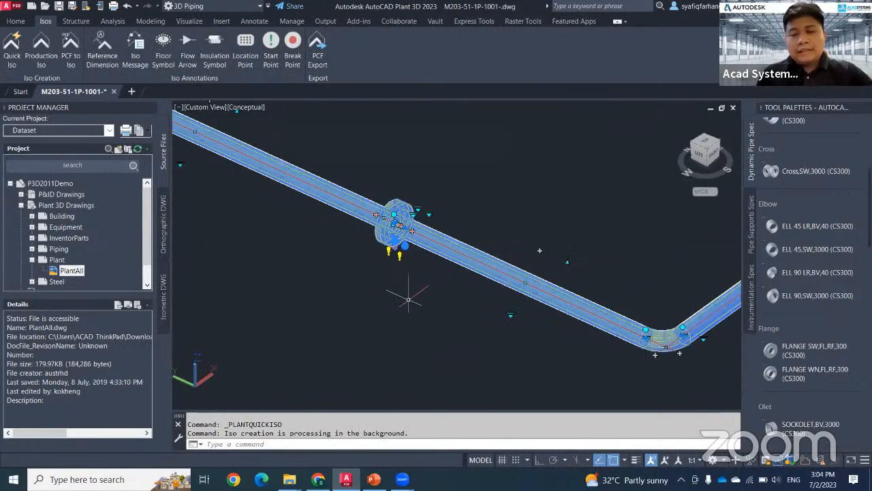
key("Escape")
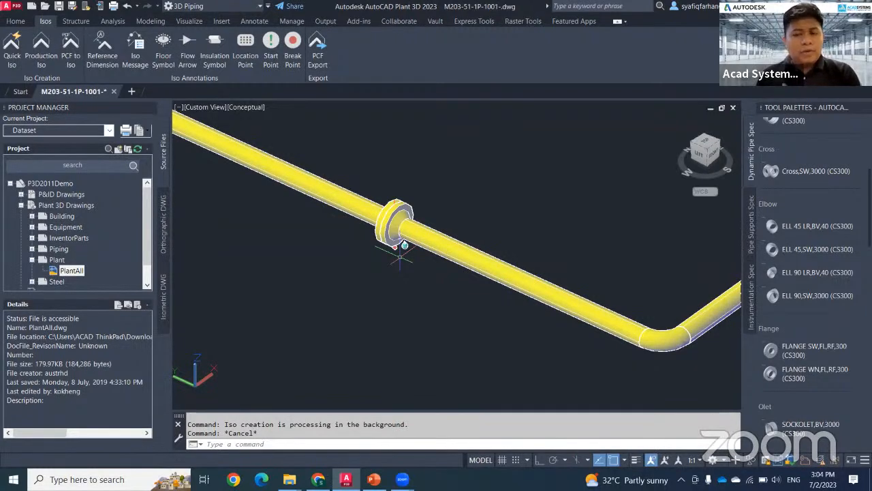
middle_click_drag(400, 246, 400, 279)
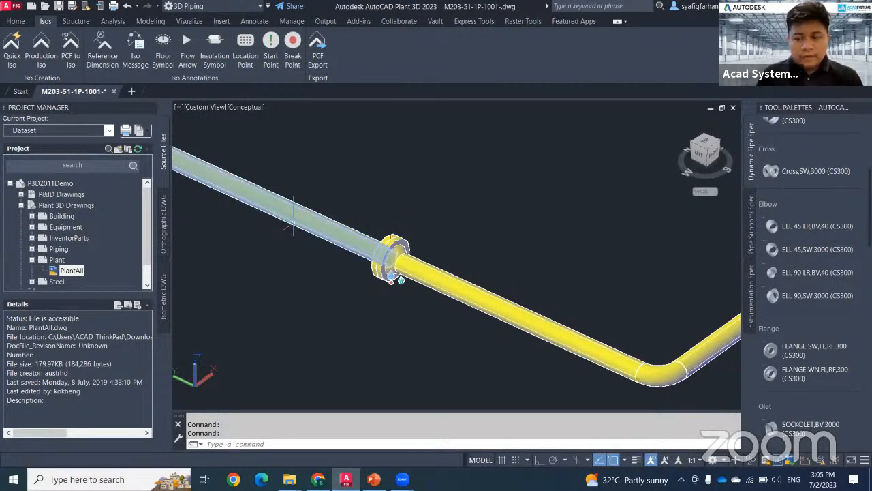
middle_click_drag(423, 302, 389, 298)
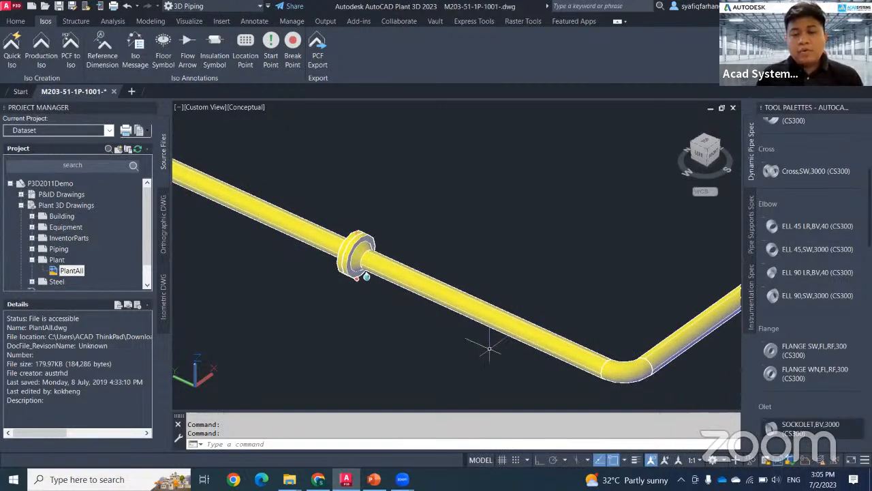
scroll(498, 348, "down", 3)
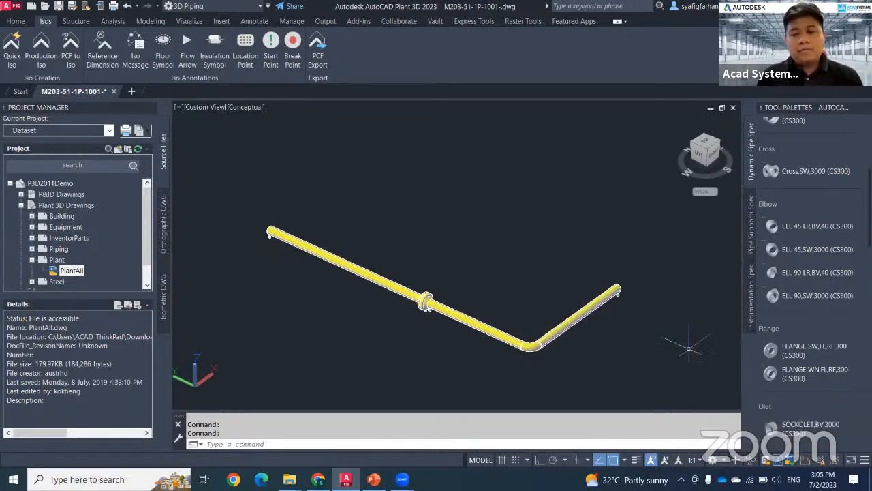
middle_click_drag(684, 345, 641, 345)
scroll(369, 334, "up", 5)
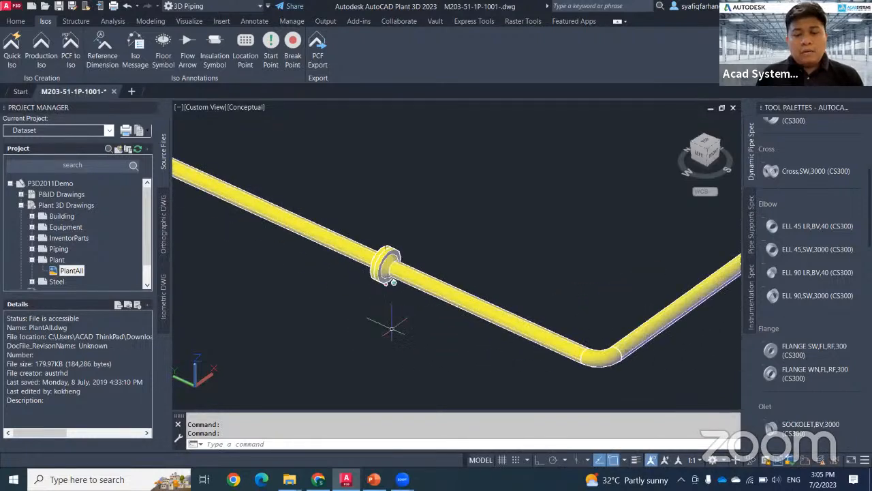
scroll(404, 325, "up", 2)
middle_click_drag(404, 325, 426, 349)
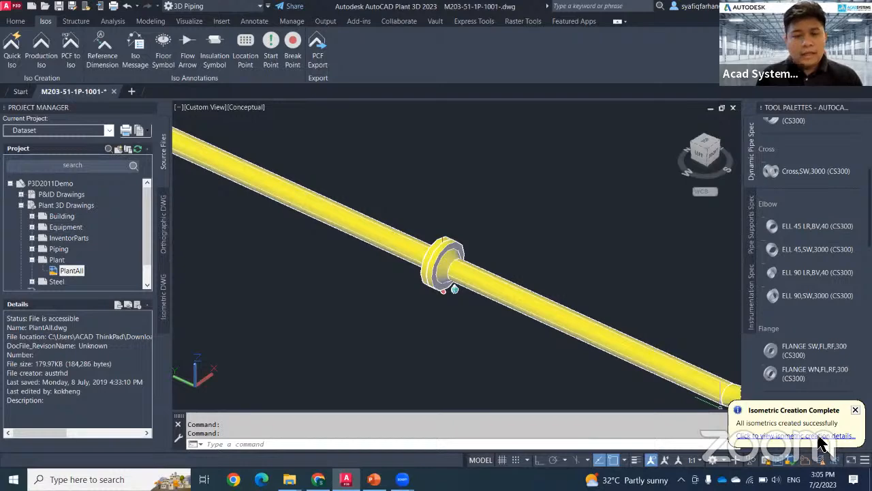
Step: Open the isometric creation details for the generated quick iso
left_click(822, 437)
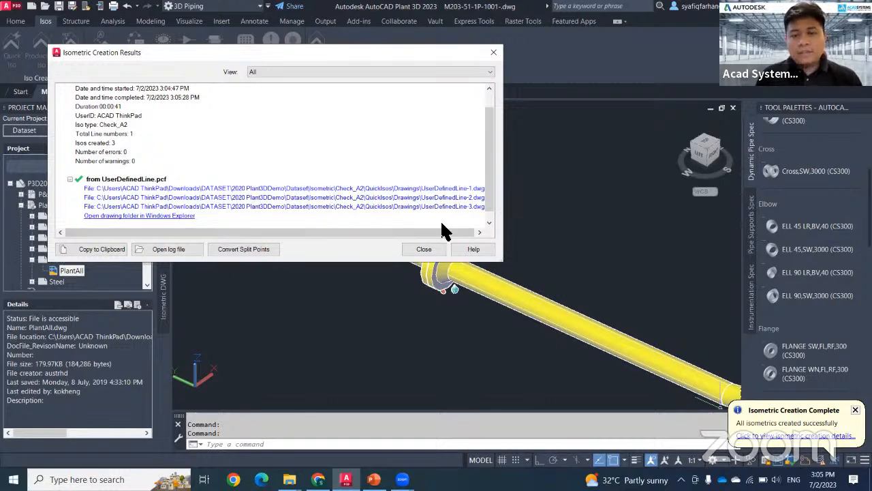
Step: Open the generated isometric UserDefinedLine-1.dwg from the creation results and examine its dimensions and annotations
left_click_drag(158, 60, 311, 195)
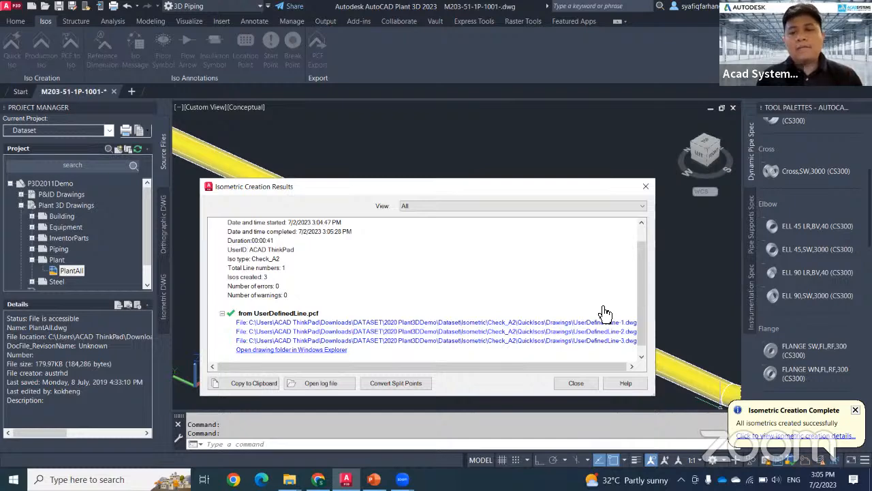
left_click(591, 322)
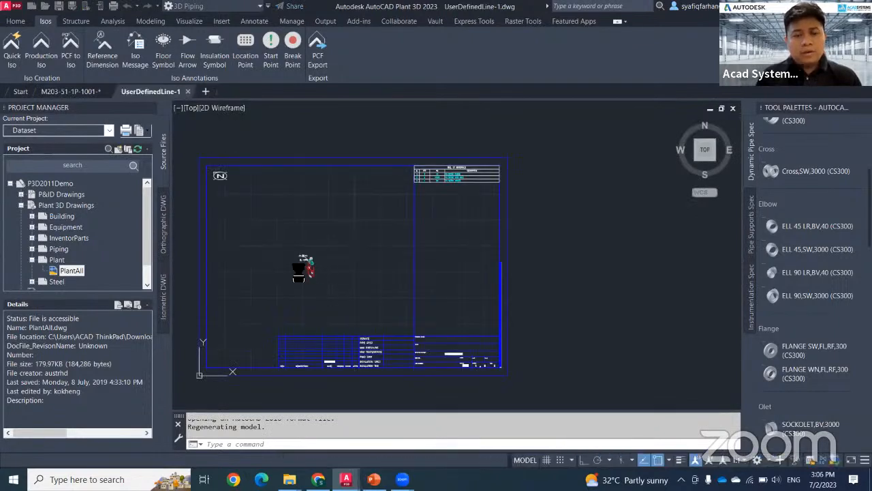
scroll(292, 267, "up", 6)
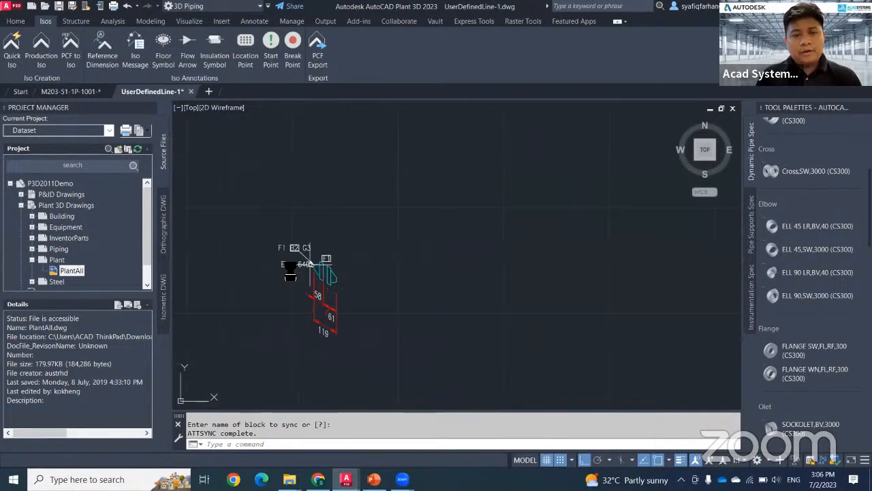
Step: Return to the isometric creation results, open UserDefinedLine-2.dwg and examine the dimensioned pipe run
left_click(823, 458)
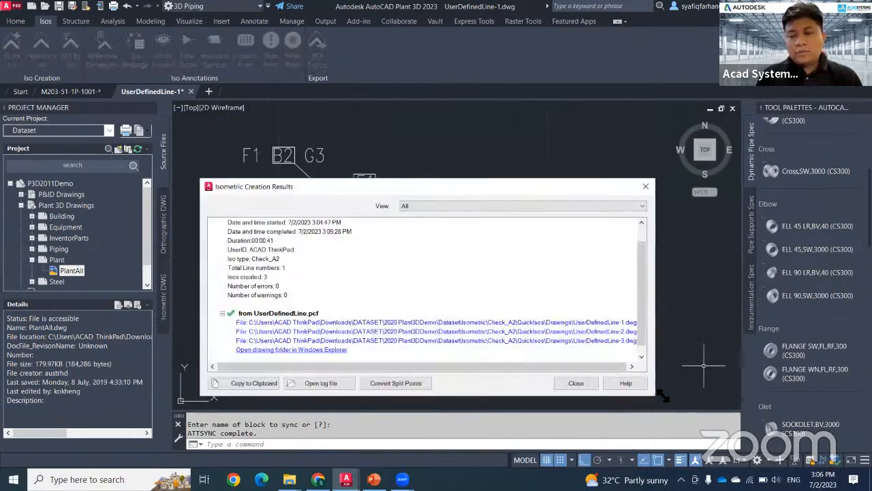
left_click(603, 340)
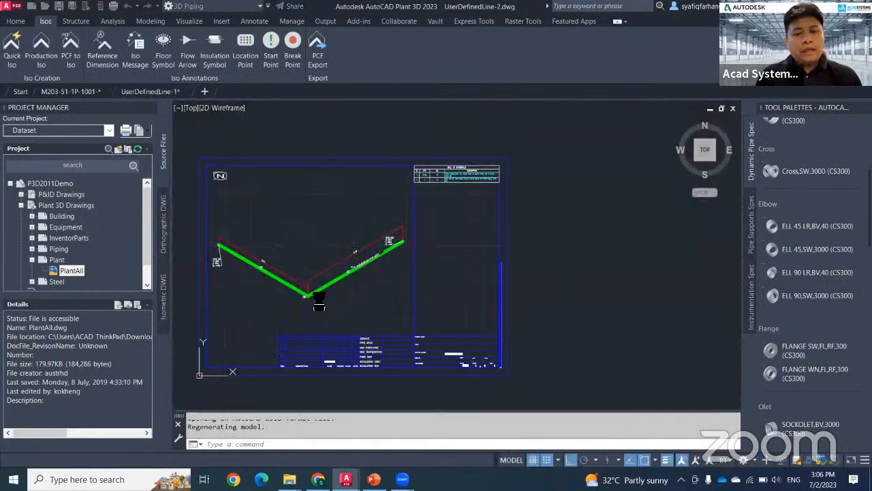
scroll(318, 305, "up", 2)
middle_click_drag(318, 306, 454, 333)
scroll(454, 333, "up", 2)
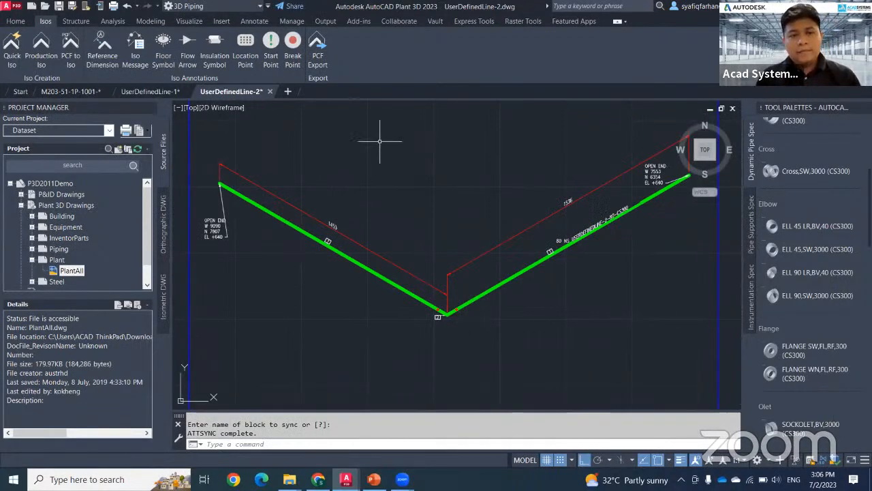
Step: Close both generated isometric drawings, UserDefinedLine-2 and UserDefinedLine-1, without saving changes
left_click(270, 92)
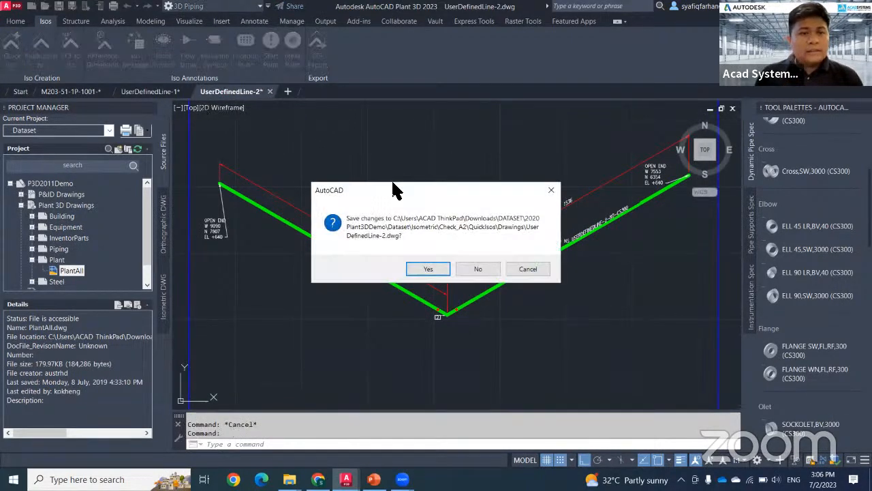
left_click(476, 267)
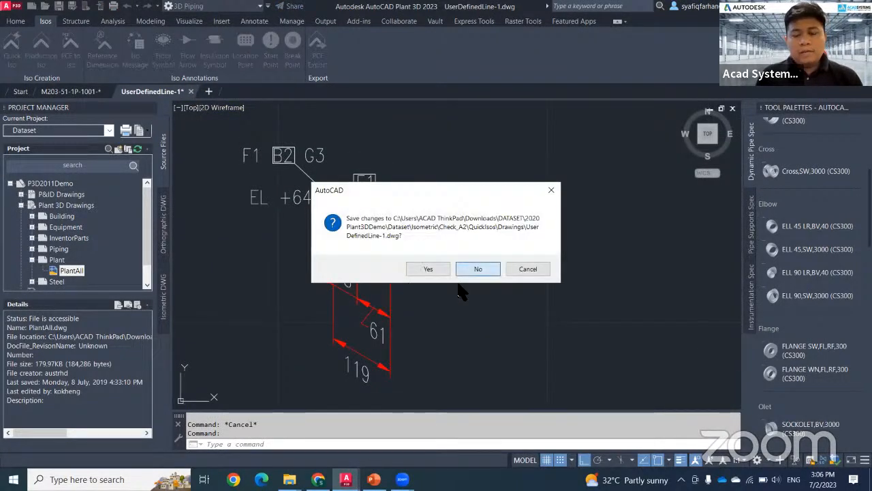
left_click(473, 271)
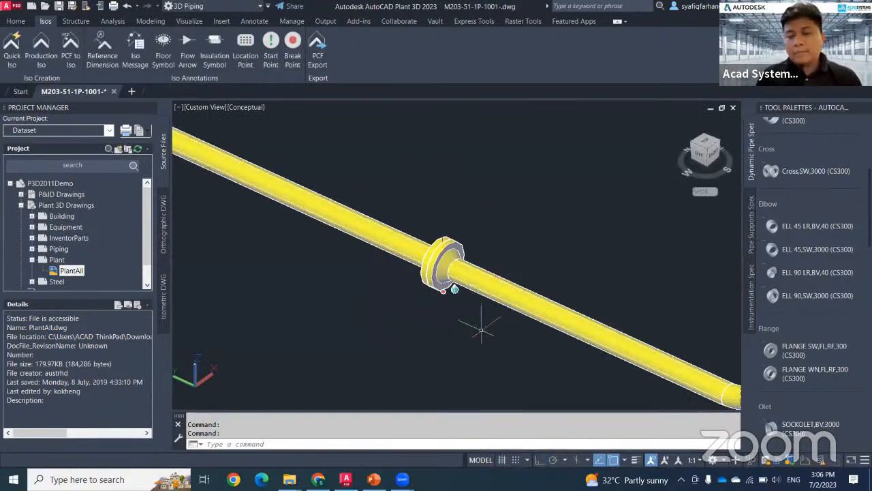
Step: Delete both flanges and their connection from the middle of the long pipe run
middle_click_drag(442, 315, 447, 314, "shift")
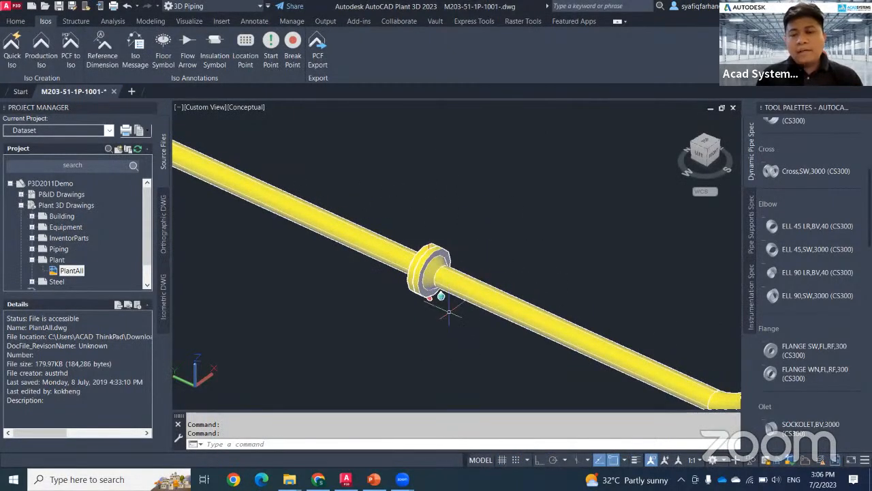
left_click(808, 351)
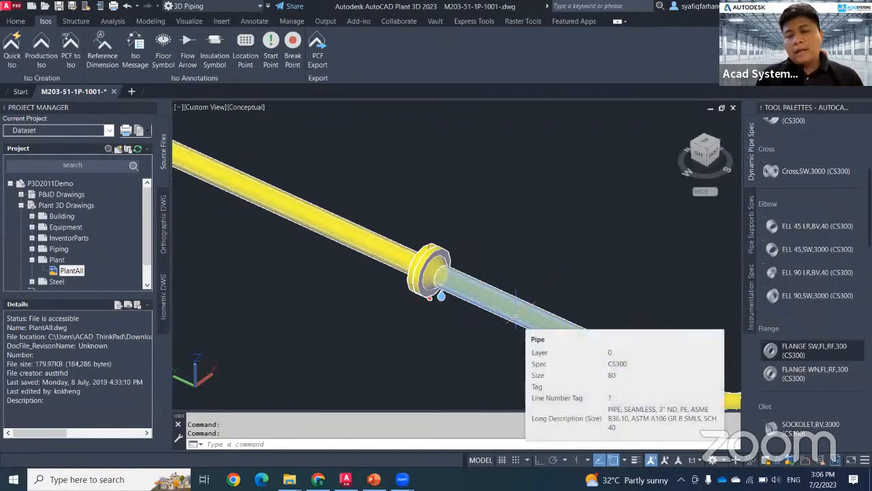
left_click(370, 189)
left_click(522, 344)
key("Delete")
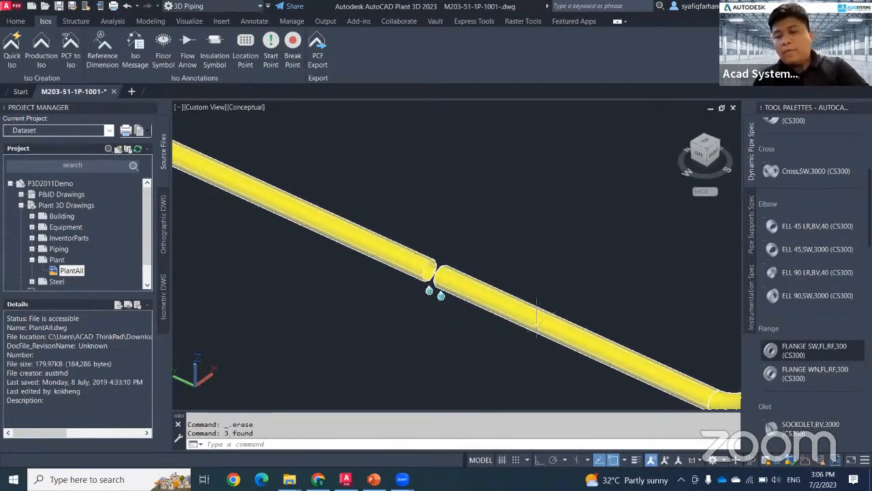
Step: Bridge the gap between the two open pipe ends so that the run is continuous again
left_click(486, 303)
left_click(441, 295)
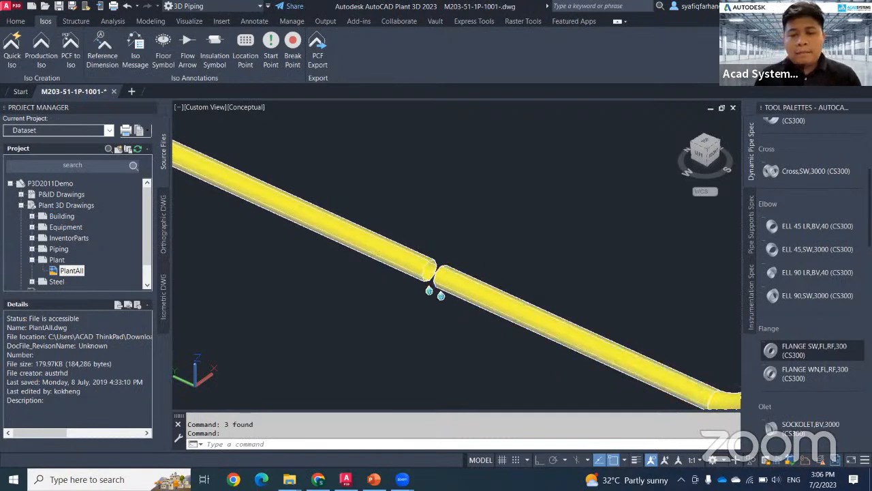
key("Escape")
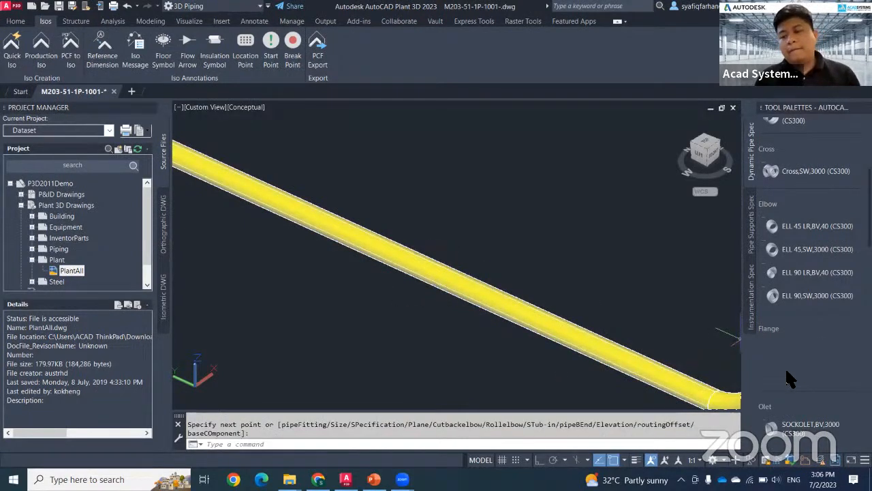
Step: Insert a FLANGE WN,FL,RF,300 (CS300) joint midway along the long pipe with the default rotation, and end the placement
left_click(788, 373)
left_click(458, 279)
left_click(460, 217)
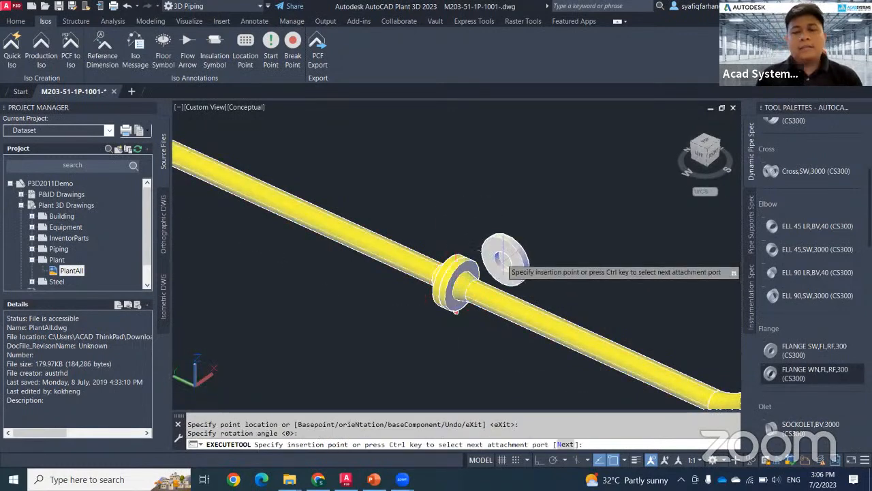
key("Escape")
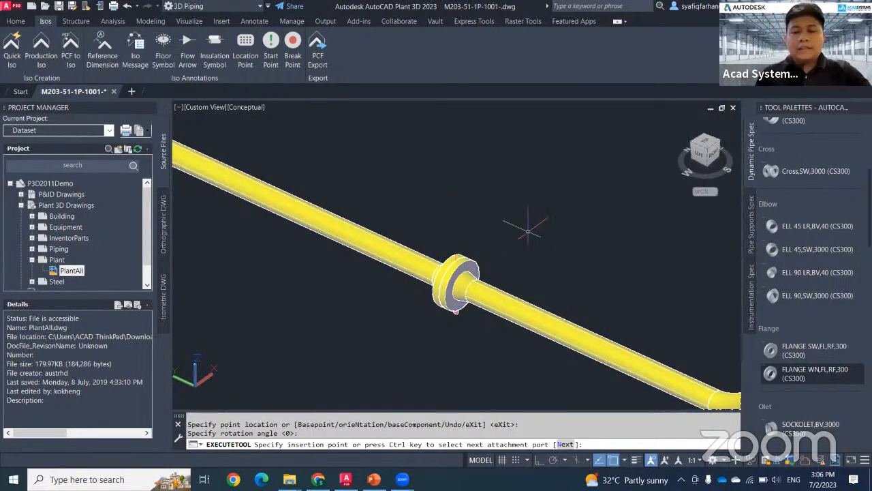
Step: Delete the whole sample pipe run, including its elbow and flanged joint
scroll(538, 228, "down", 2)
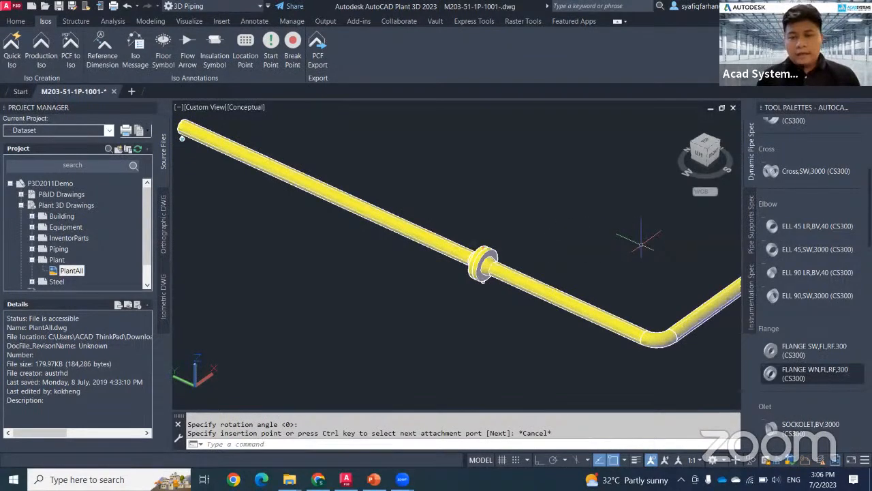
scroll(606, 308, "down", 4)
left_click(630, 345)
left_click(511, 283)
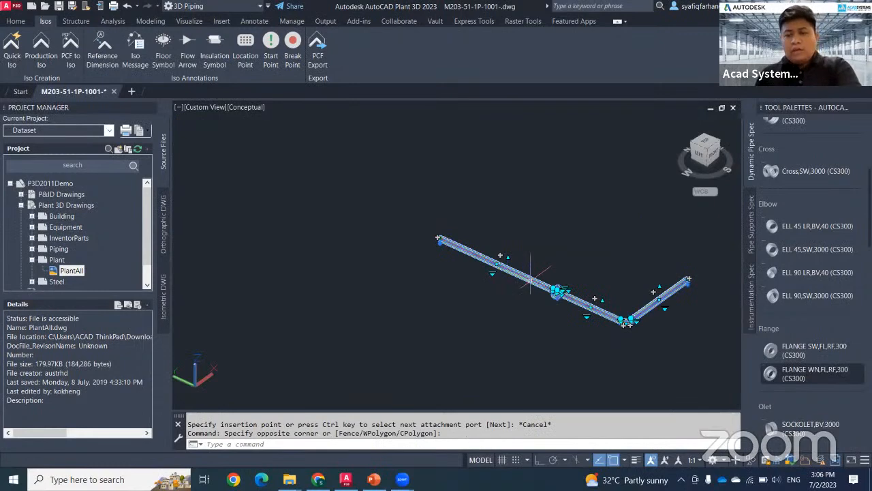
key("Delete")
Step: Survey the plant model around the access platform, horizontal vessel and pumps, examining the existing piping and valves
scroll(352, 376, "down", 6)
middle_click_drag(352, 376, 408, 330)
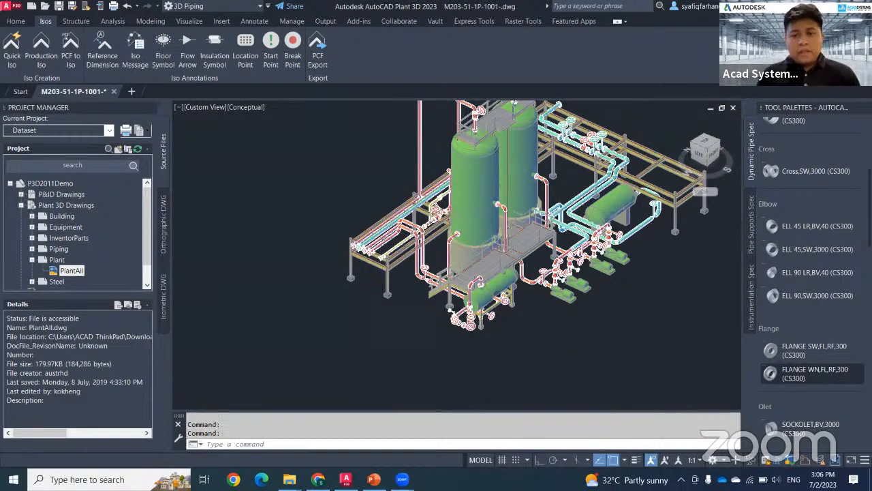
scroll(554, 300, "up", 8)
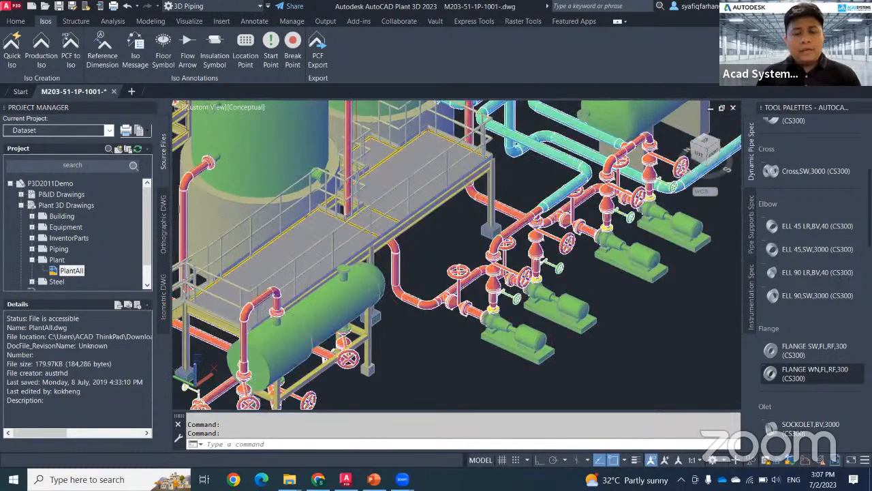
middle_click_drag(465, 364, 470, 364)
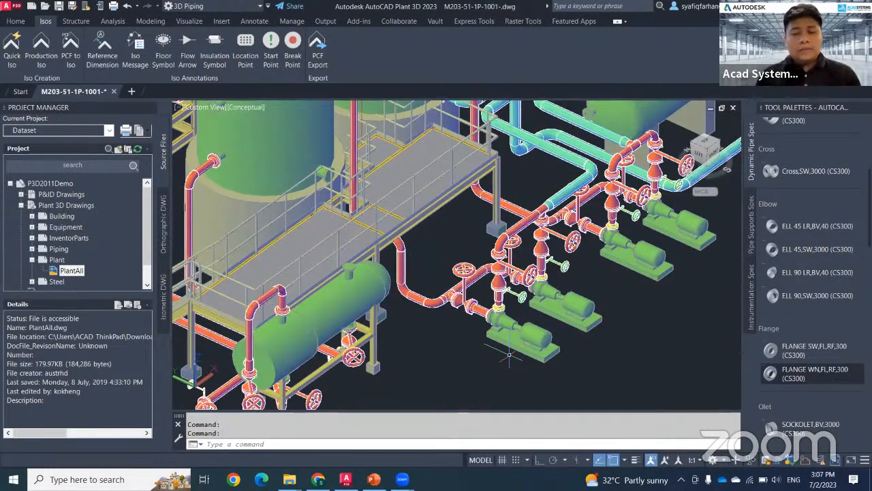
middle_click_drag(510, 354, 544, 364)
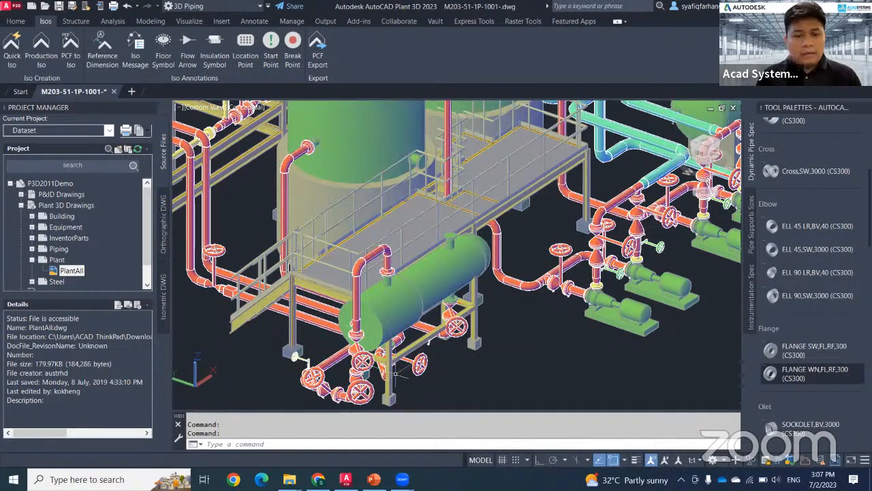
middle_click_drag(433, 374, 511, 290, "shift")
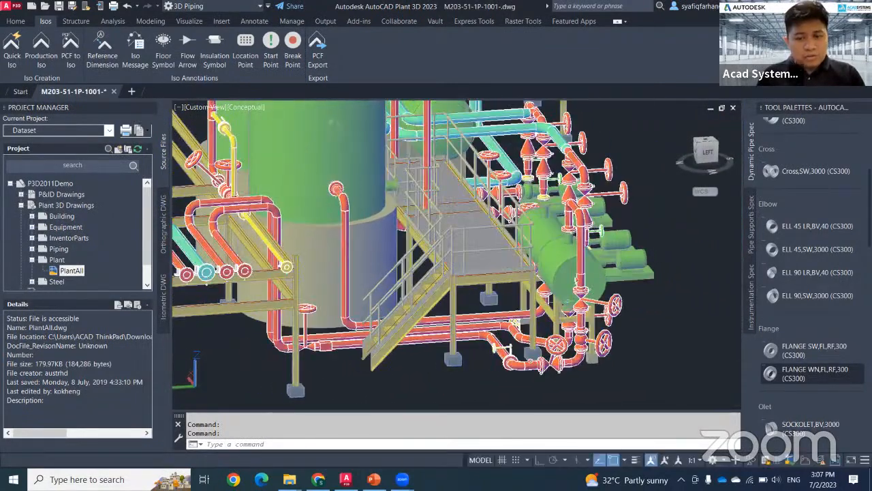
scroll(565, 287, "up", 5)
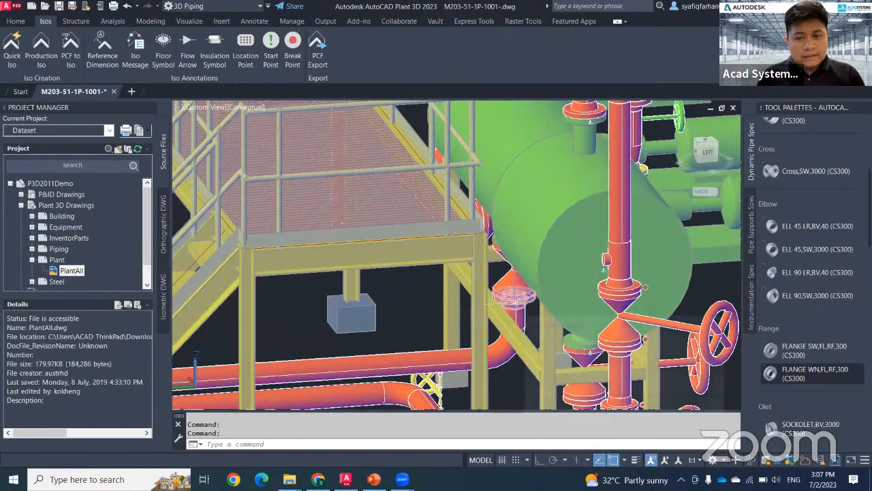
scroll(462, 318, "down", 6)
middle_click_drag(463, 324, 424, 292, "shift")
middle_click_drag(458, 357, 512, 379)
middle_click_drag(293, 157, 320, 173)
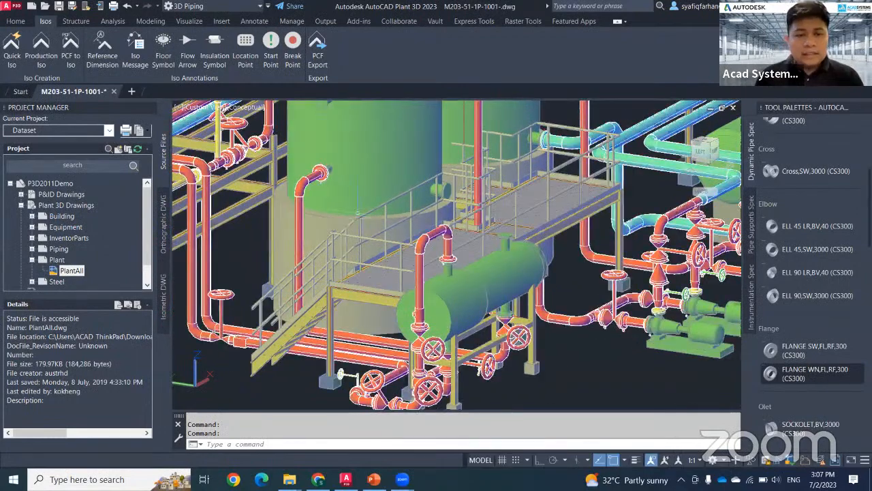
Step: Select the tank nozzle flange and the valve beneath the horizontal vessel, and extend the selection to the whole pipe line between them
left_click(320, 174)
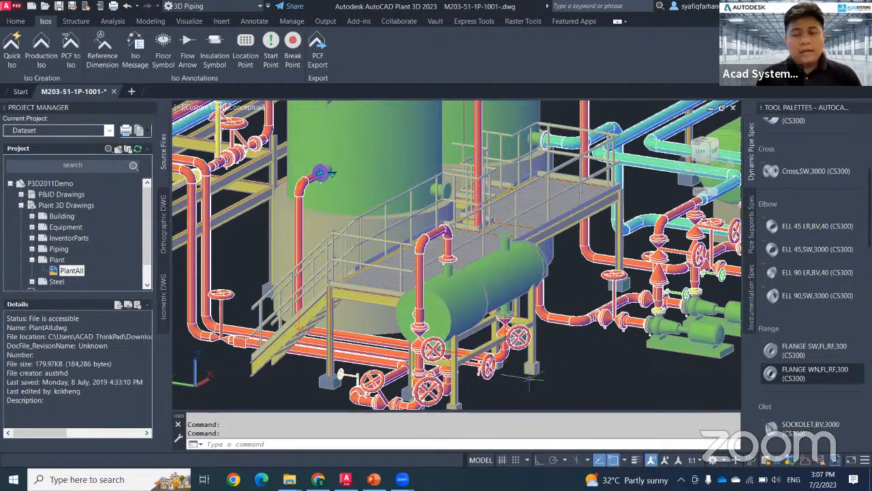
scroll(529, 379, "up", 3)
left_click(501, 283)
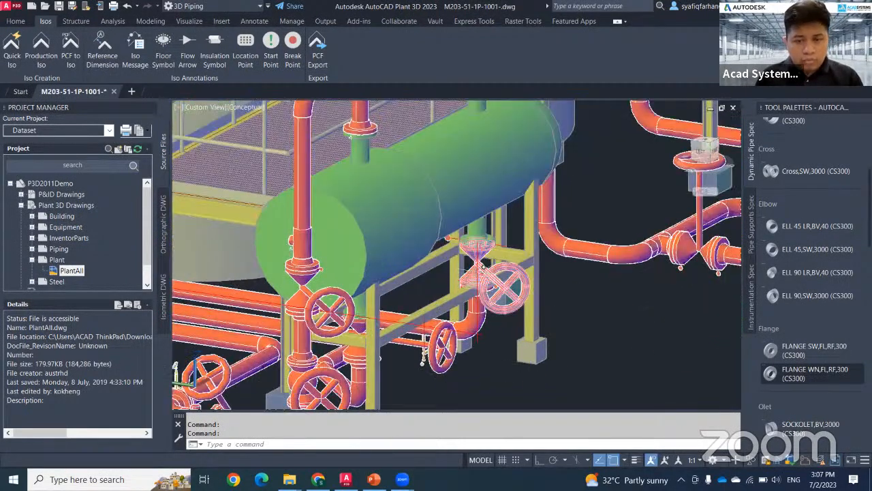
right_click(589, 311)
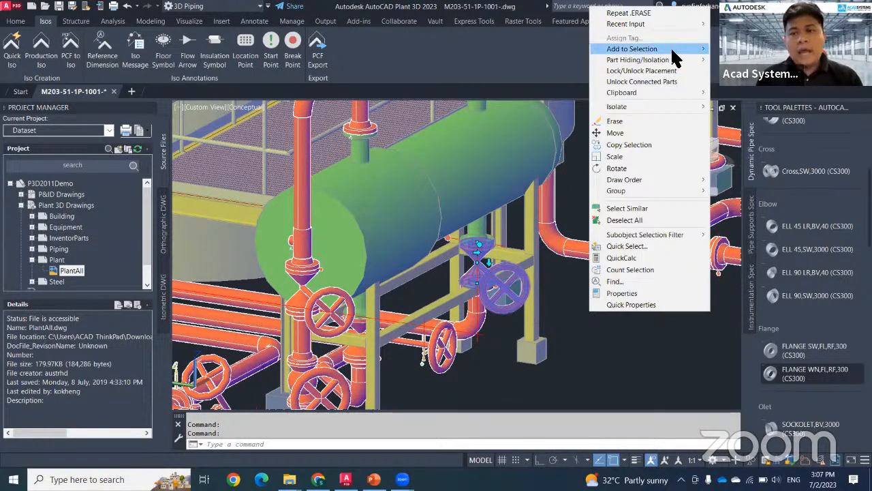
mouse_move(672, 50)
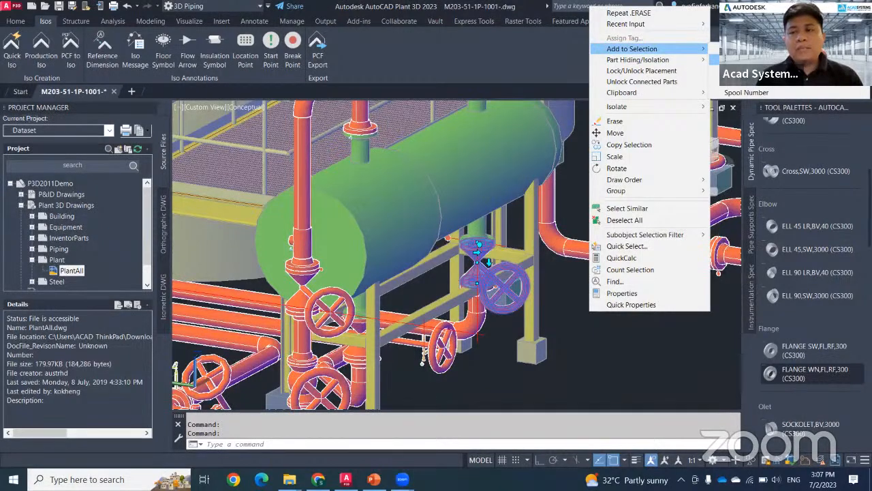
left_click(746, 60)
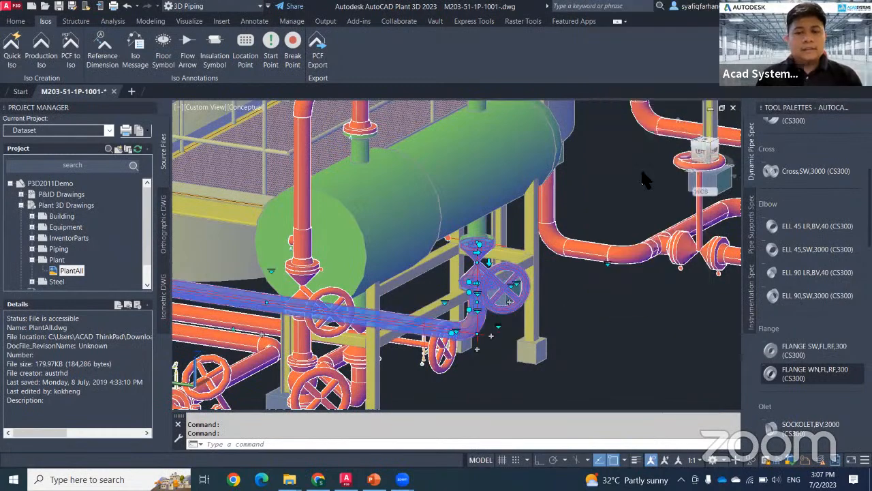
Step: Examine the selected line's route, the connector at its tank nozzle flange, and the weld neck flange below the vessel valve
scroll(590, 291, "down", 2)
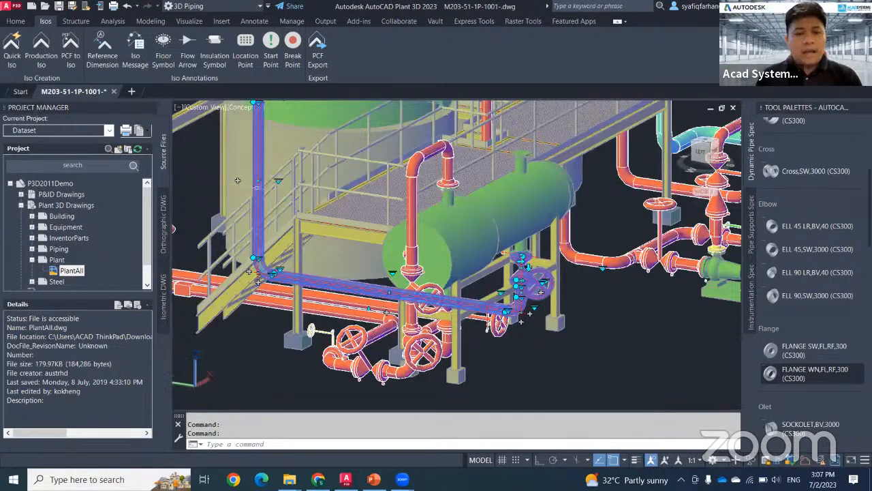
middle_click_drag(263, 139, 266, 295)
mouse_move(242, 336)
middle_mouse_down("shift")
mouse_move(234, 282)
mouse_move(239, 288)
mouse_move(210, 286)
mouse_move(234, 333)
middle_mouse_up("shift")
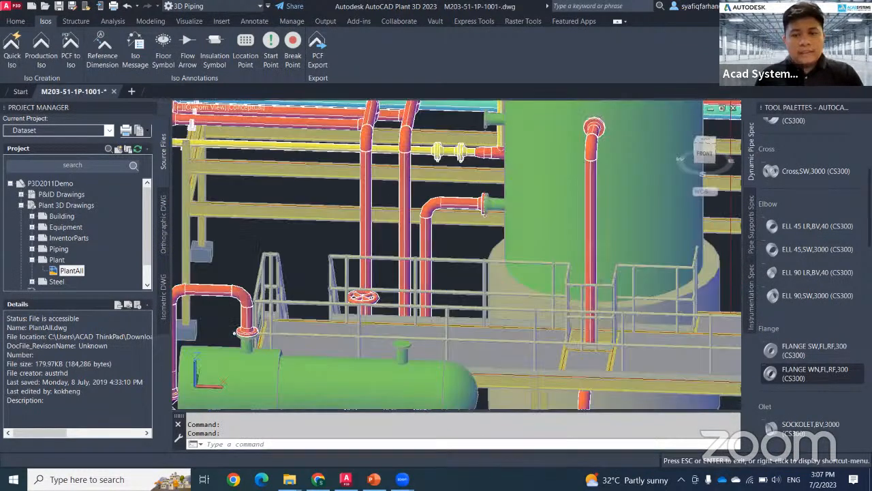
scroll(480, 214, "up", 7)
scroll(502, 286, "up", 2)
middle_click_drag(502, 288, 465, 349)
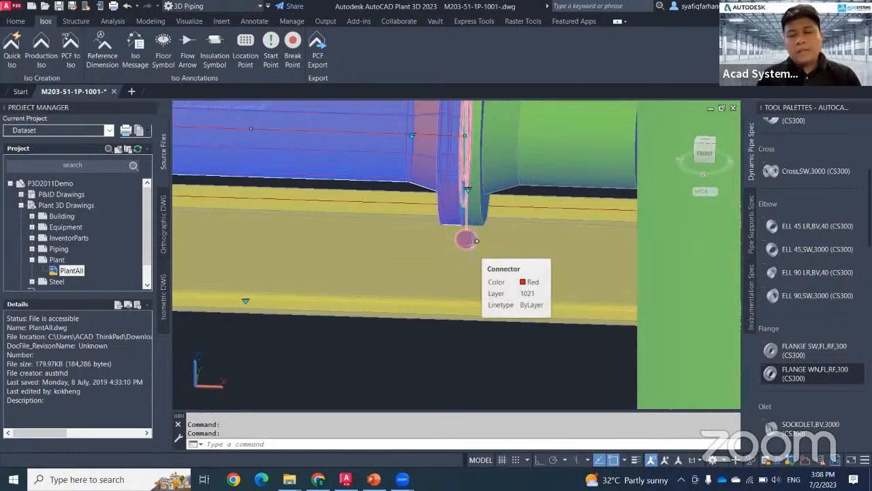
scroll(472, 252, "down", 8)
mouse_move(455, 291)
middle_mouse_down()
mouse_move(442, 181)
mouse_move(434, 253)
mouse_move(431, 149)
mouse_move(520, 286)
mouse_move(530, 277)
mouse_move(341, 284)
middle_mouse_up()
scroll(503, 276, "up", 2)
scroll(505, 292, "up", 5)
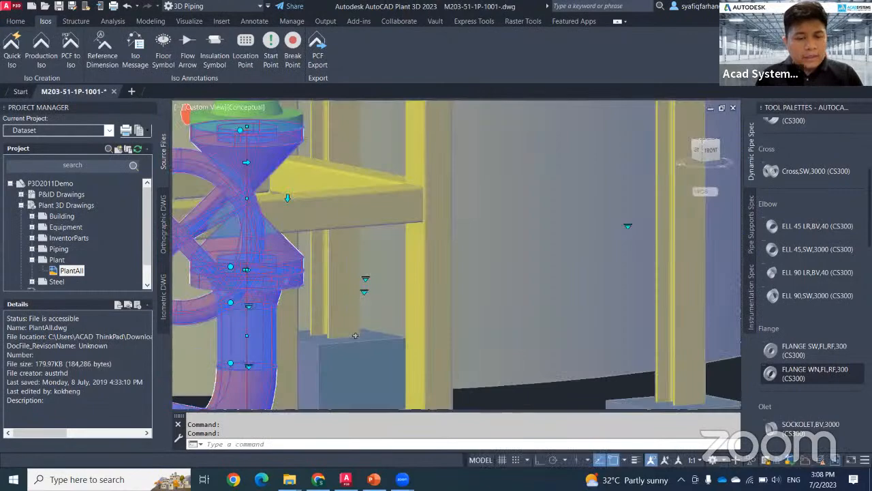
scroll(313, 278, "up", 3)
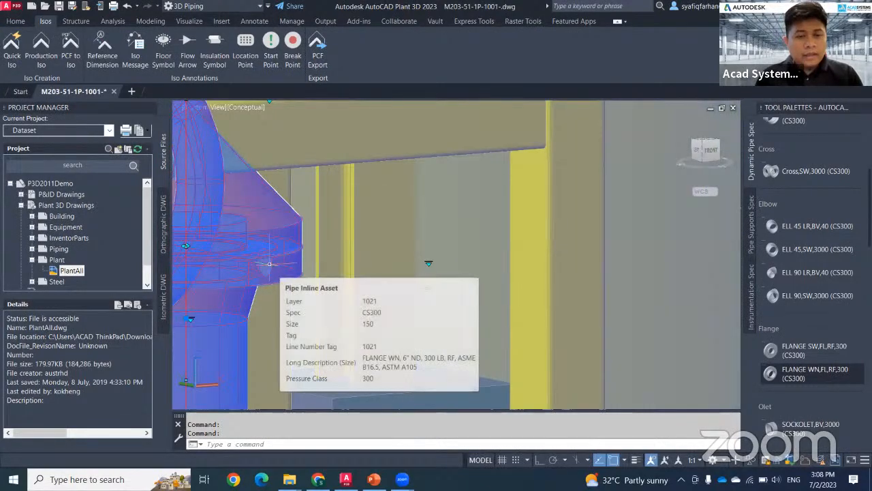
Step: Examine the selected line's connection at the tank nozzle and its full route down past the horizontal vessel
scroll(269, 265, "down", 6)
middle_click_drag(282, 273, 463, 363)
scroll(460, 328, "down", 6)
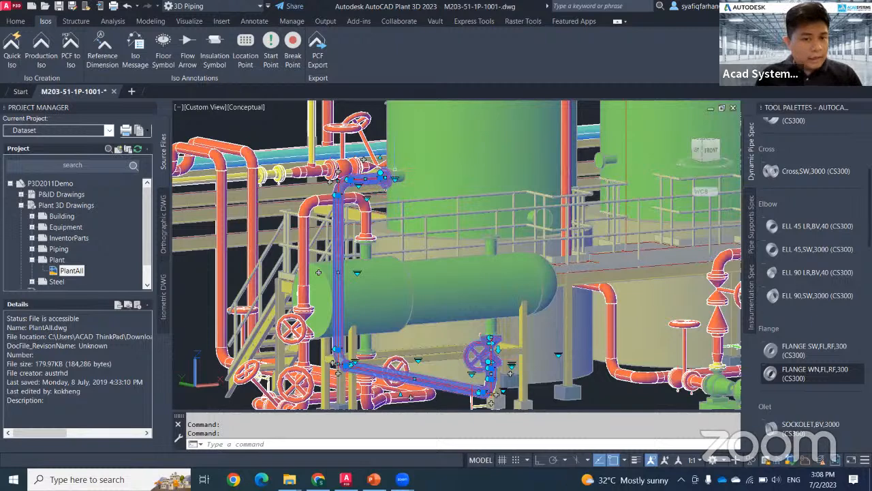
scroll(387, 197, "up", 5)
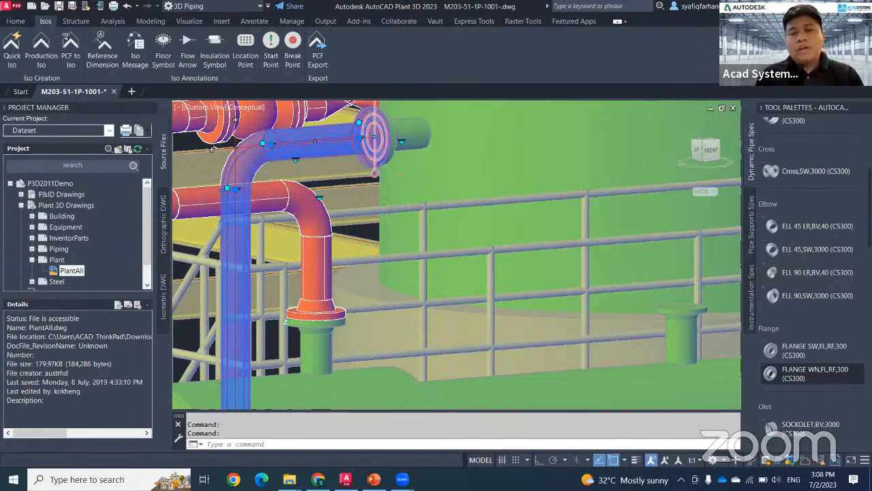
scroll(377, 172, "down", 8)
middle_click_drag(402, 255, 457, 161, "shift")
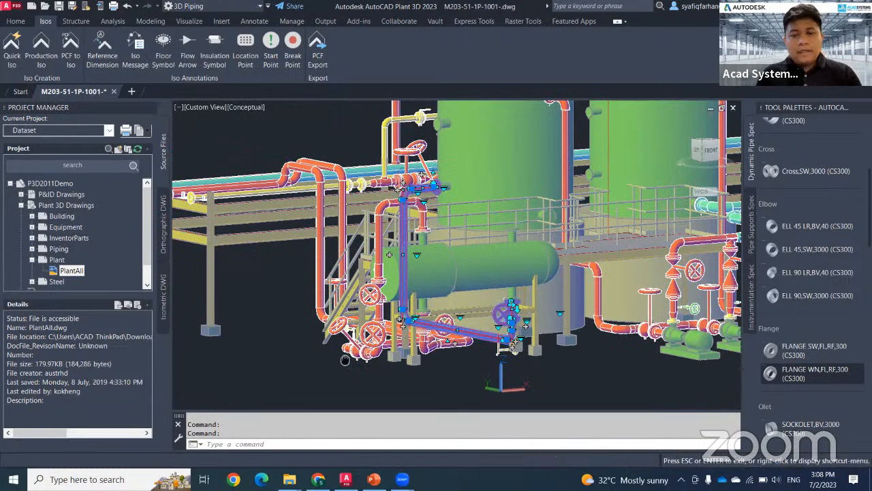
middle_click_drag(476, 367, 511, 368)
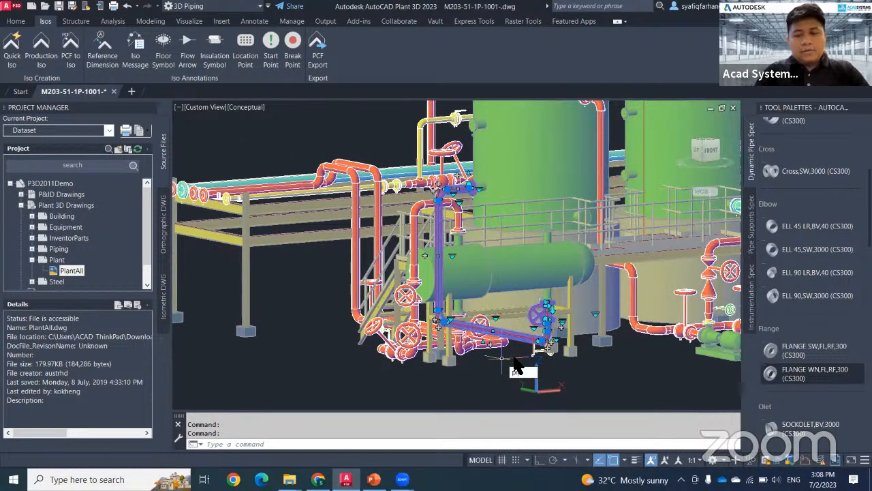
Step: Show the properties of the selected pipe line and place the Properties palette clear of the line
key("Return")
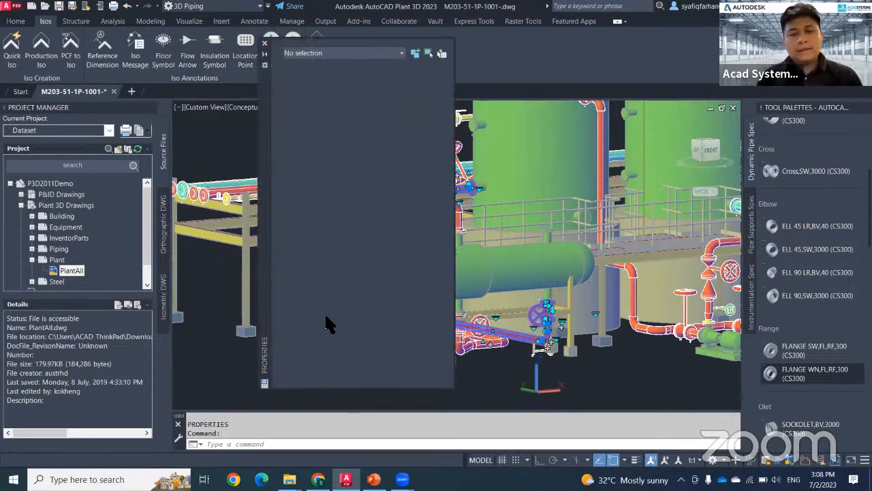
left_click_drag(263, 267, 201, 286)
middle_click_drag(440, 371, 511, 368)
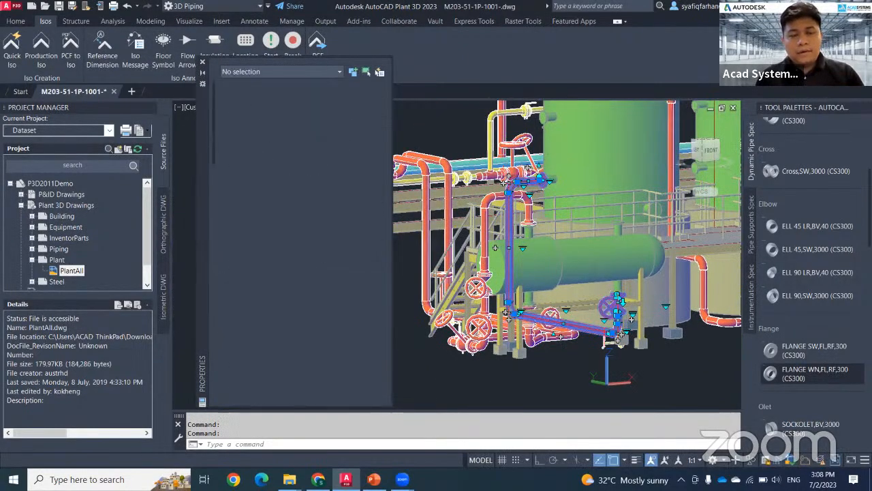
mouse_move(535, 375)
middle_mouse_down()
mouse_move(523, 381)
mouse_move(537, 371)
middle_mouse_up()
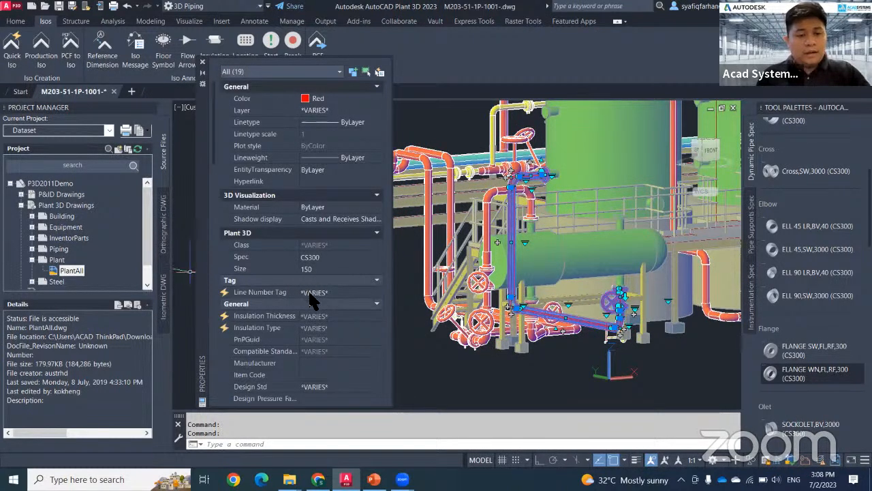
Step: Assign the new line number tag 30015 to all components of the selected line and close the Properties palette
left_click(377, 292)
left_click(379, 292)
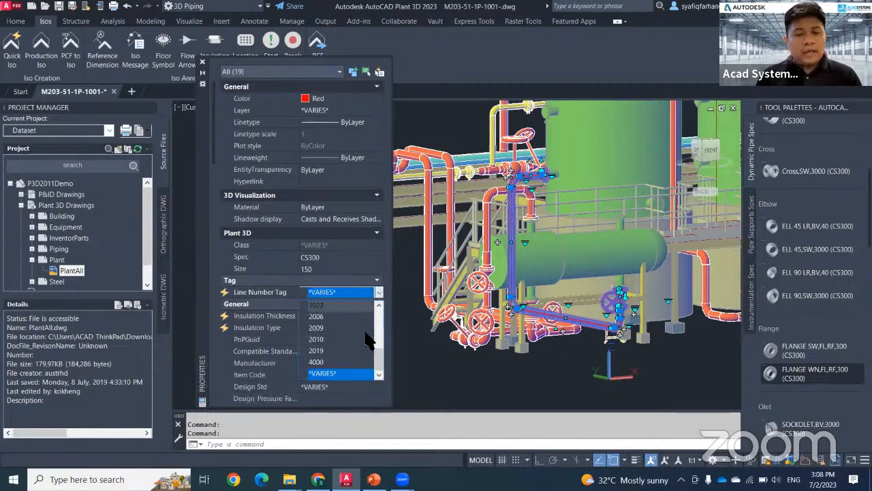
scroll(366, 343, "up", 5)
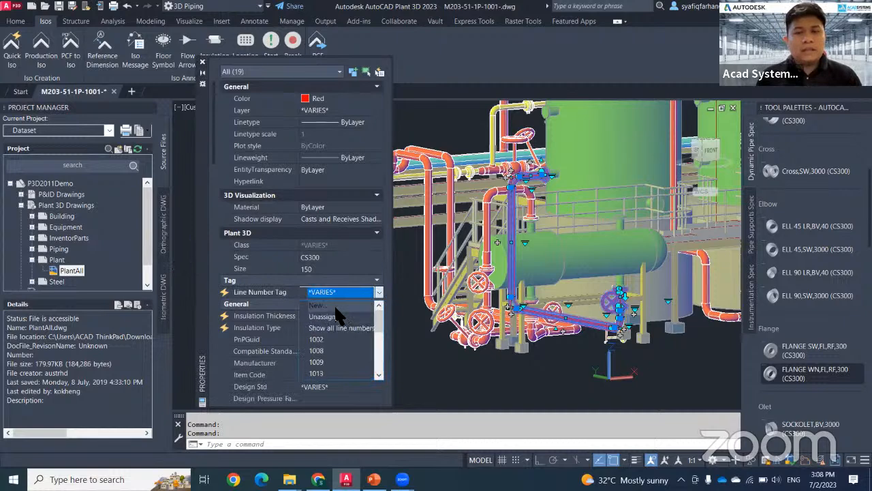
left_click(334, 305)
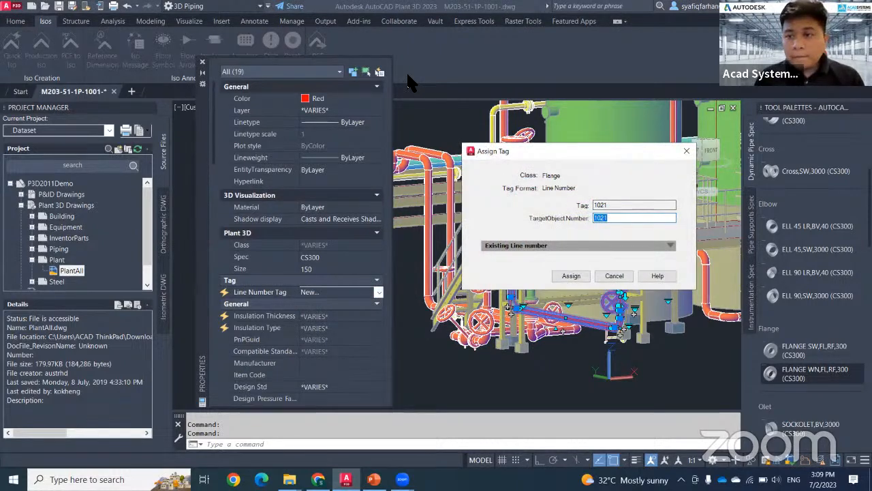
left_click(408, 75)
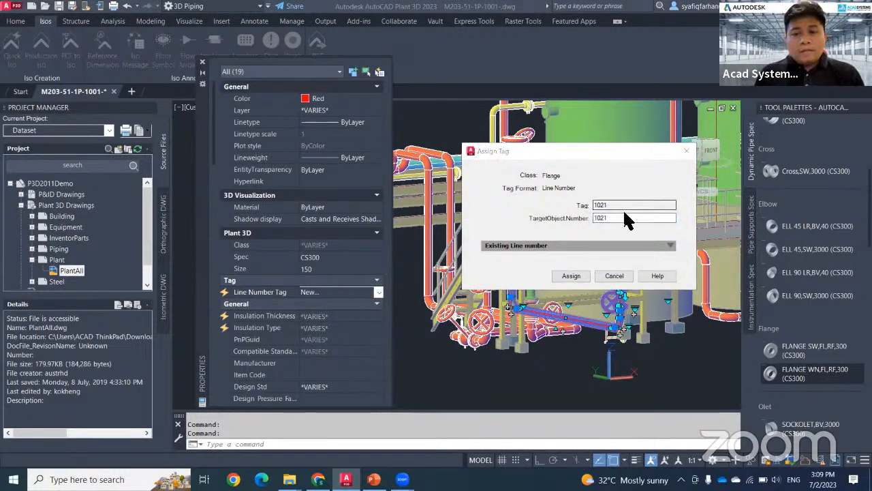
left_click(664, 193)
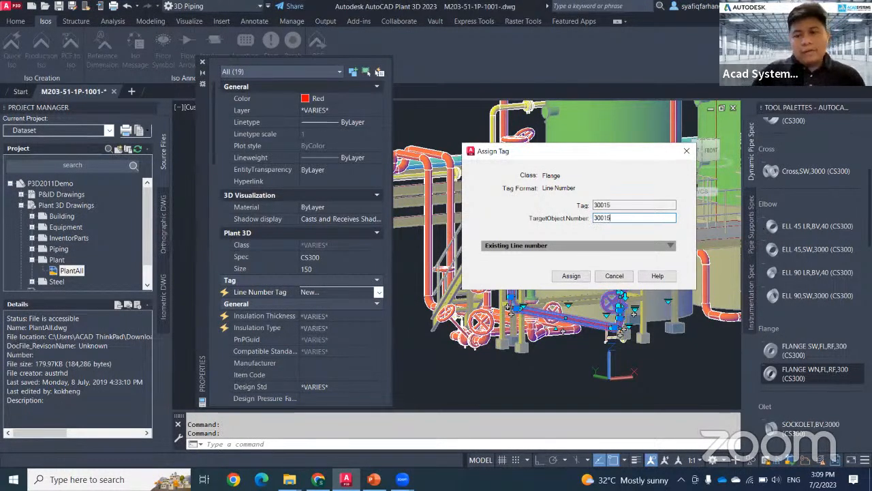
left_click(571, 276)
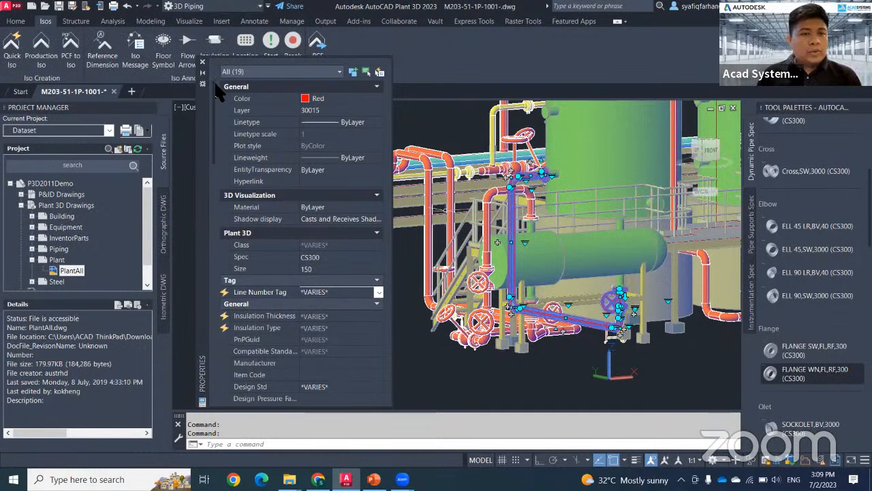
left_click(202, 62)
Step: Start a Quick Iso of the selected line with automatic split points and the congestion level for splitting set to maximum
middle_click_drag(435, 325, 377, 339)
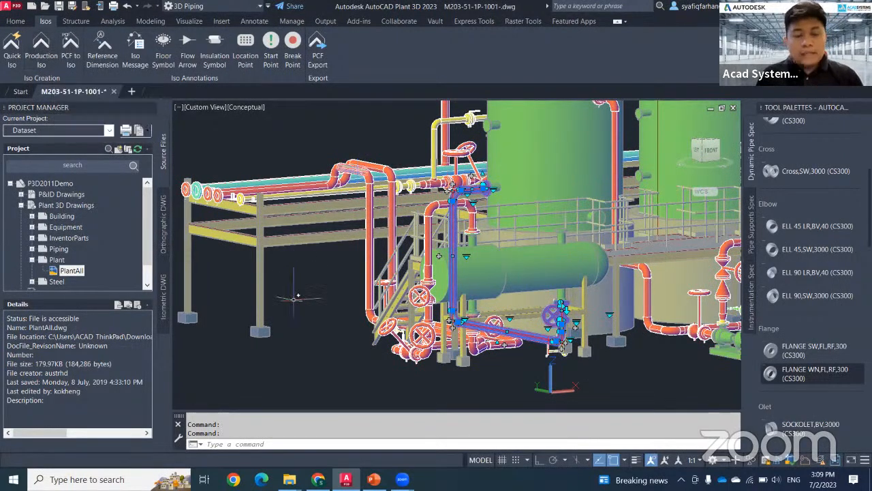
middle_click_drag(313, 328, 300, 334)
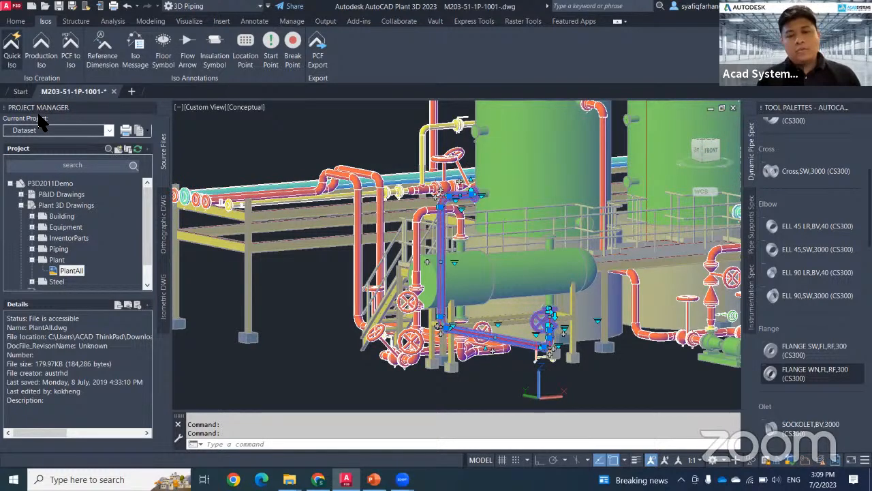
left_click(11, 48)
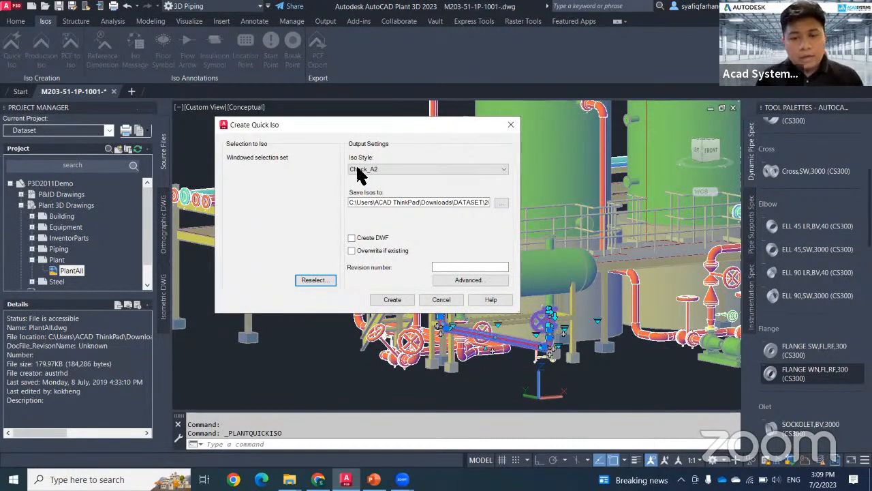
left_click_drag(436, 130, 427, 141)
left_click(461, 291)
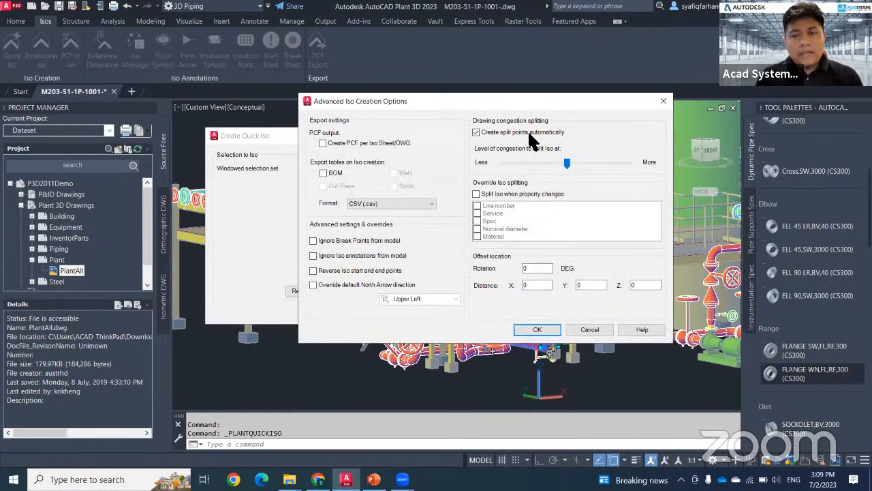
left_click(567, 164)
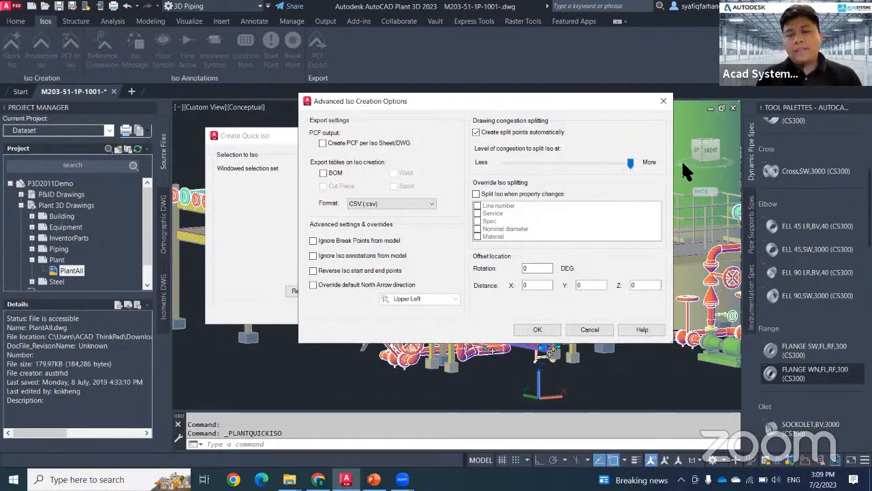
left_click_drag(631, 164, 694, 184)
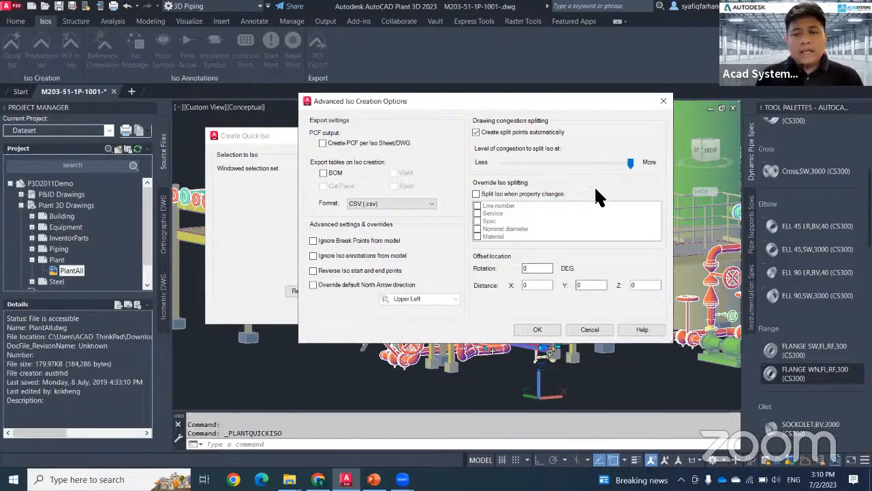
left_click(538, 330)
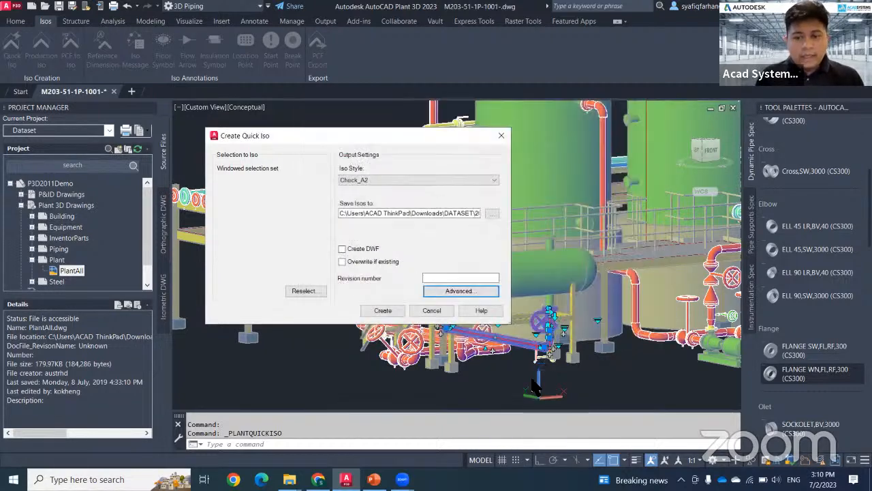
Step: Create the quick isometric in the Final_A2 iso style and clear the selection of the line
left_click(385, 180)
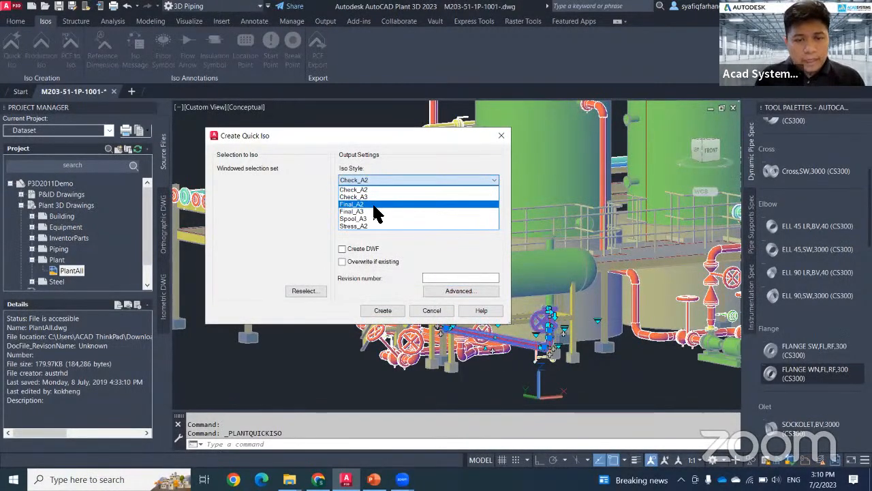
left_click(374, 205)
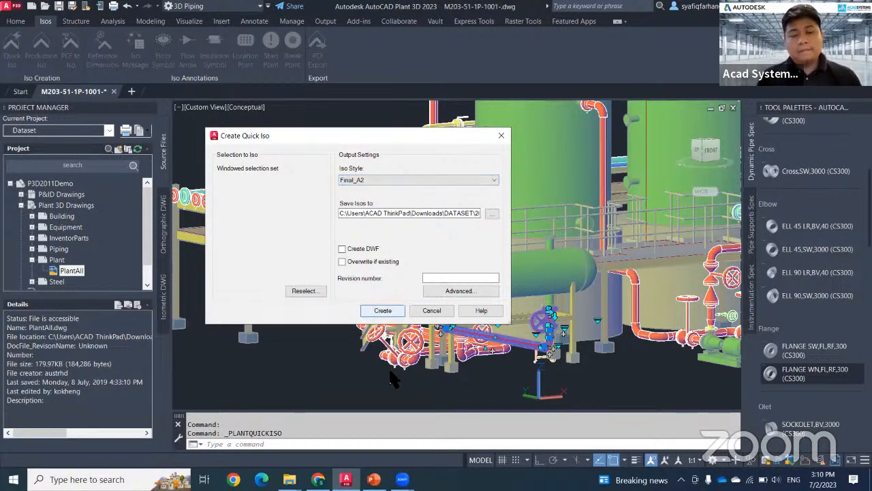
key("Return")
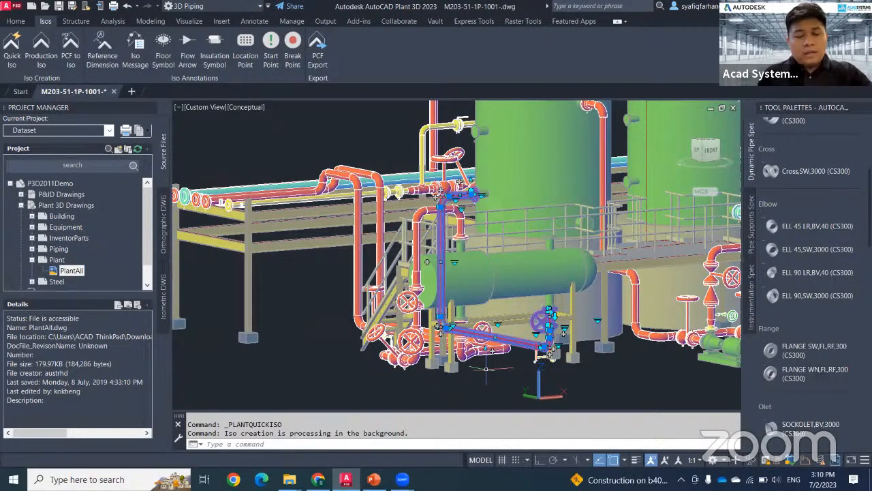
key("Escape")
middle_click_drag(486, 369, 505, 358)
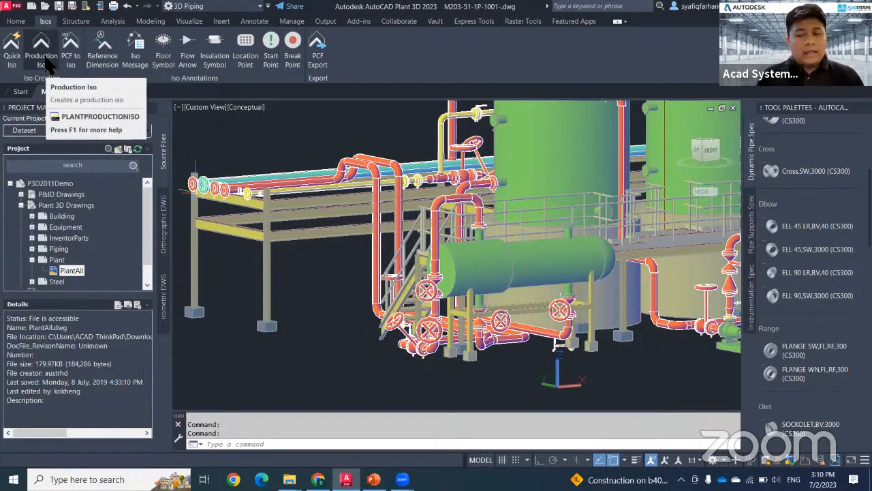
Step: Open the finished quick isometric and examine its title block, including the drawing number and line number fields
left_click(125, 49)
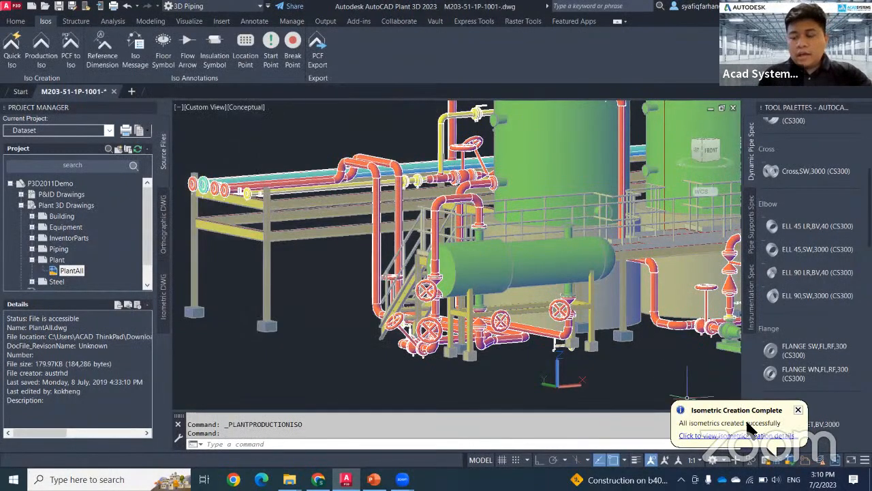
left_click(743, 437)
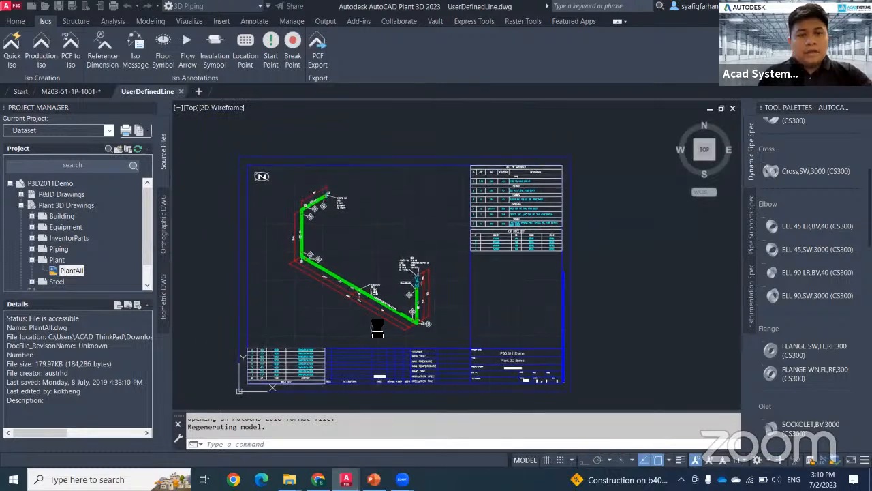
middle_click_drag(436, 312, 385, 309)
middle_click_drag(463, 336, 454, 295)
scroll(462, 335, "up", 8)
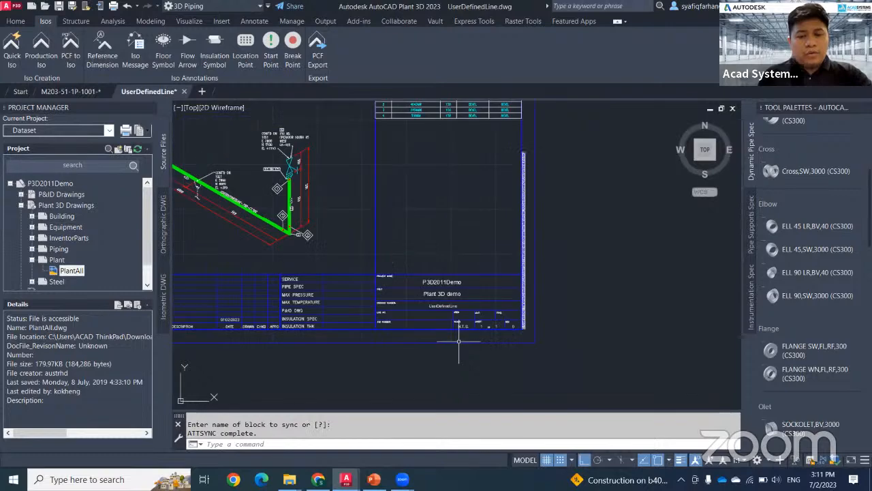
middle_click_drag(542, 378, 541, 376)
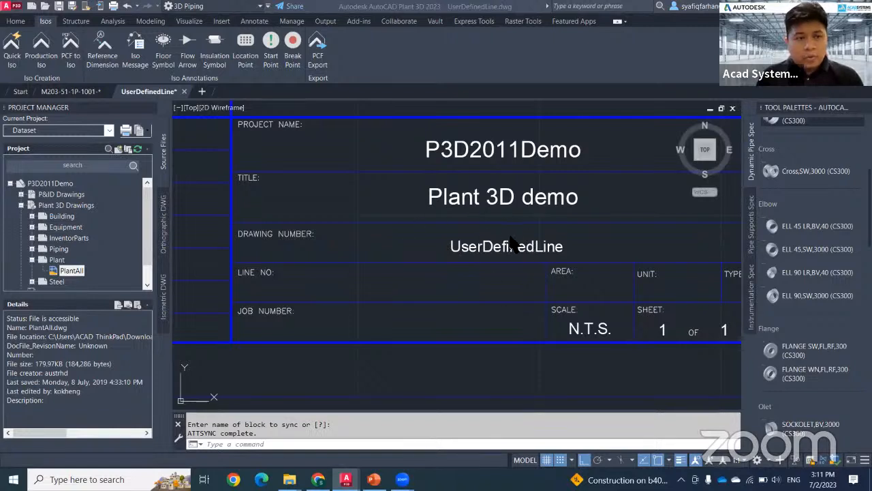
Step: Return to the plant model M203-51-1P-1001 and start a Production Iso for line number 30015
left_click(80, 97)
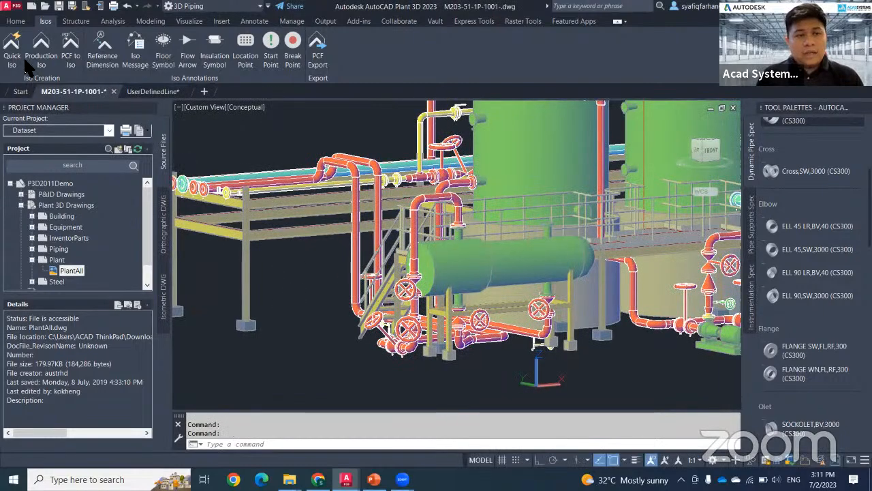
left_click(38, 56)
left_click_drag(252, 231, 250, 263)
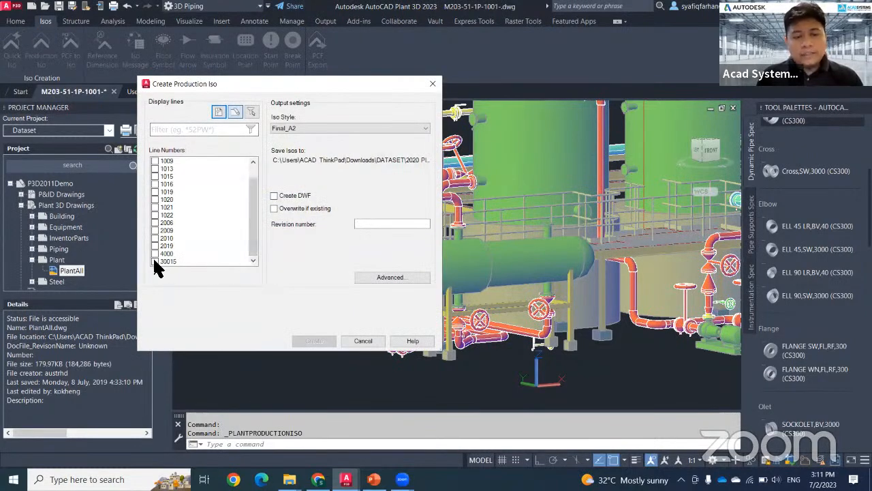
left_click(155, 261)
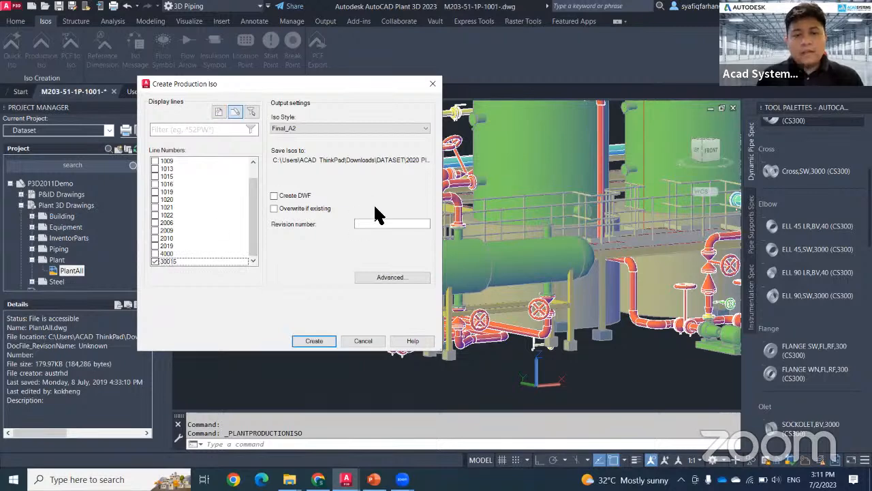
Step: Set the production isometric's congestion level for splitting to maximum and create the isometric in the Final_A2 style
left_click(390, 277)
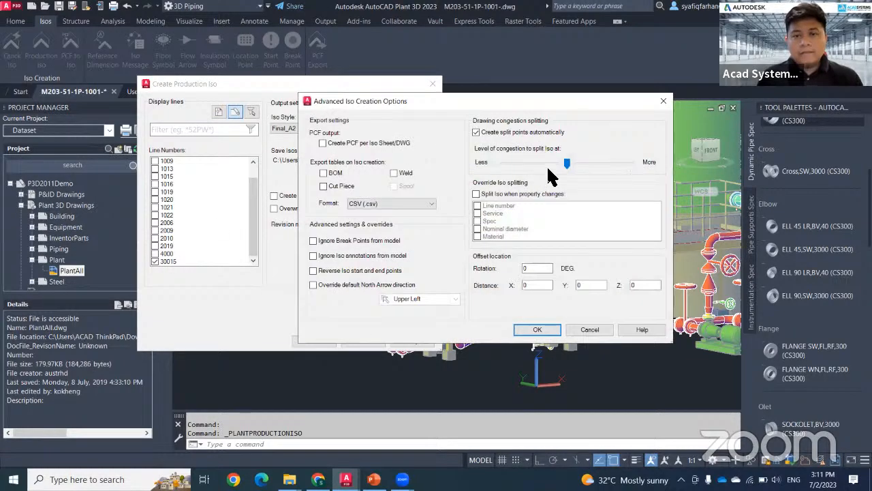
left_click_drag(569, 164, 657, 166)
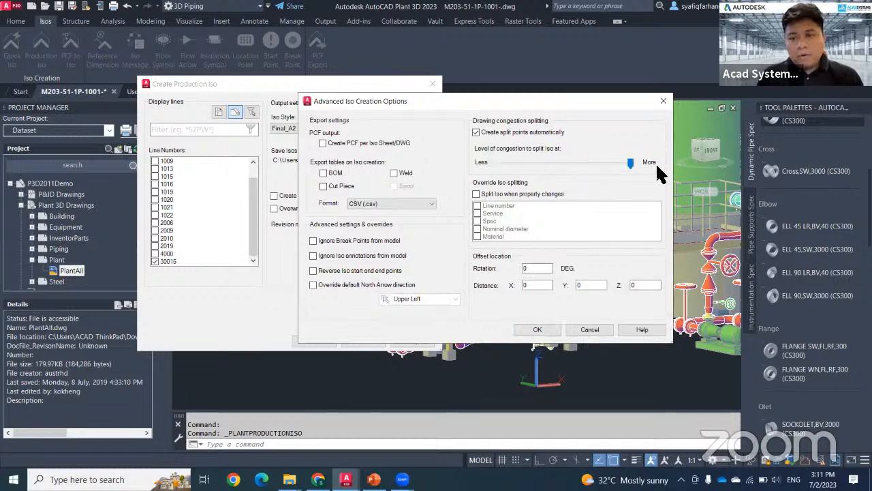
left_click(538, 329)
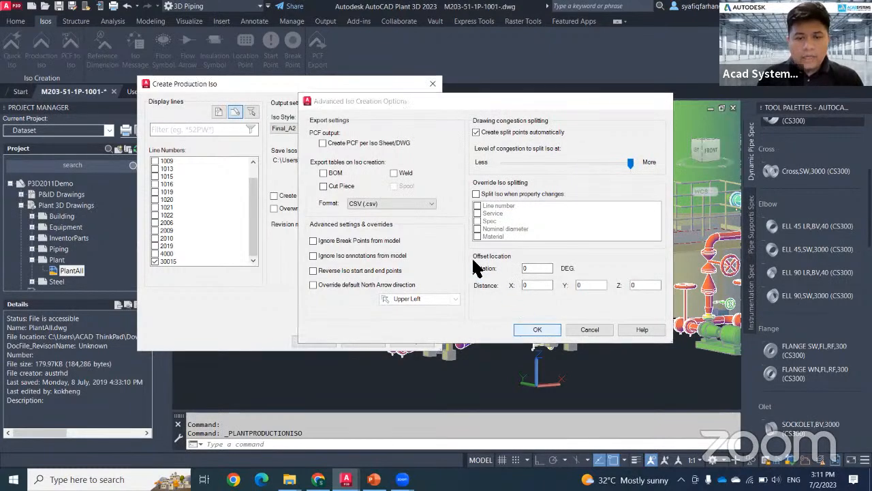
left_click(332, 340)
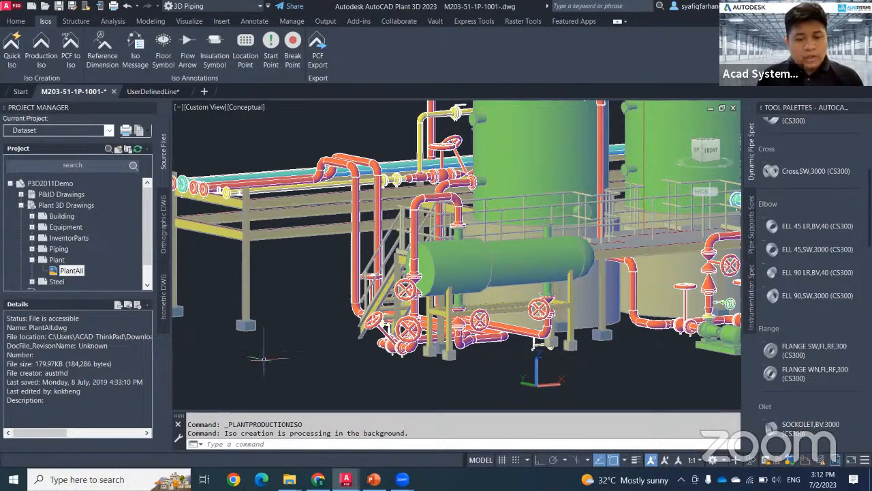
Step: Switch to File Explorer and open the Isometric folder inside the 2020 Plant3DDemo project's Dataset folder
mouse_move(290, 479)
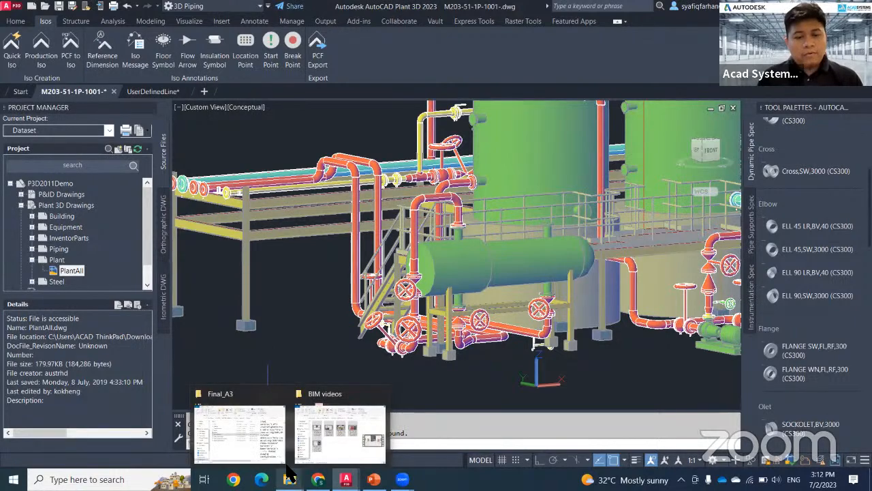
left_click(263, 436)
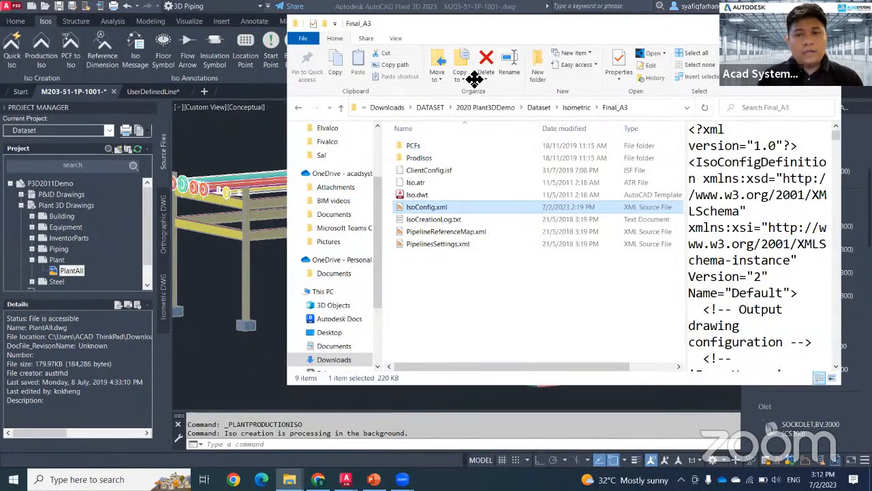
left_click_drag(467, 28, 456, 54)
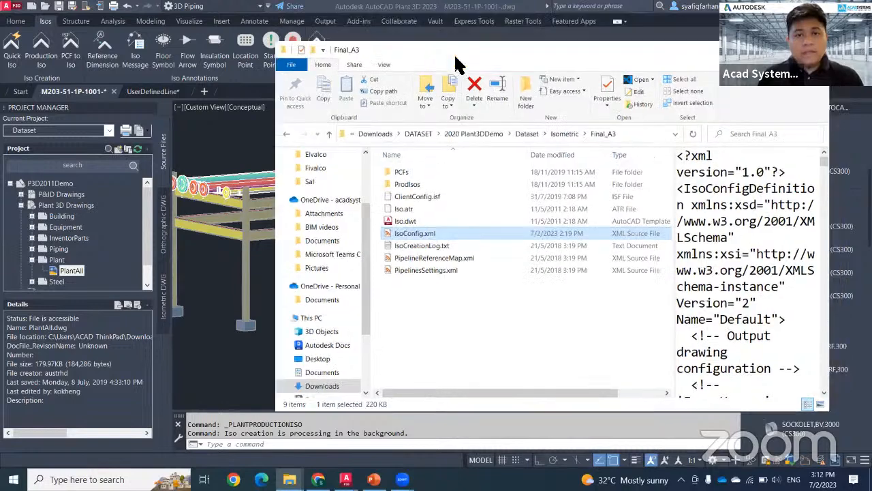
left_click(477, 134)
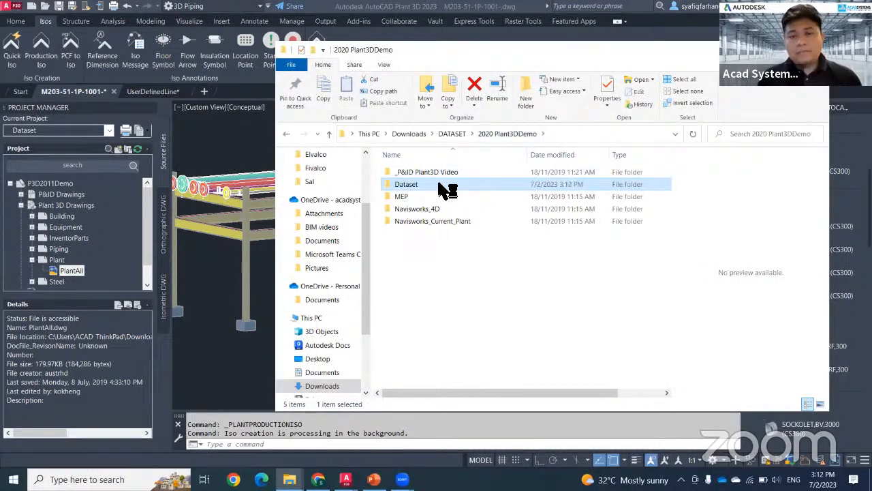
double_click(443, 190)
scroll(480, 273, "down", 5)
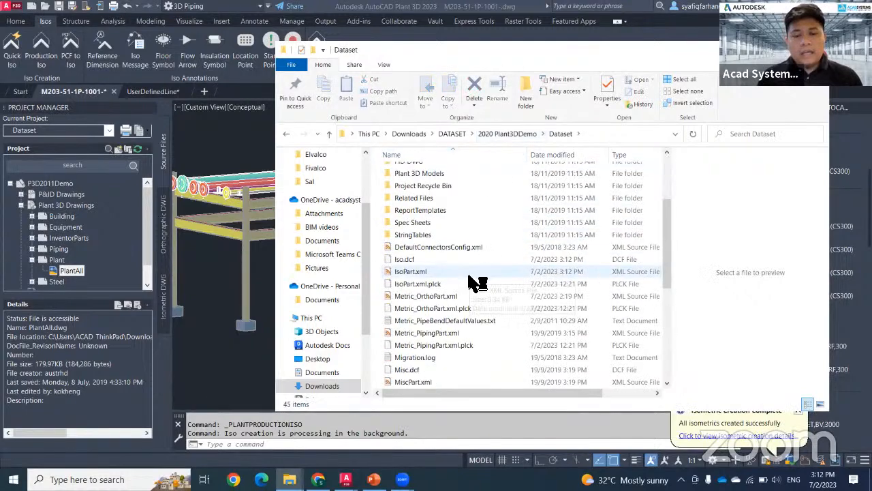
scroll(422, 210, "up", 1)
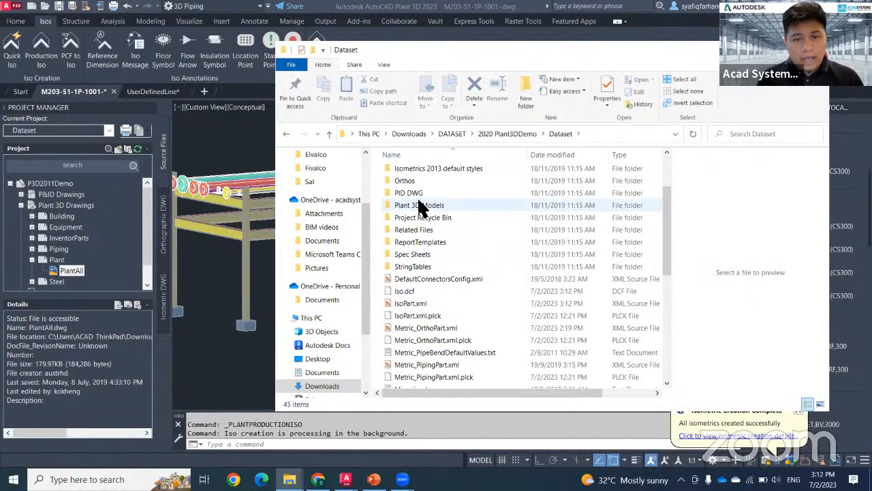
scroll(419, 204, "up", 1)
left_click(419, 194)
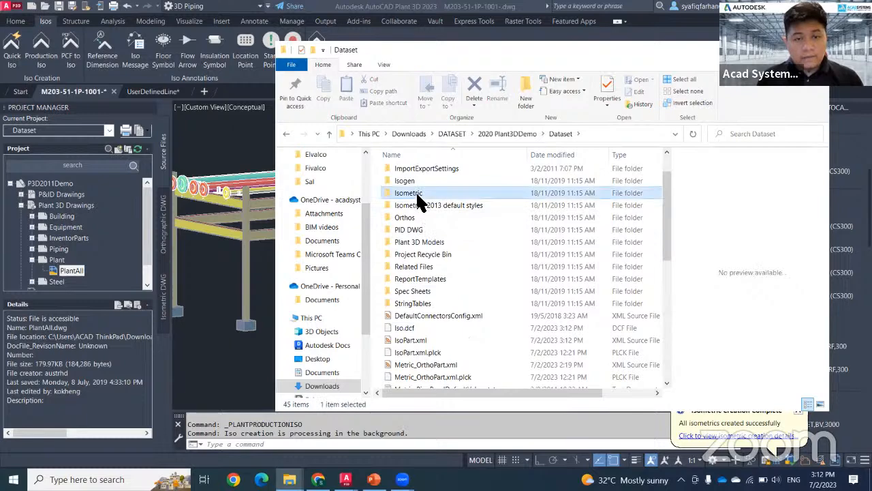
double_click(417, 194)
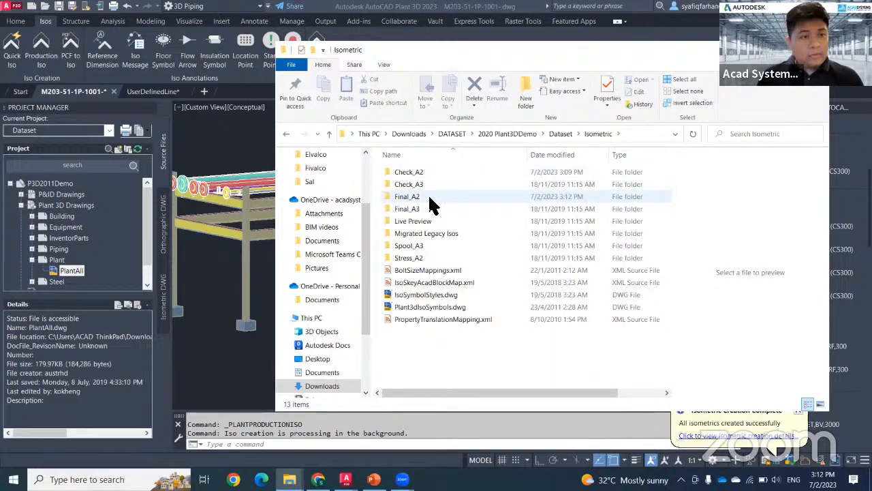
Step: Examine the generated drawing files in the Drawings folders of QuickIsos and ProdIsos under Final_A2
double_click(429, 197)
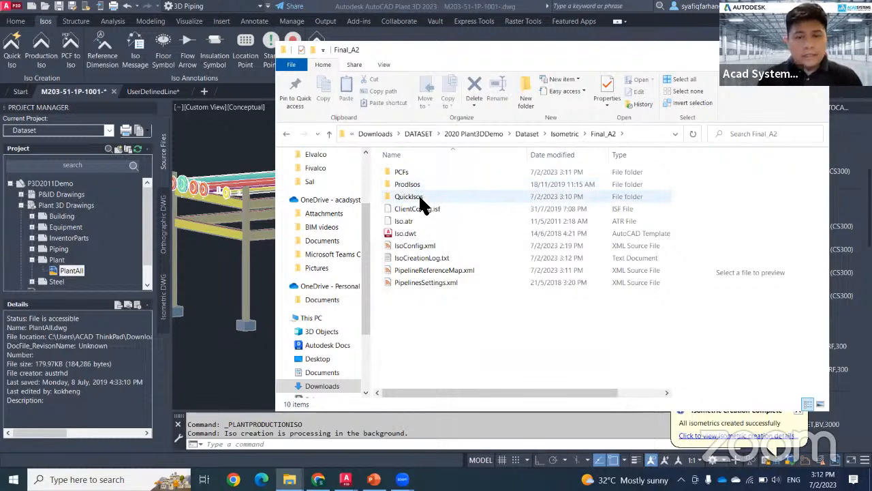
double_click(417, 197)
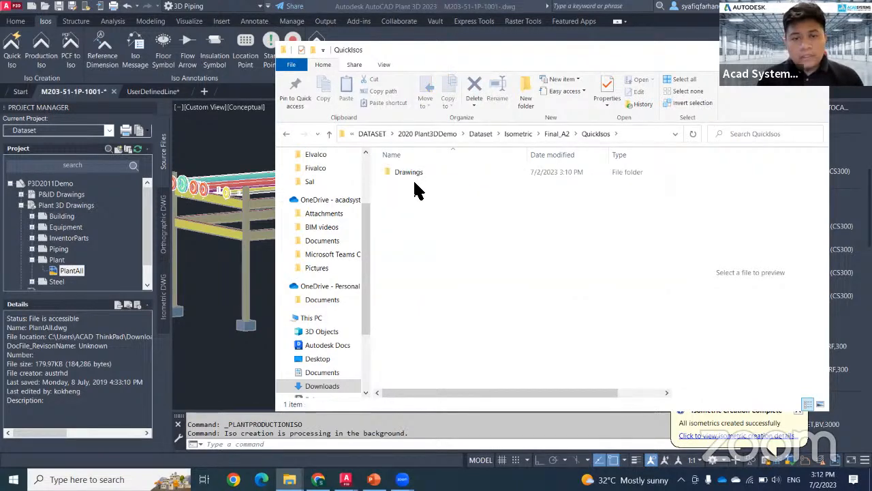
double_click(416, 176)
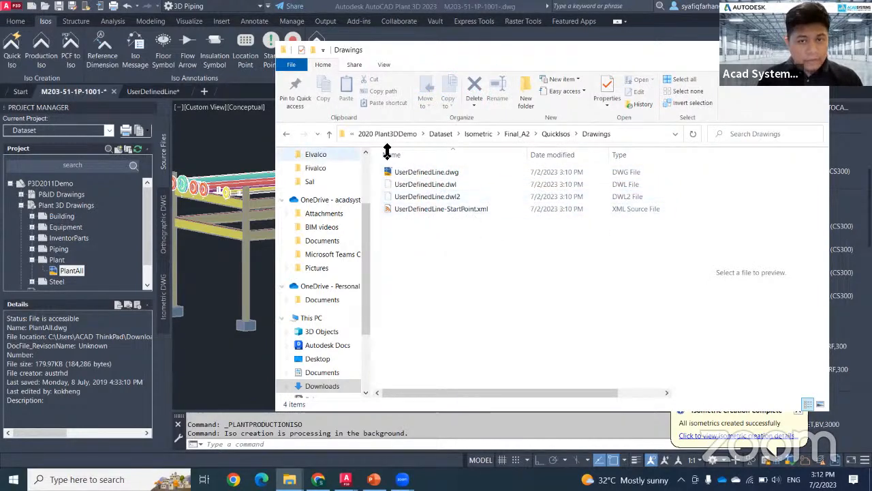
left_click(520, 134)
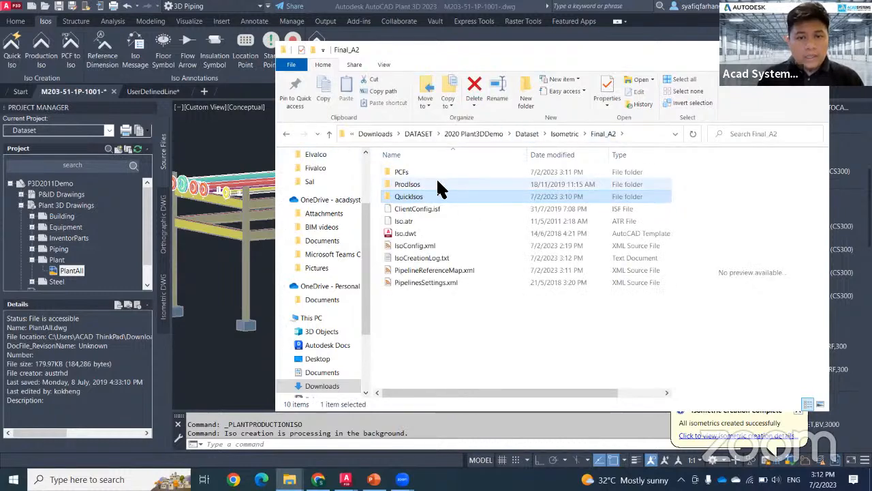
double_click(418, 182)
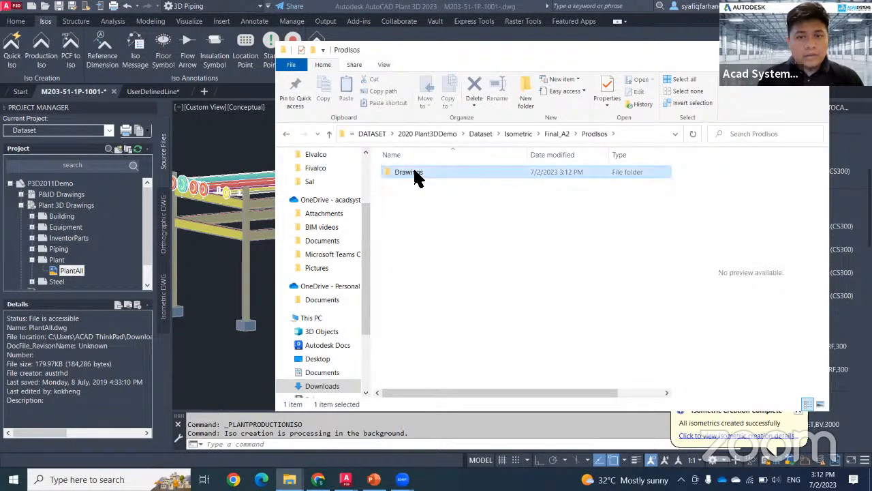
double_click(416, 173)
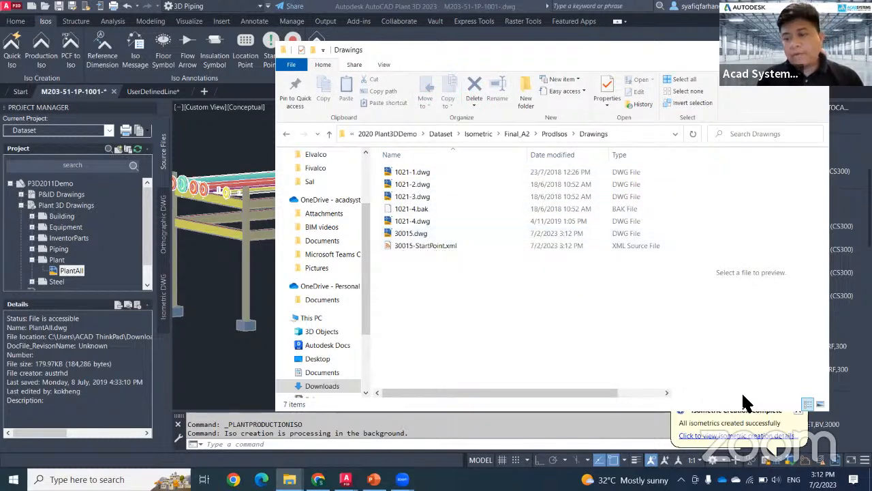
Step: Open the production isometric 30015 from the isometric creation details and examine its title block's drawing number and line number fields
left_click(735, 435)
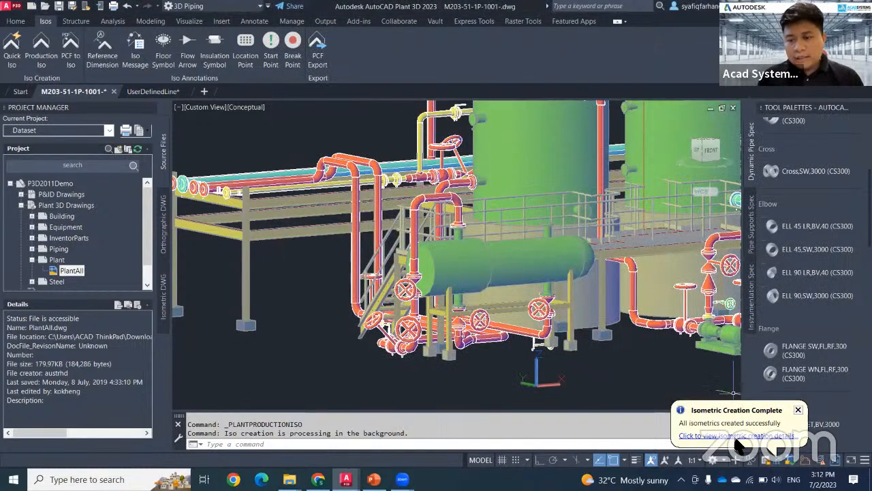
left_click(740, 442)
left_click(465, 347)
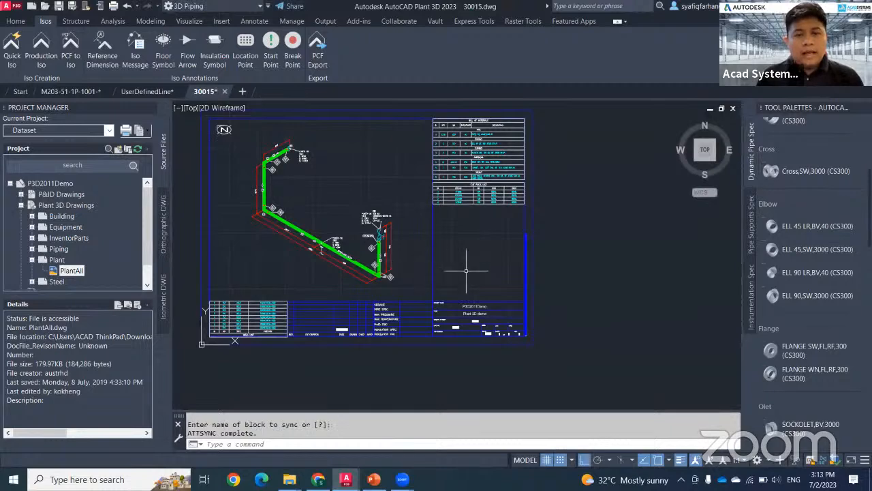
scroll(466, 266, "up", 6)
mouse_move(468, 273)
middle_mouse_down()
mouse_move(477, 258)
mouse_move(629, 249)
middle_mouse_up()
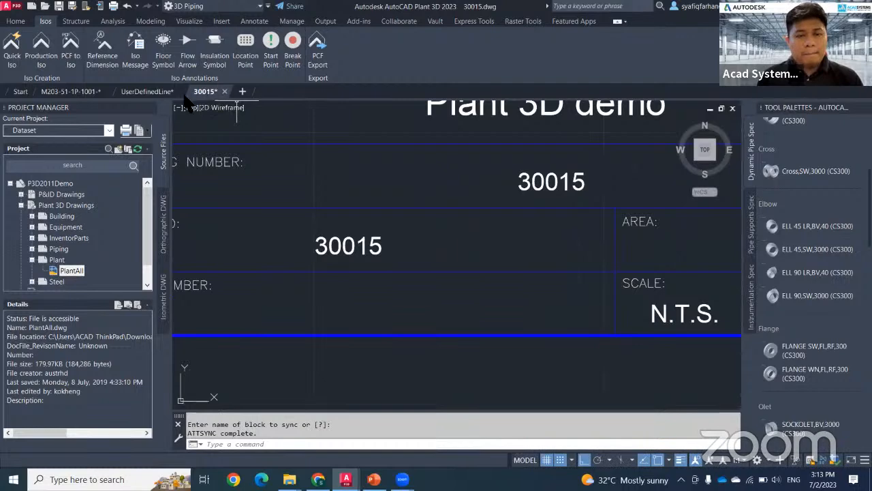
Step: Return to the quick isometric UserDefinedLine and set its title block's drawing number attribute (DWGNAME) to 30015
left_click(148, 93)
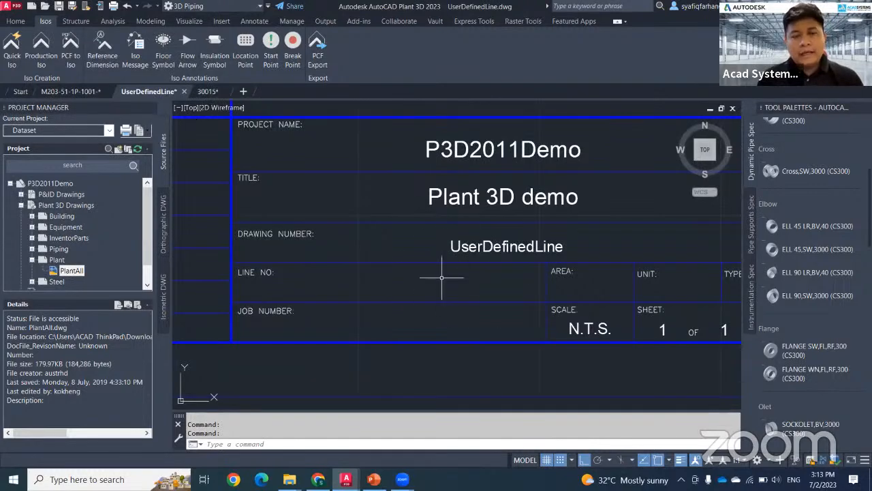
scroll(467, 292, "down", 5)
middle_click_drag(471, 294, 513, 320)
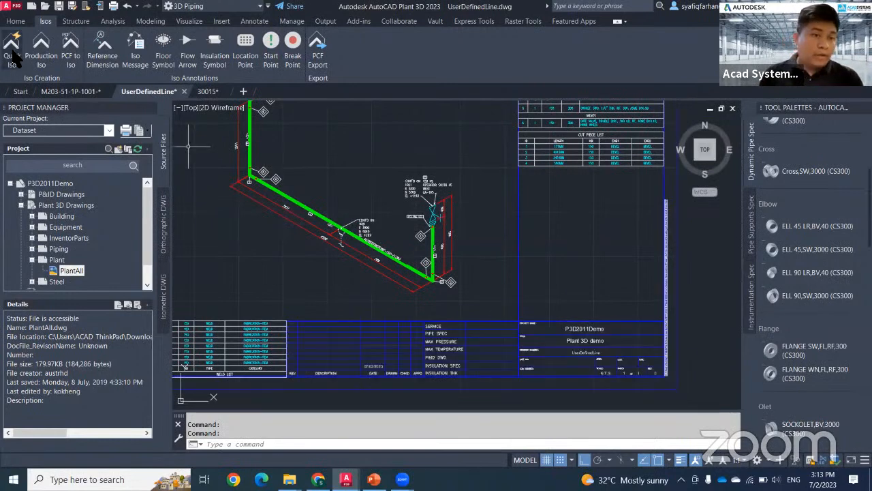
middle_click_drag(448, 274, 429, 228)
scroll(572, 303, "up", 4)
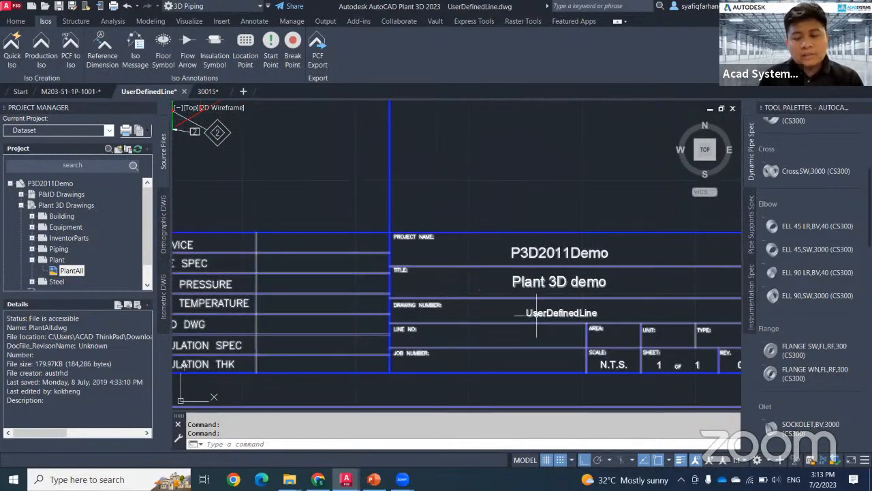
middle_click_drag(562, 313, 571, 262)
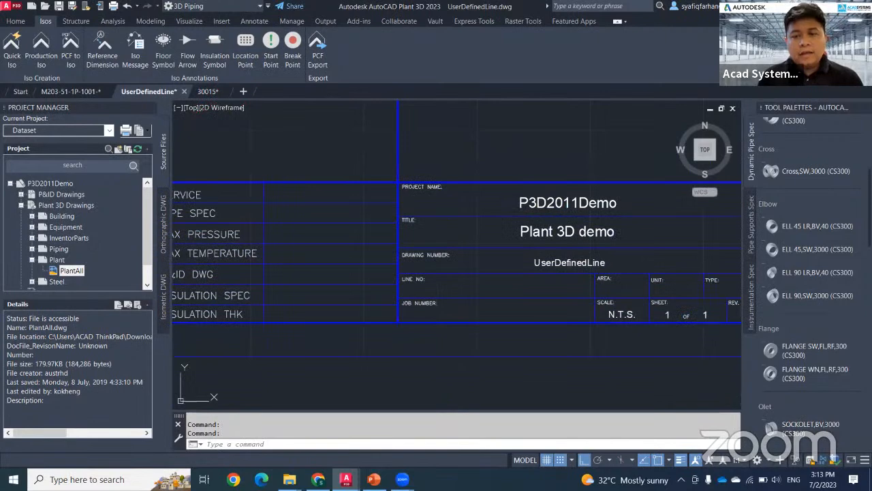
double_click(576, 266)
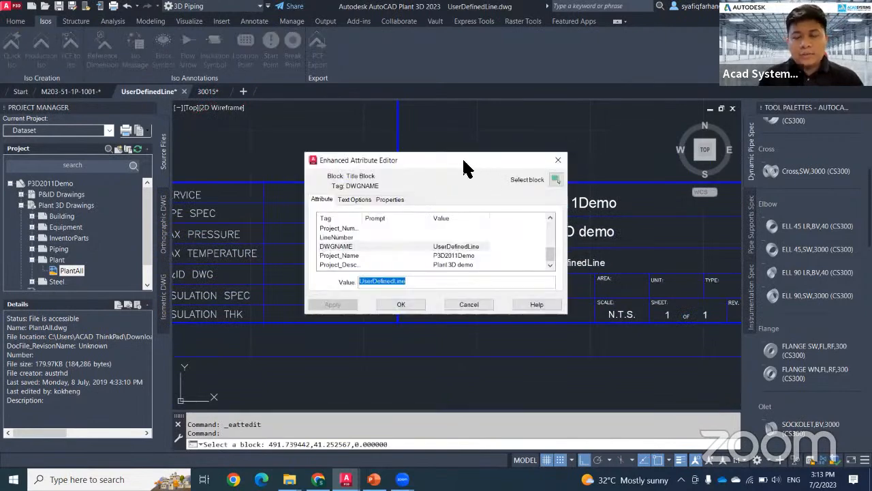
left_click_drag(462, 157, 367, 141)
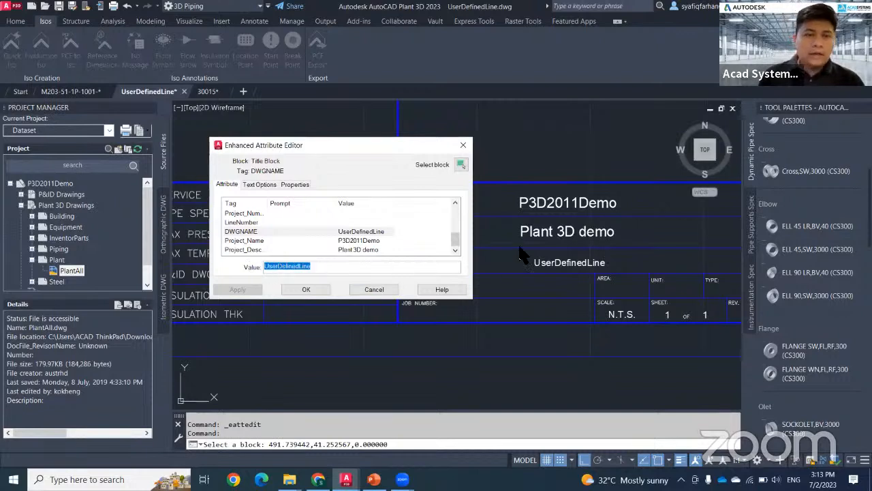
type("30")
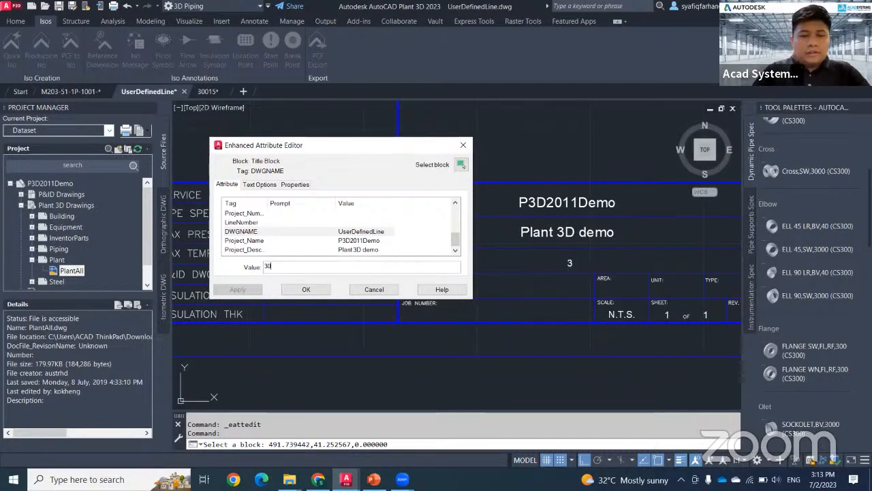
type("015")
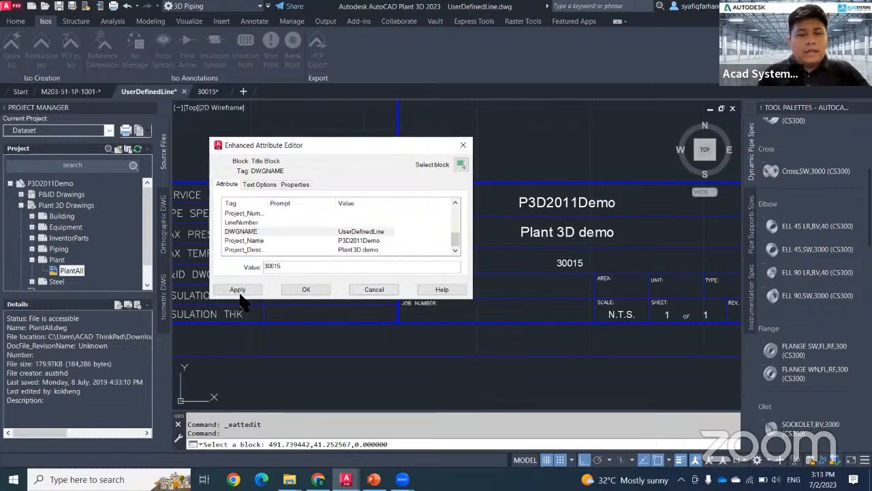
left_click(237, 289)
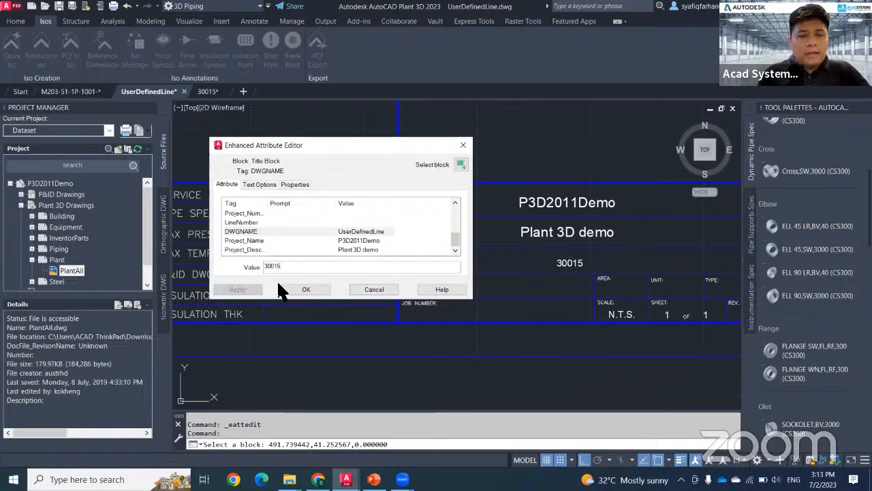
left_click(463, 145)
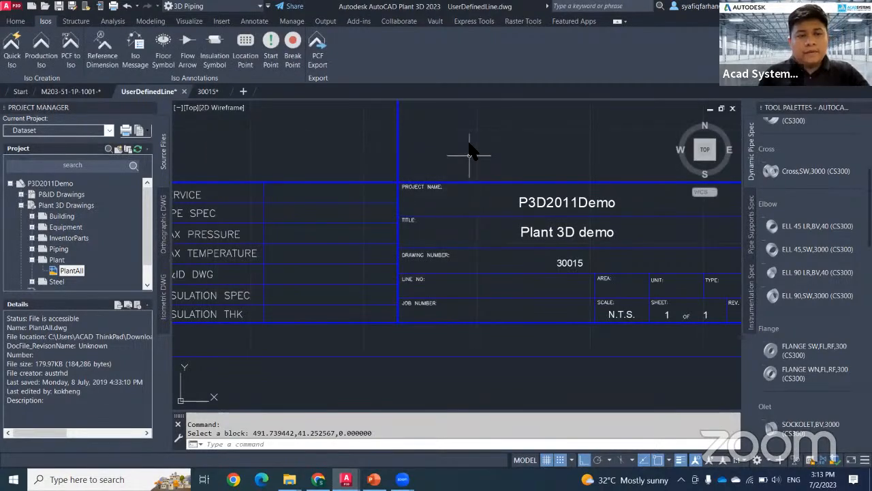
Step: Review the full quick isometric sheet, including the pipe route, material tables and title block
mouse_move(153, 99)
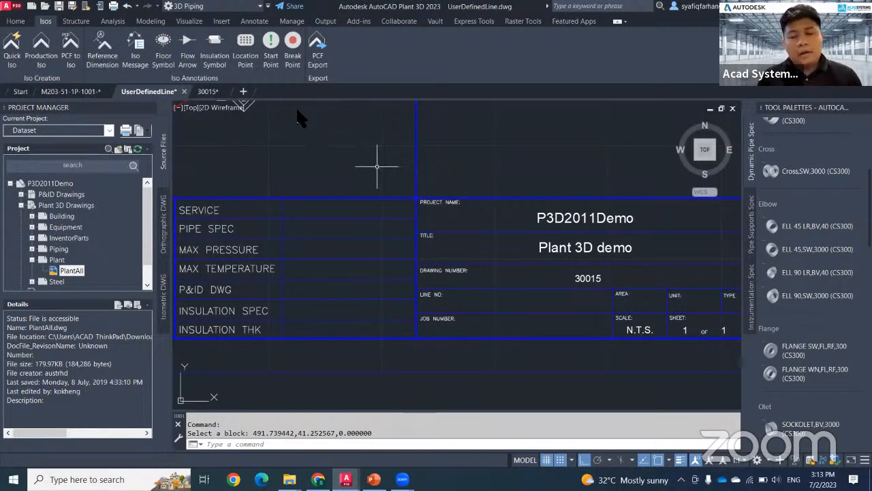
scroll(522, 330, "down", 4)
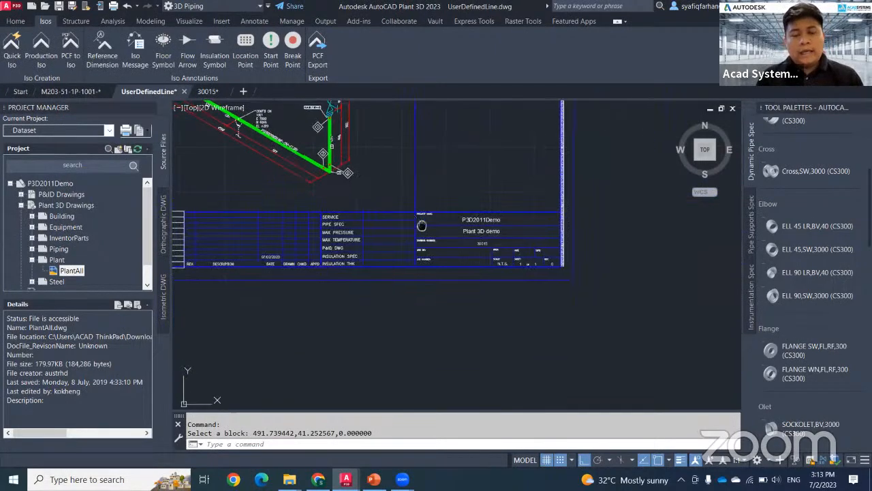
scroll(310, 165, "down", 3)
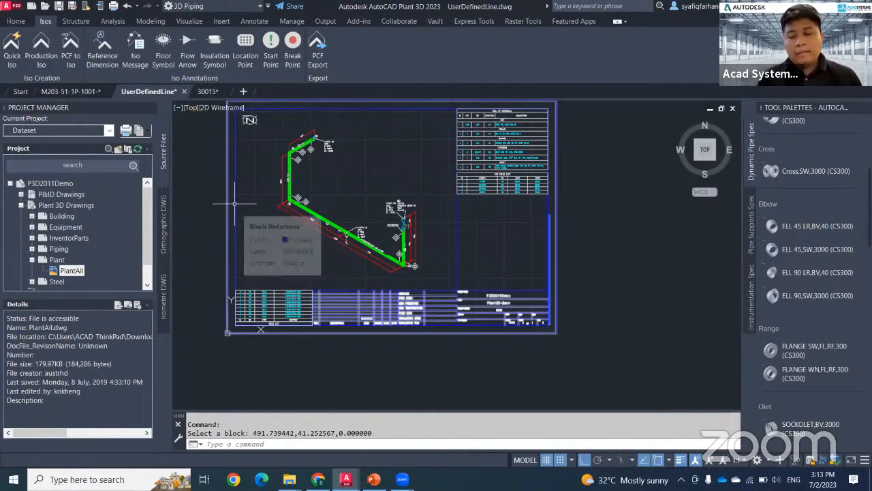
Step: Return to the plant model M203-51-1P-1001 and open Project Setup for the P3D2011Demo project
left_click(86, 93)
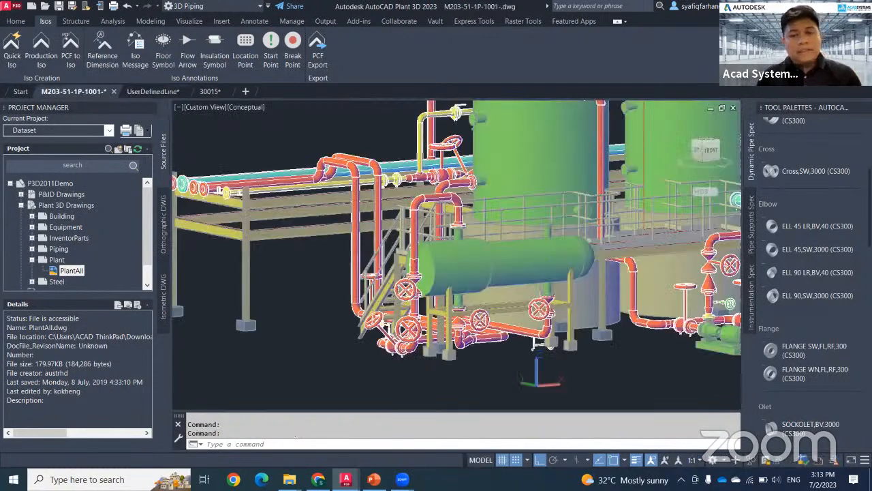
scroll(328, 287, "down", 5)
middle_click_drag(328, 287, 308, 316, "shift")
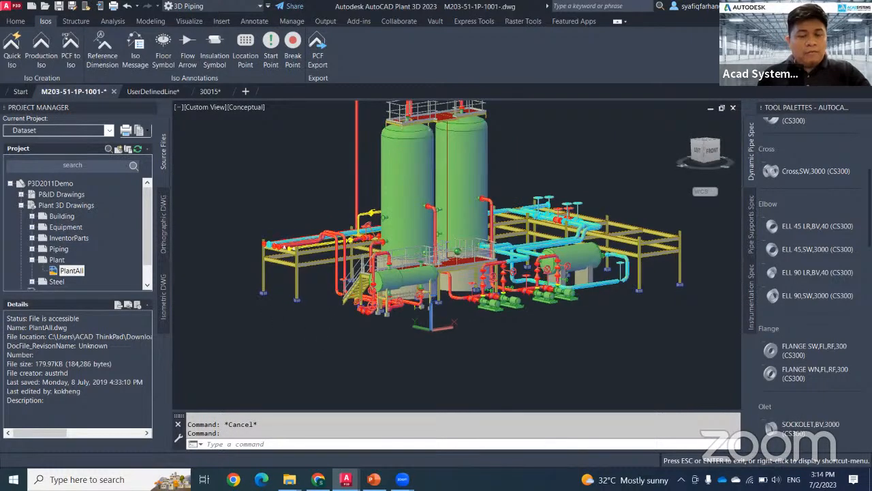
middle_click_drag(309, 286, 298, 318)
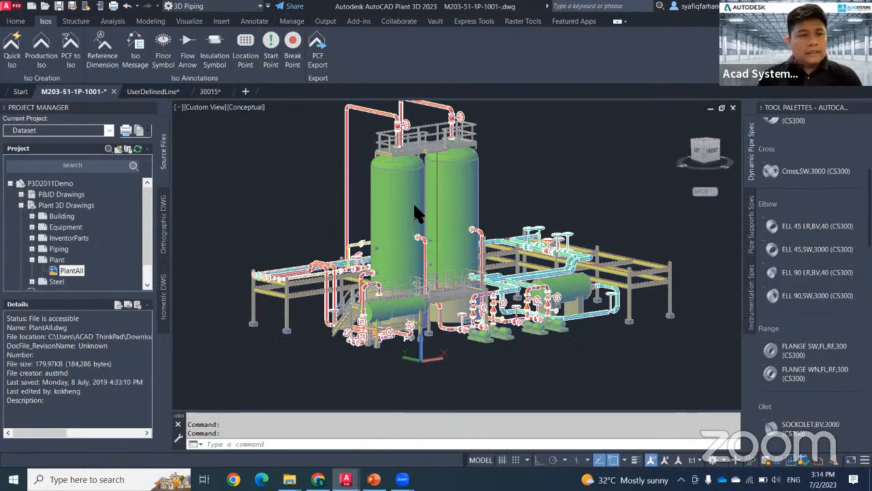
left_click(53, 186)
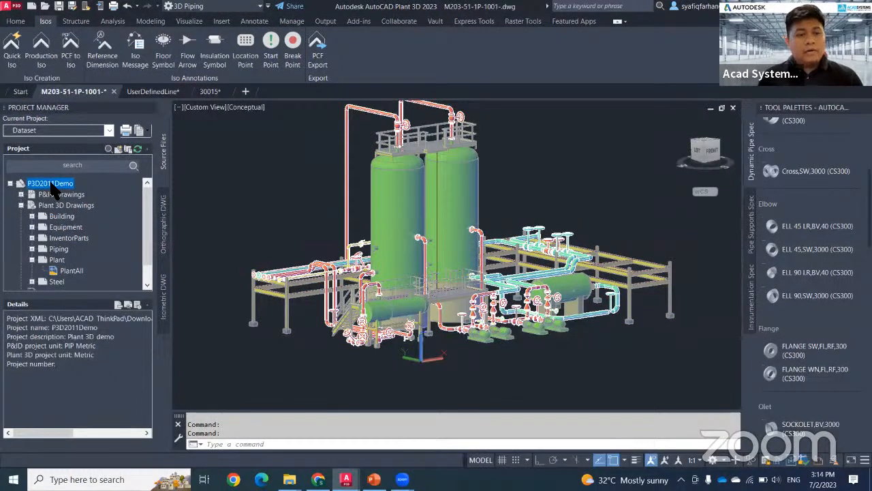
right_click(53, 190)
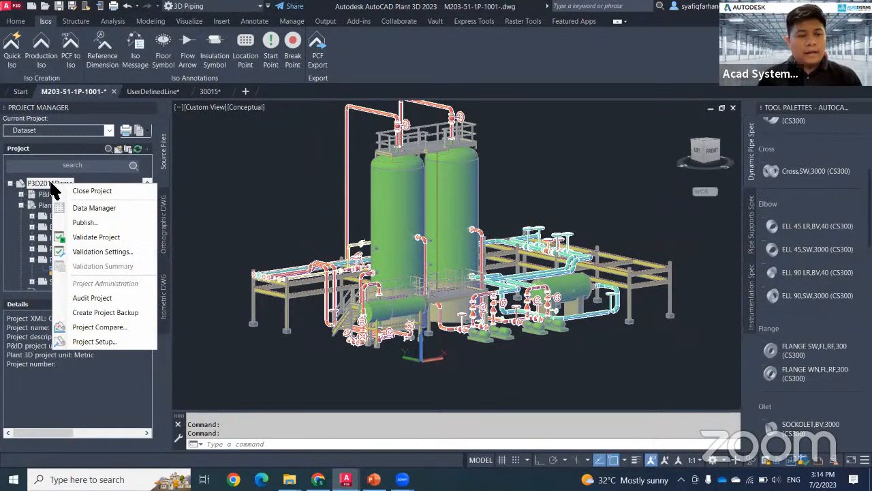
left_click(100, 342)
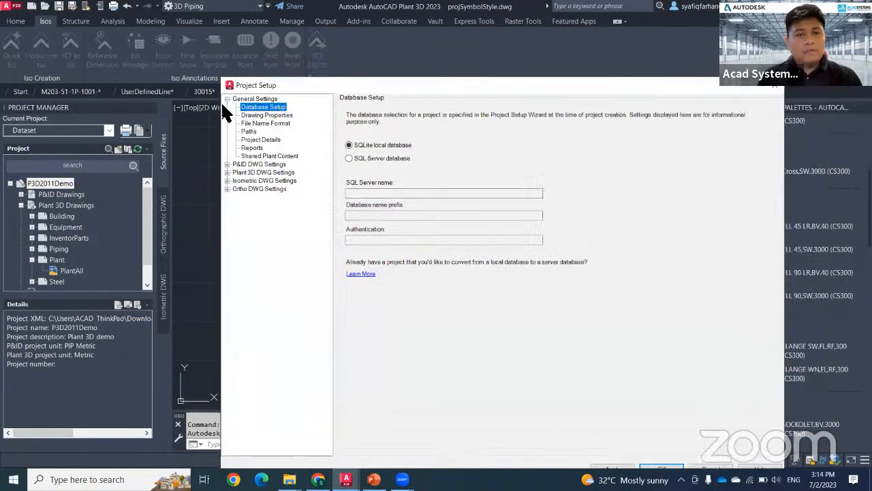
Step: Collapse the general settings and open the Symbols and Reference page of the isometric DWG settings
left_click(227, 99)
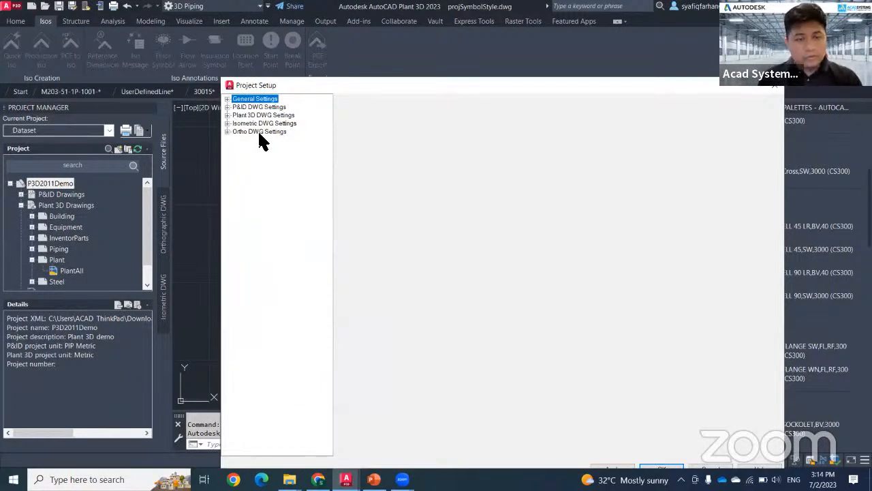
left_click(227, 123)
left_click(243, 124)
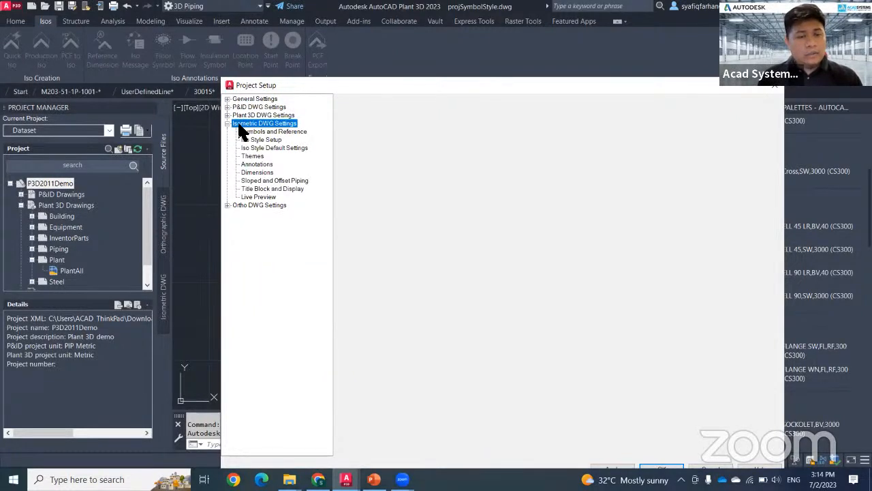
left_click(268, 131)
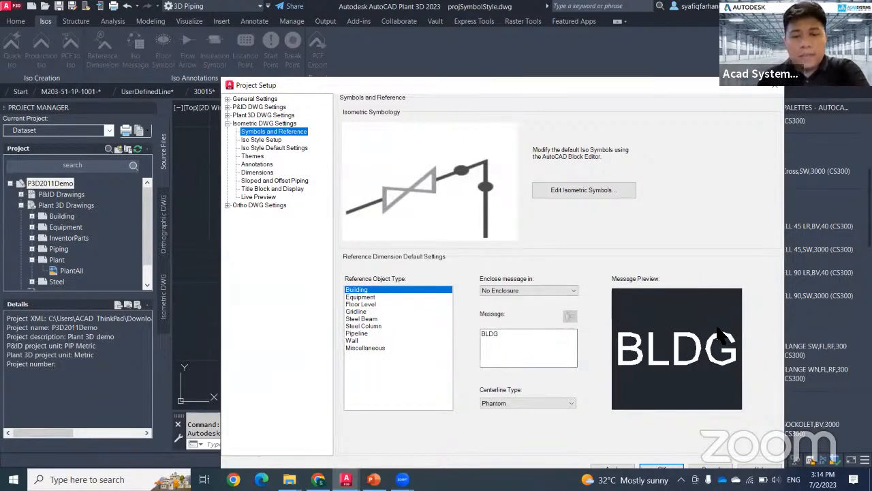
Step: Review the reference dimension defaults for floor level, gridline, steel beam, steel column, pipeline, wall and miscellaneous objects
left_click(360, 304)
left_click(362, 311)
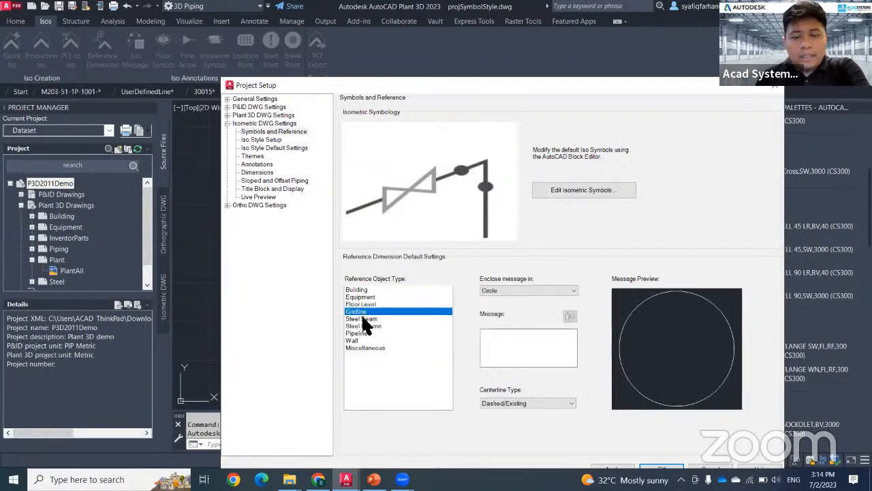
left_click(362, 319)
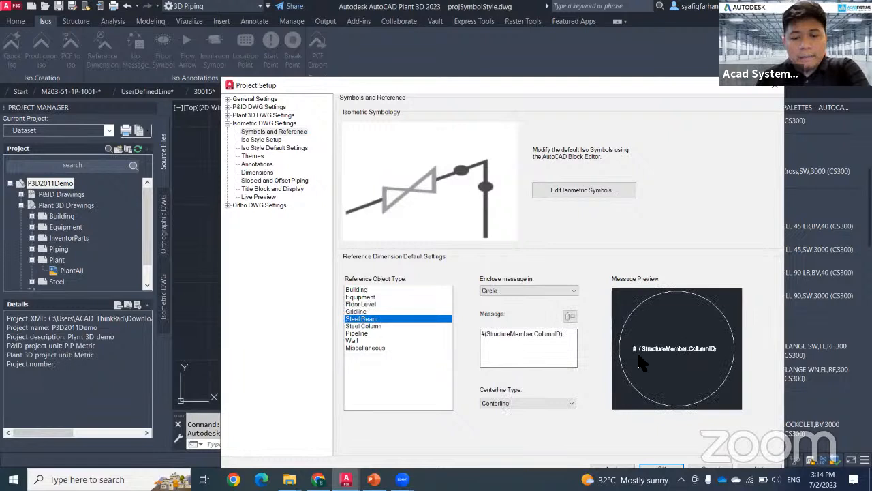
left_click(357, 325)
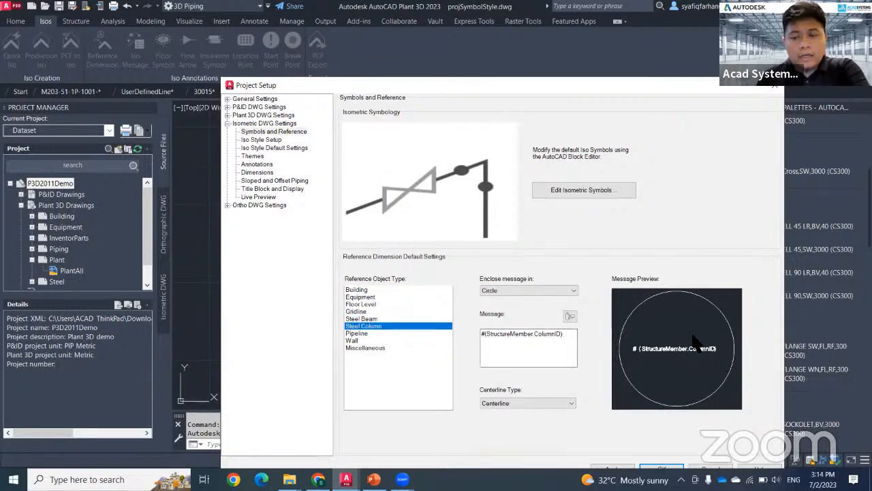
left_click(356, 333)
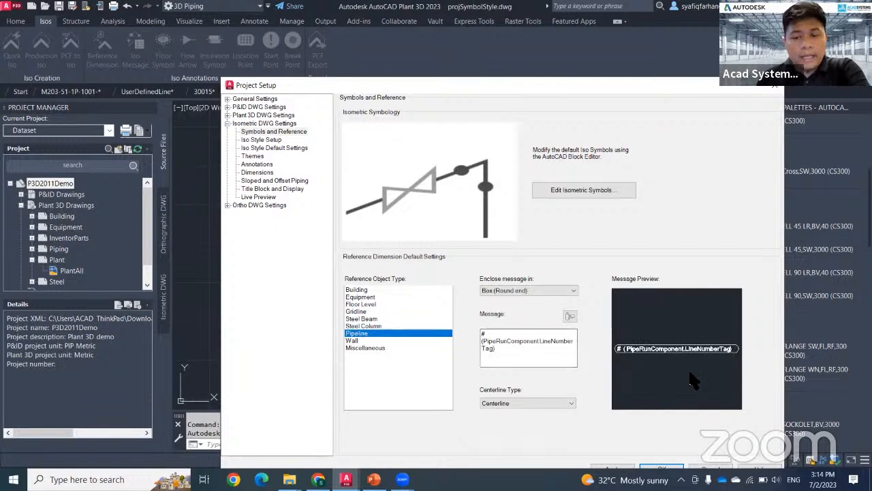
left_click(352, 341)
left_click(366, 348)
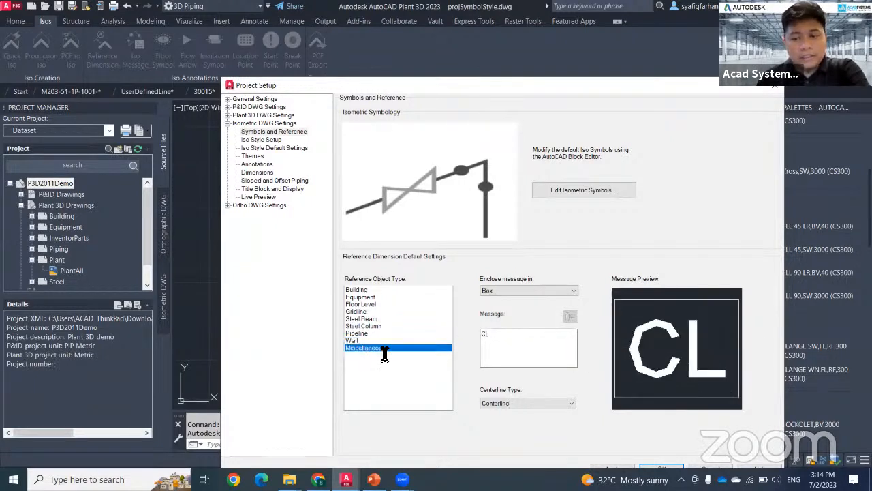
Step: Open Iso Style Setup, examine the available iso styles and choose Final_A2
left_click(268, 140)
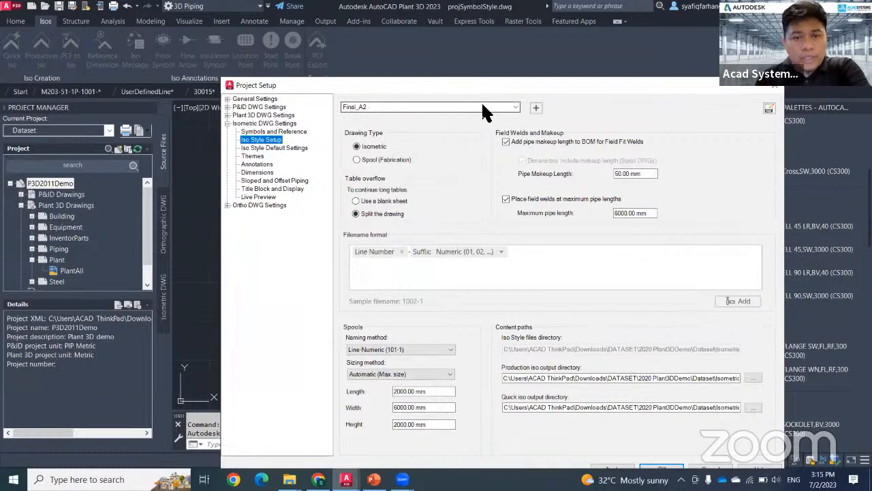
left_click(515, 109)
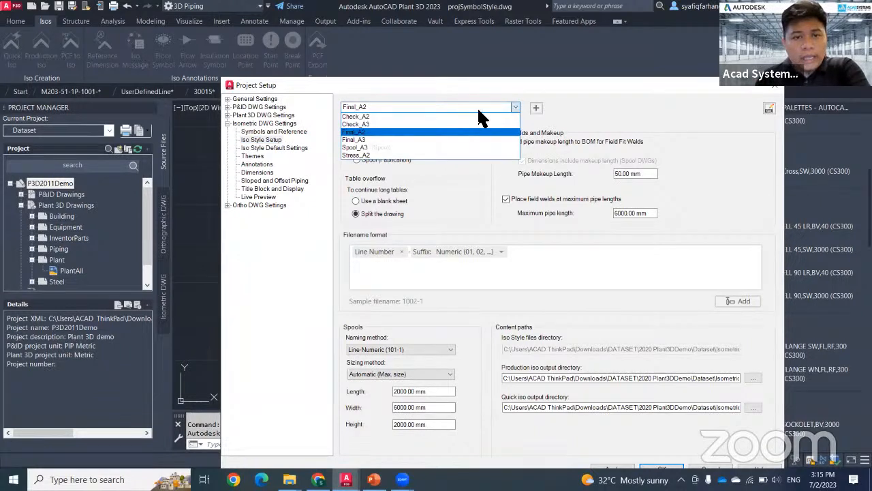
left_click(354, 132)
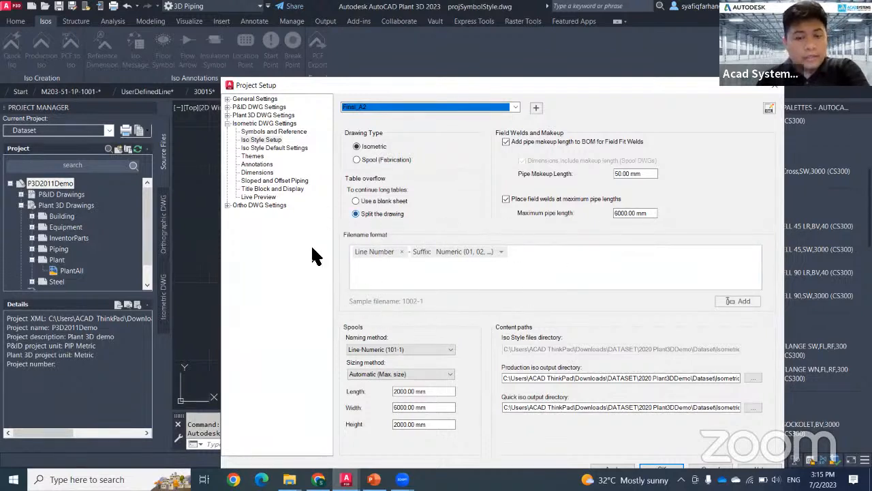
Step: Add the Nominal Size property before Line Number in the Final_A2 filename format and examine the suffix choices
left_click(354, 256)
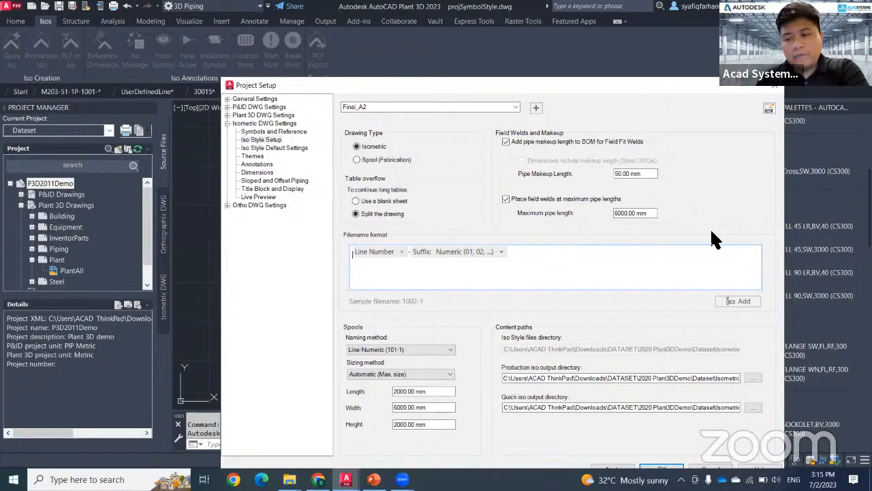
left_click(741, 302)
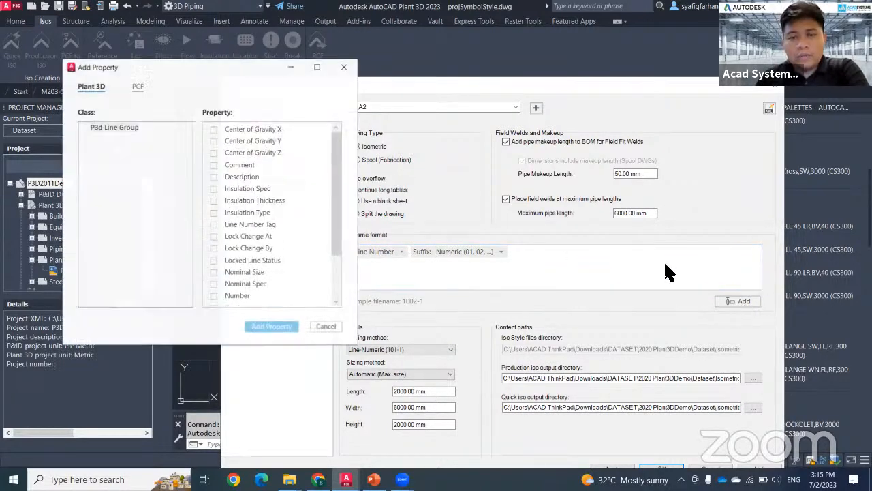
left_click_drag(230, 80, 198, 83)
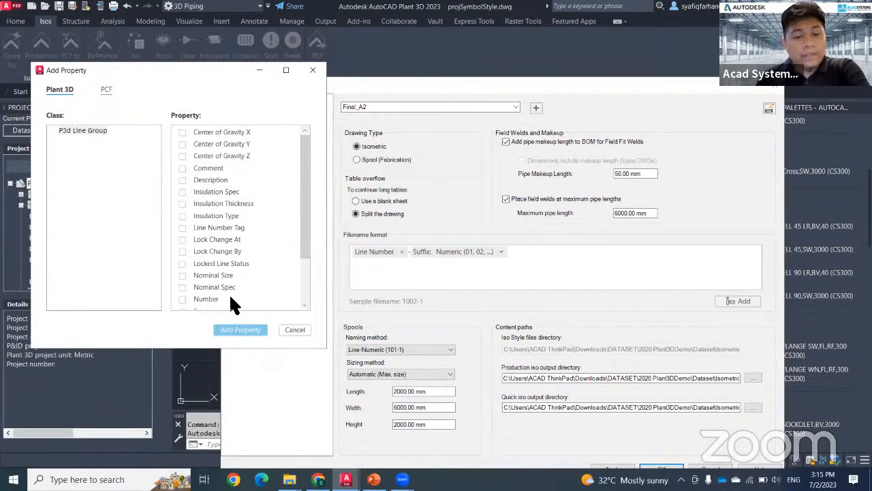
scroll(230, 305, "down", 2)
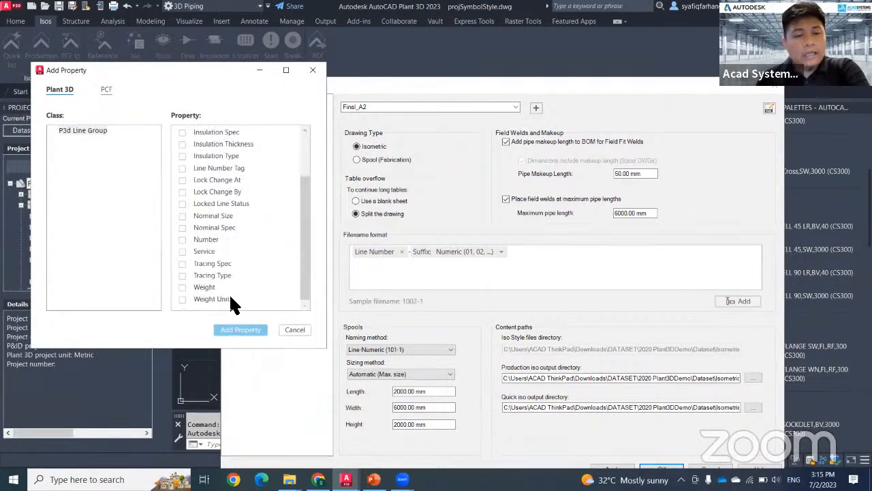
scroll(231, 304, "up", 1)
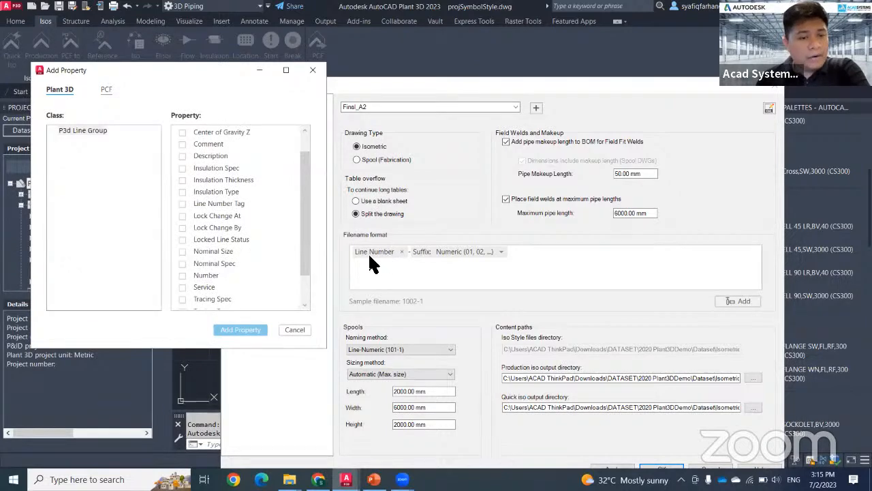
scroll(217, 271, "down", 1)
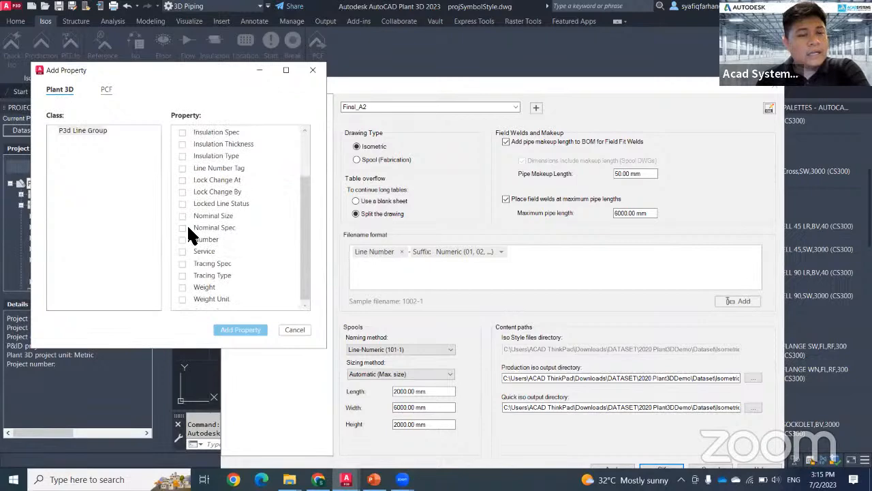
left_click(181, 216)
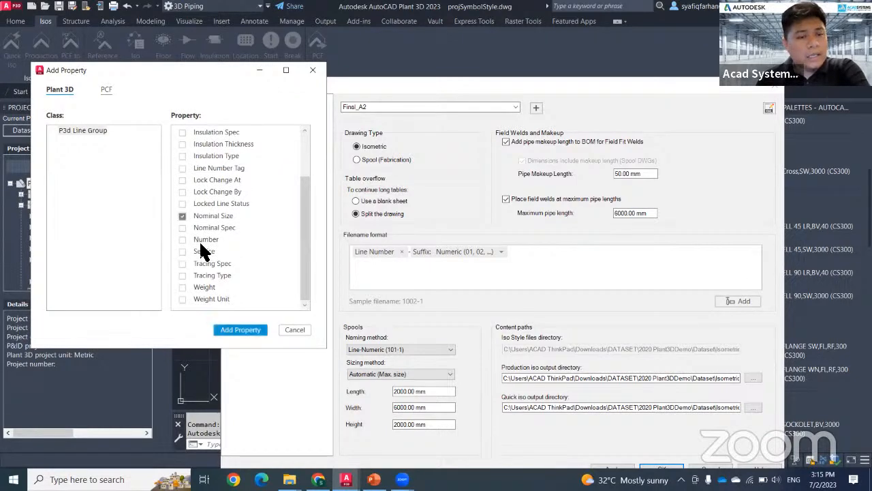
left_click(240, 330)
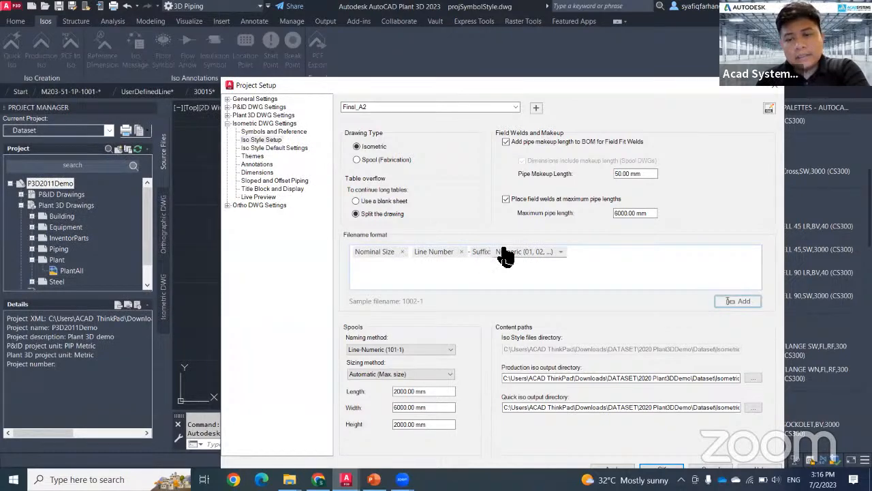
left_click(559, 254)
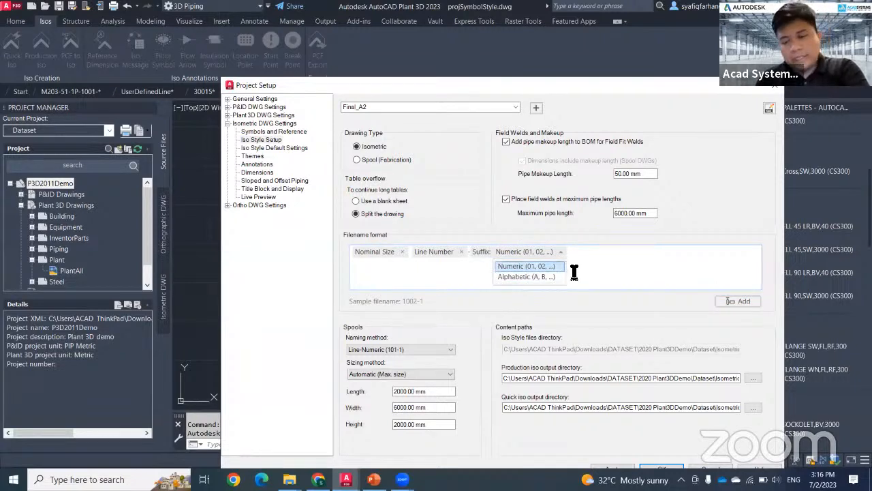
left_click(601, 270)
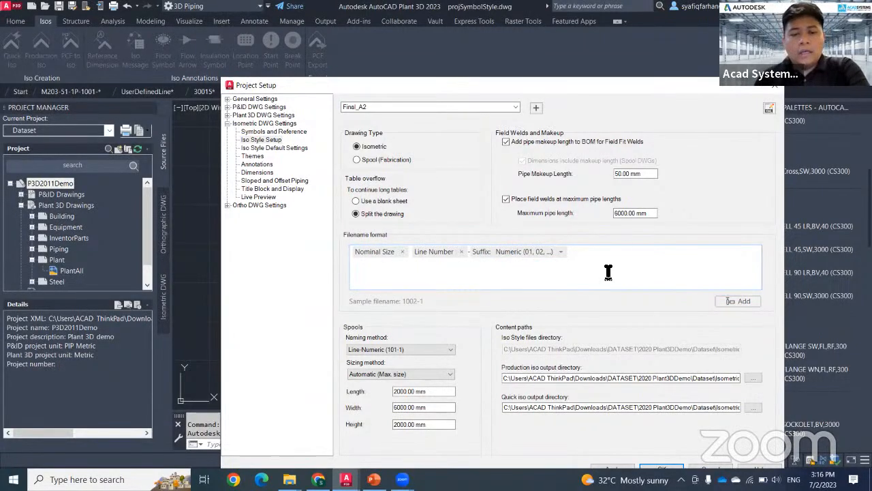
Step: In Iso Style Default Settings, set the level of congestion for splitting isos to the maximum (More) and apply it
left_click(277, 148)
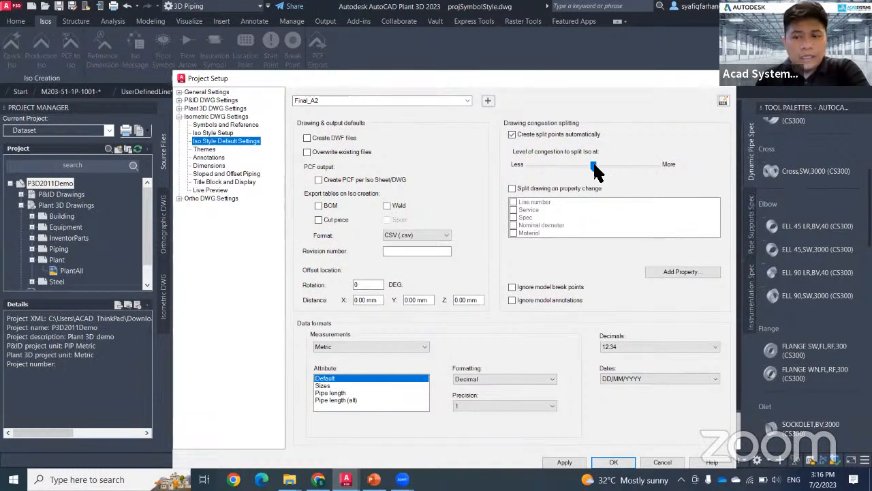
left_click_drag(594, 170, 673, 175)
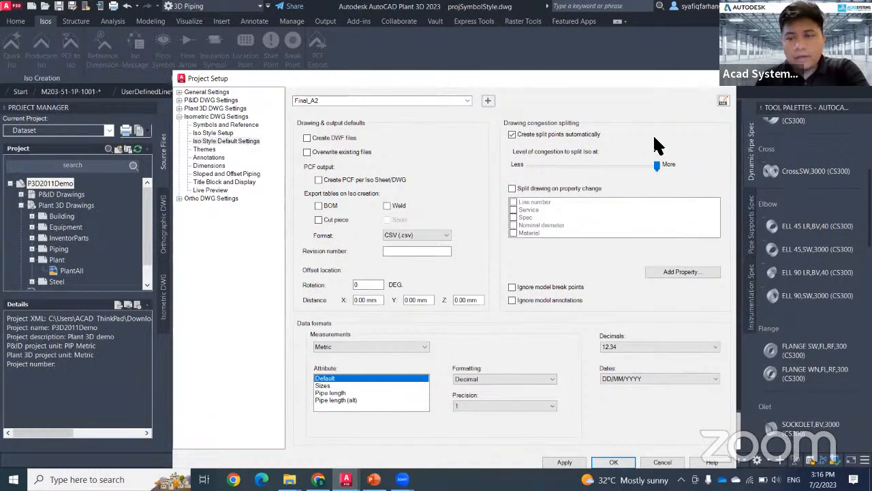
left_click(563, 462)
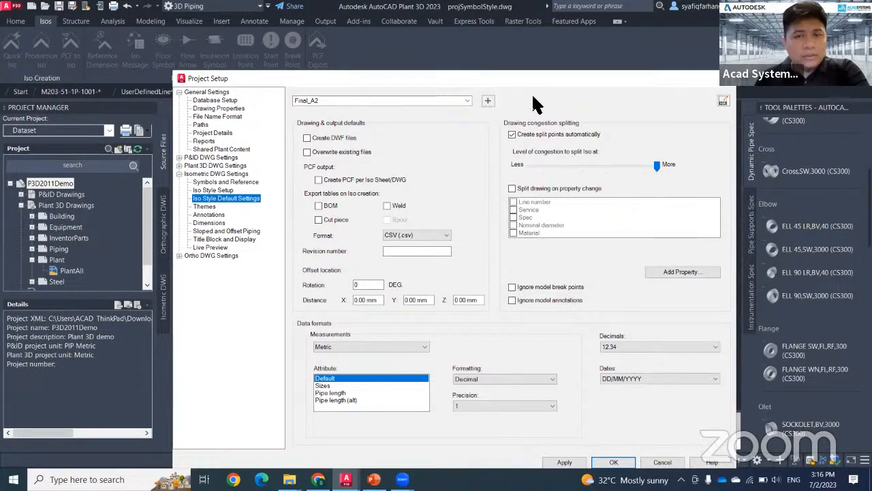
Step: Examine the file formats available for exporting tables on iso creation, keeping CSV (.csv)
left_click_drag(528, 79, 532, 65)
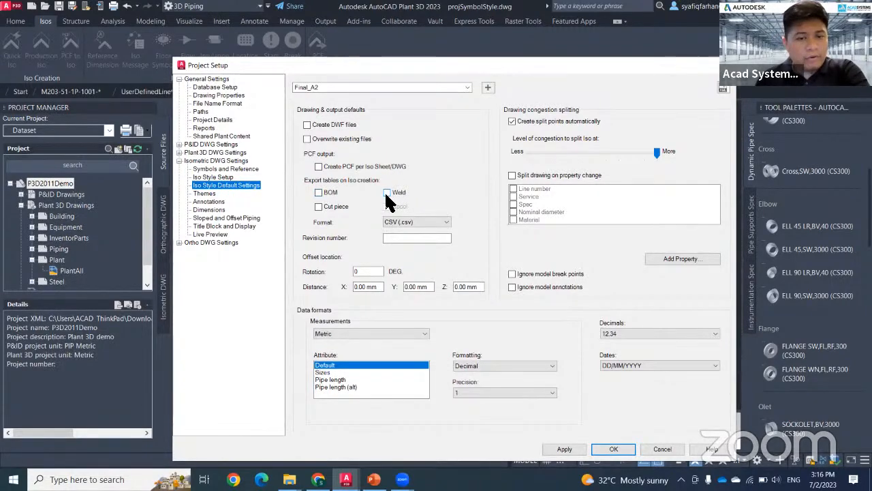
left_click(430, 224)
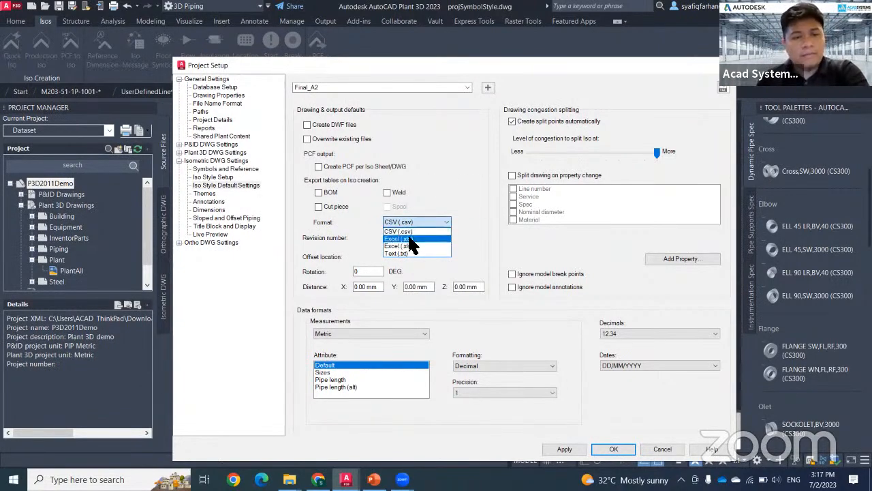
left_click(363, 229)
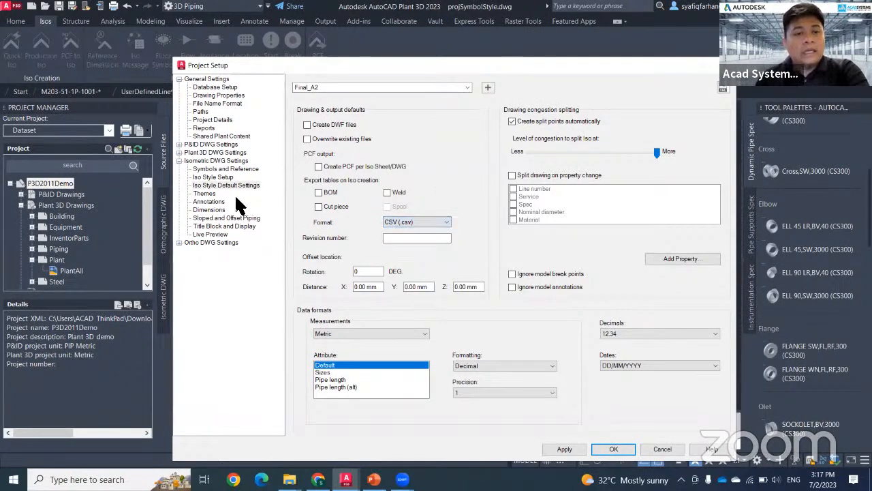
Step: Open the isometric Themes settings for Final_A2 and view the default and branch piping themes
left_click(204, 193)
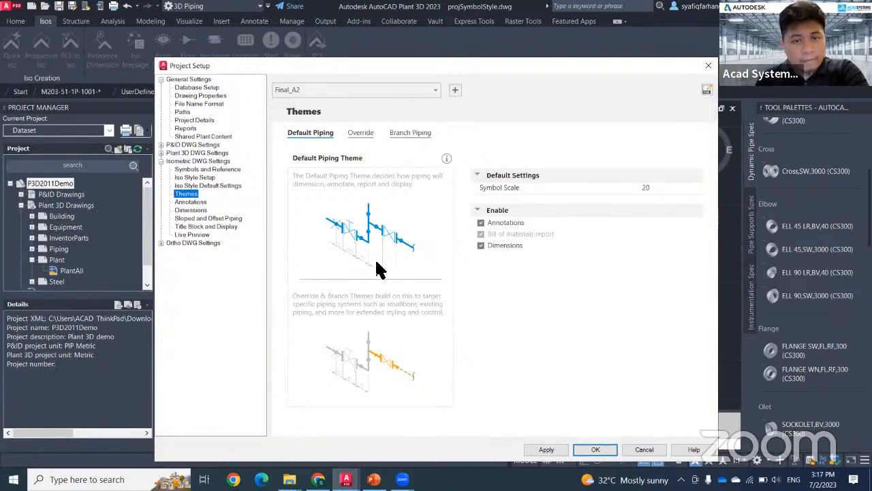
left_click(403, 136)
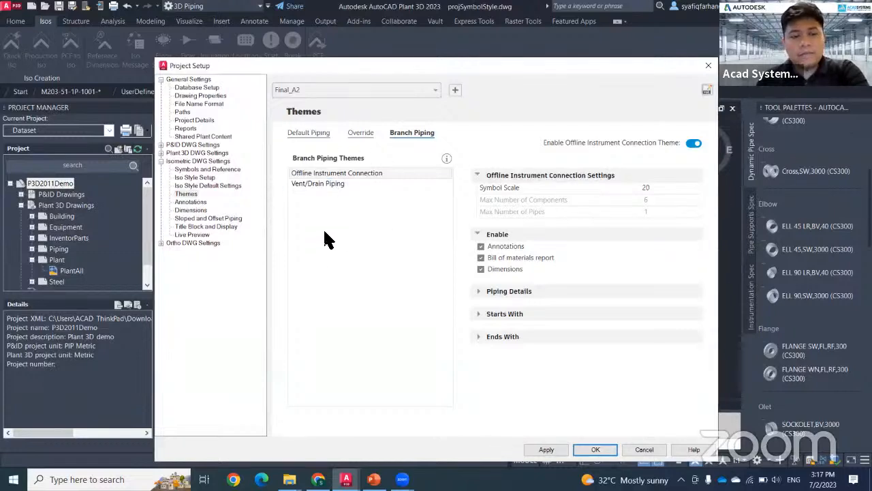
Step: In the Annotations settings for Final_A2, set the North (Y+) coordinate label to UP and the South (Y-) label to DOWN
left_click(191, 202)
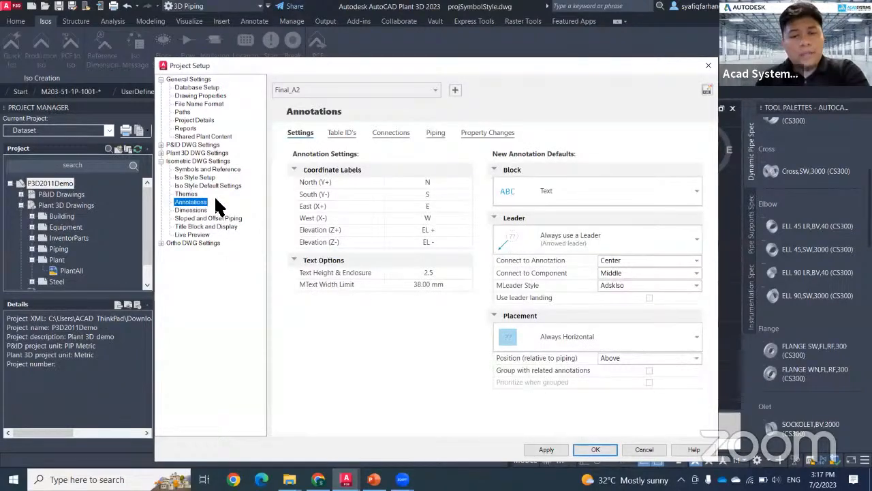
left_click(203, 210)
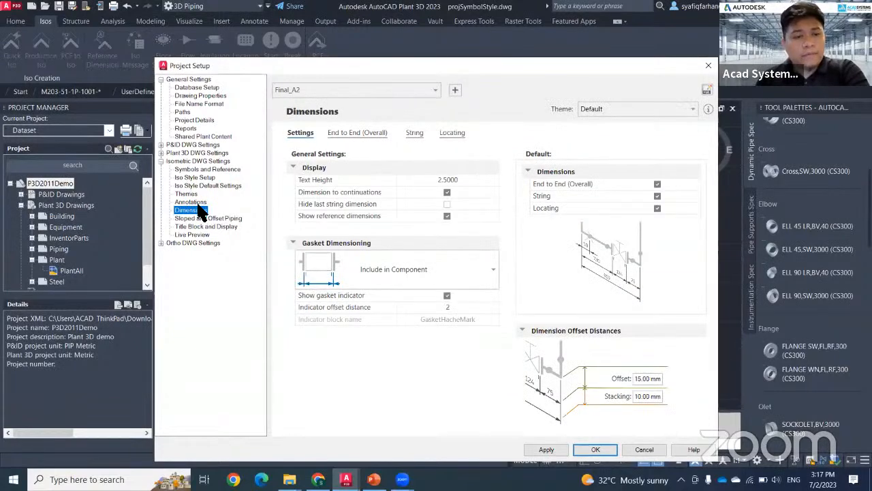
left_click(198, 203)
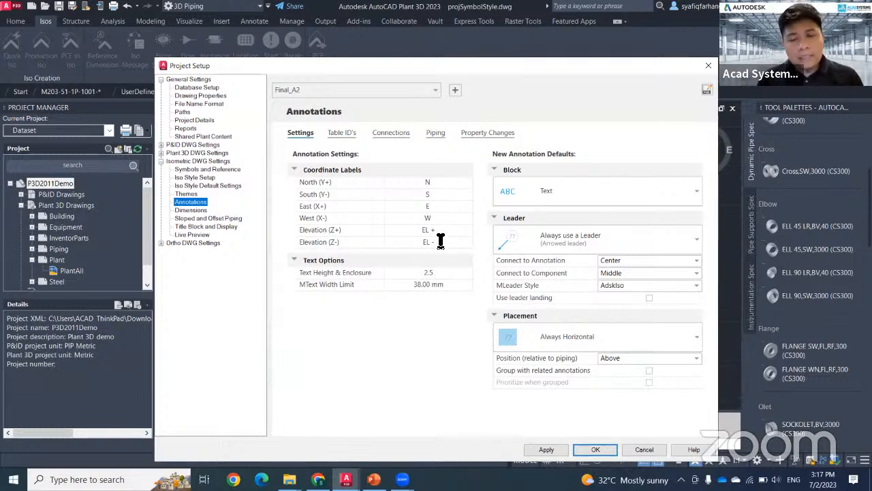
left_click(429, 186)
left_click_drag(430, 185, 400, 209)
double_click(448, 186)
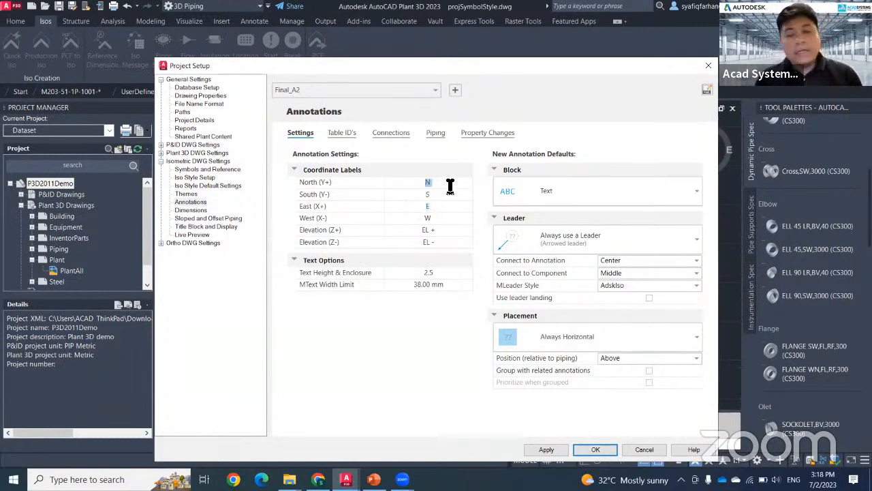
left_click(449, 186)
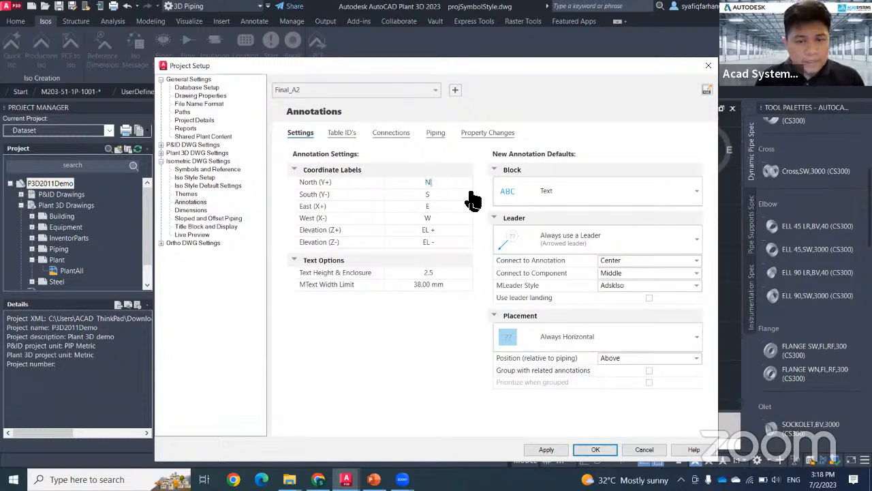
double_click(399, 182)
type("UP")
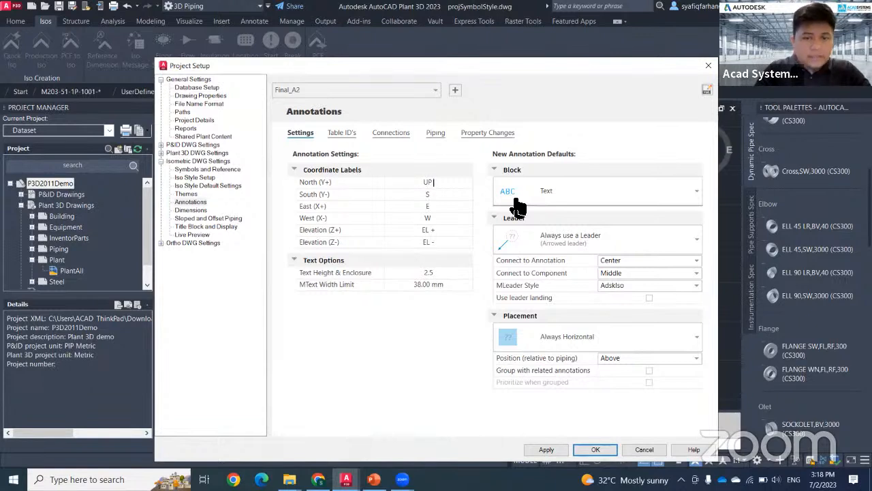
double_click(429, 196)
type("DOWN")
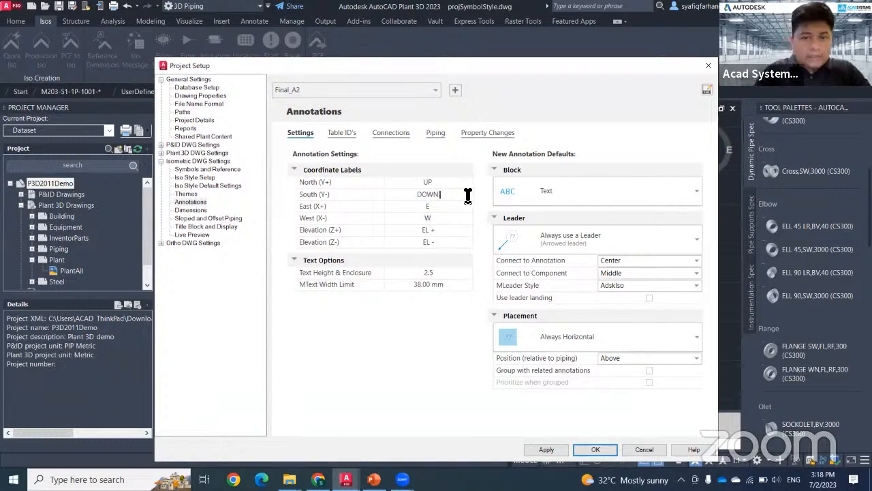
Step: Set the East (X+) coordinate label to RIGHT and the West (X-) label to LEFT
left_click_drag(446, 209, 399, 209)
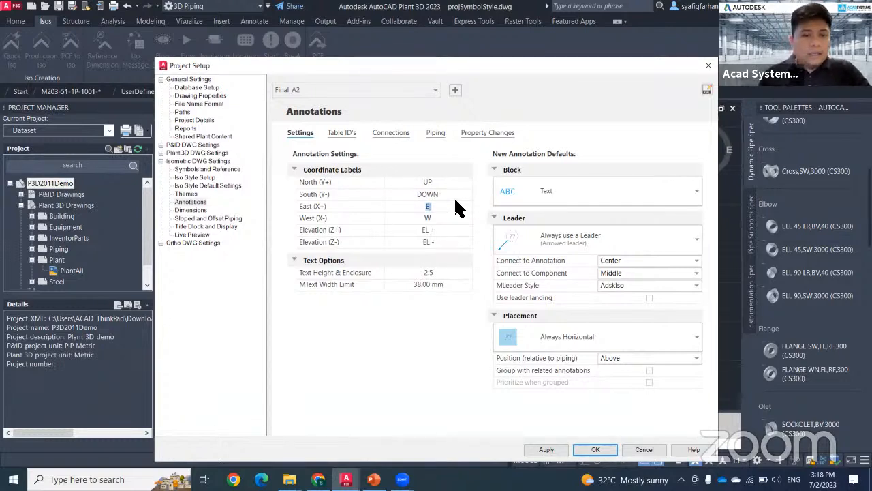
type("RIGHT")
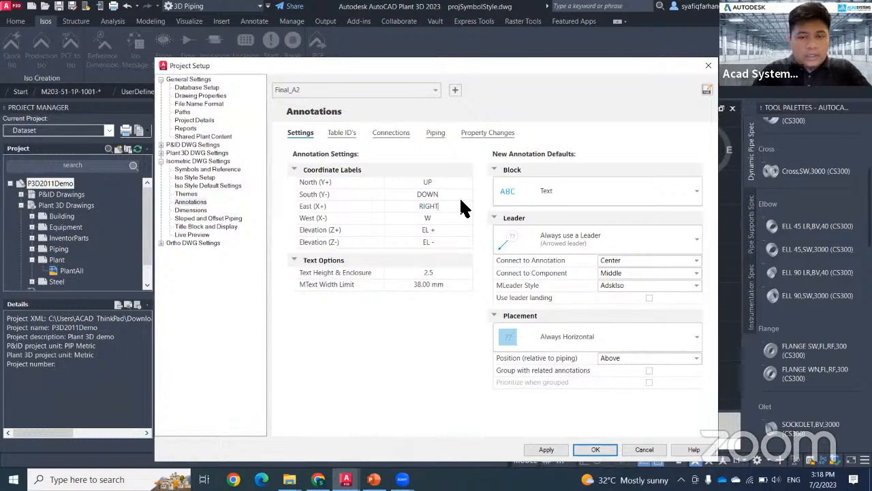
left_click_drag(444, 218, 398, 219)
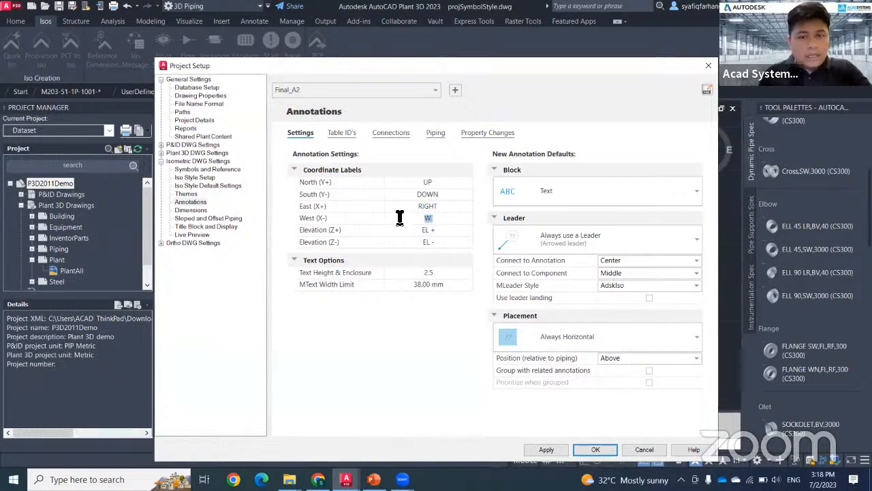
type("LEFT")
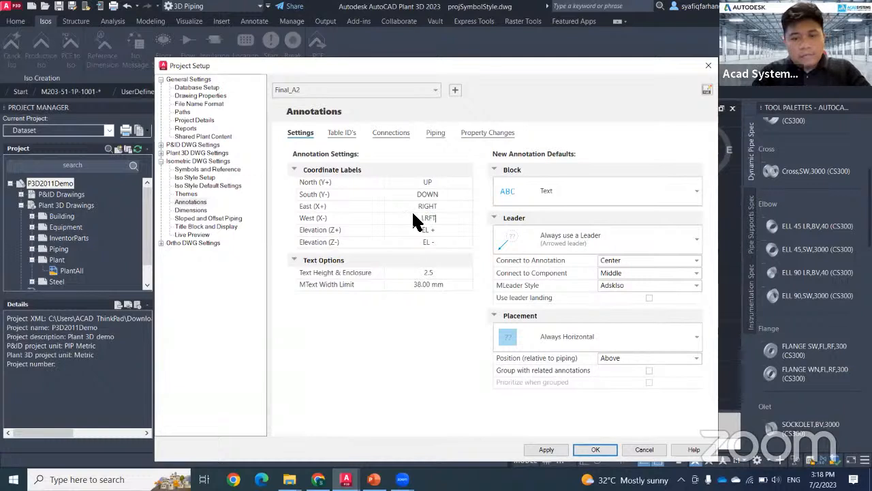
key("BackSpace")
key("BackSpace")
key("BackSpace")
type("EFT")
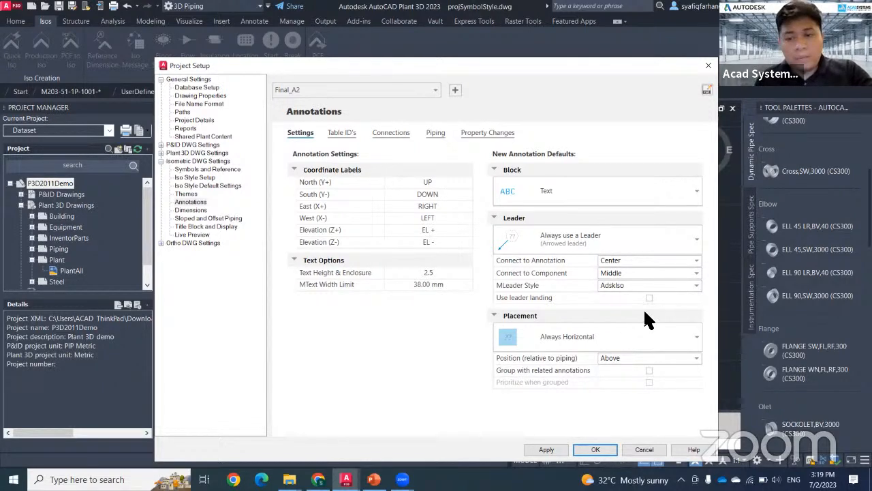
Step: View the connection annotation settings for open and closed pipe ends, and the piping annotation settings
left_click(403, 135)
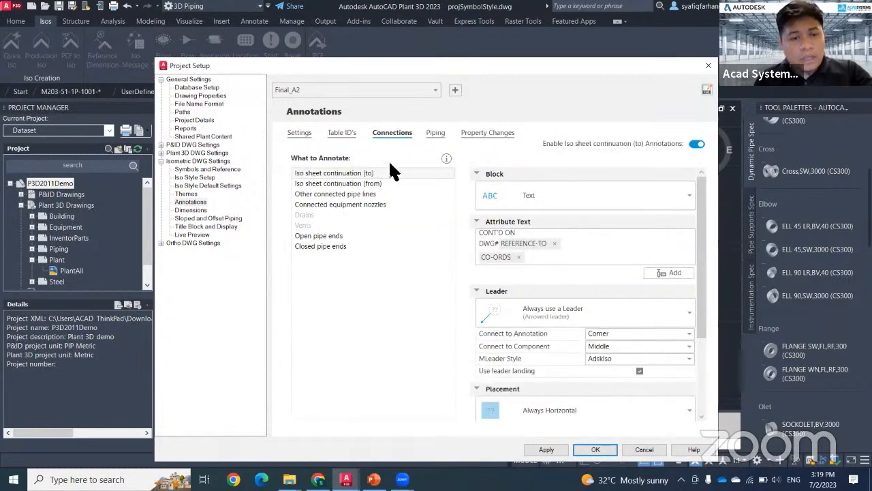
left_click(344, 236)
left_click(343, 245)
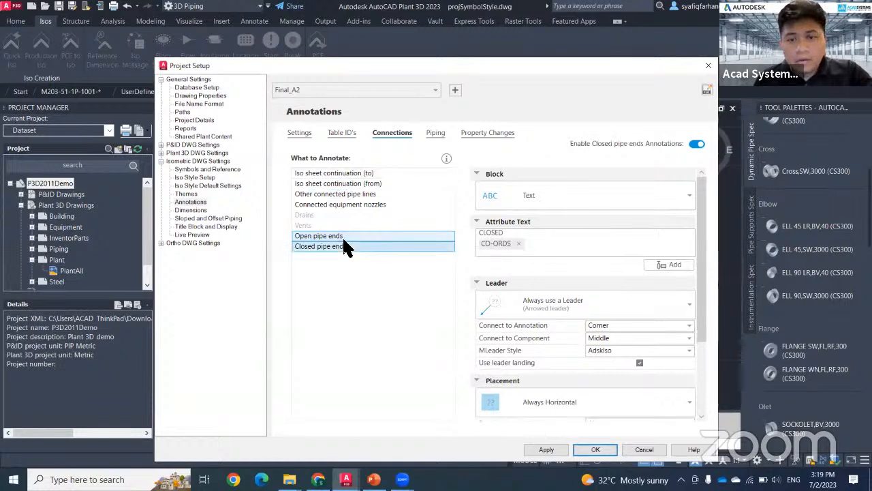
left_click(343, 238)
left_click(438, 135)
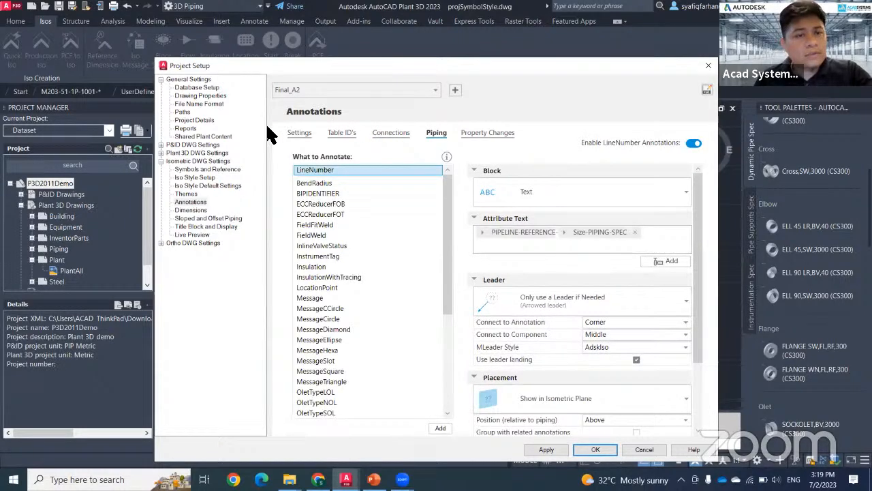
Step: In the Dimensions settings, try Do not Dimension Gaskets and Dimension Gaskets, and return gasket dimensioning to Include in Component
left_click(191, 211)
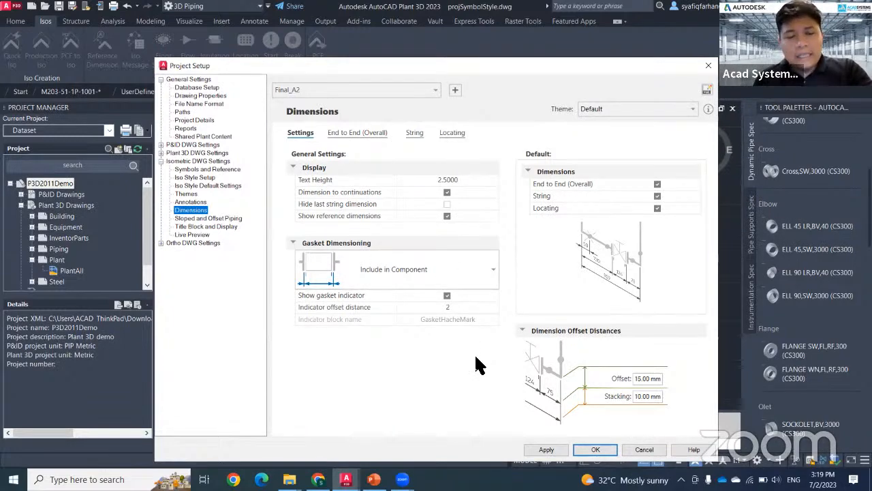
left_click(464, 279)
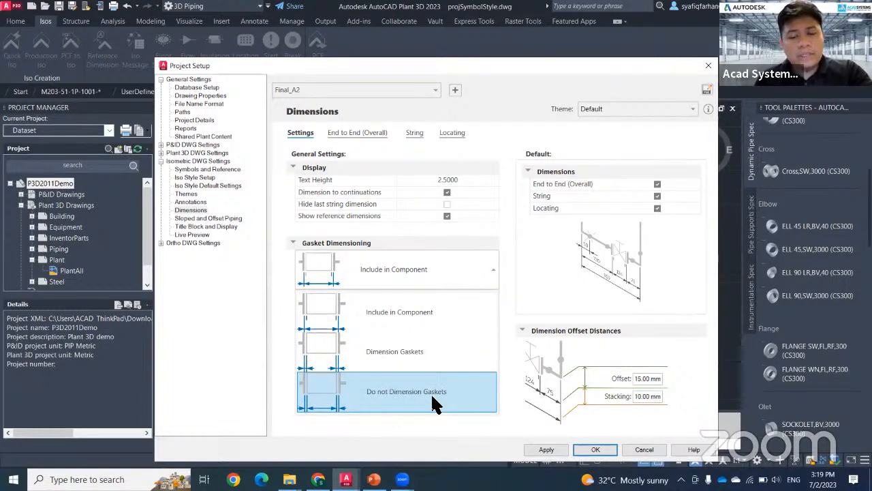
left_click(435, 401)
left_click(448, 280)
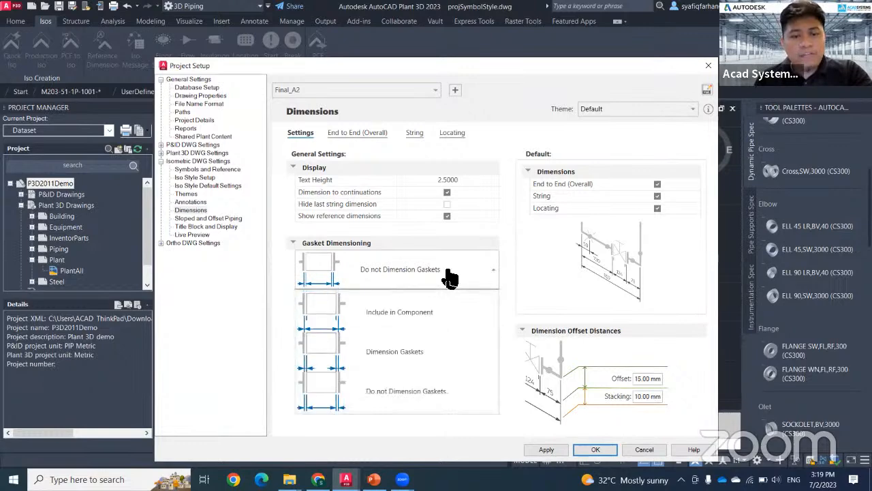
left_click(430, 355)
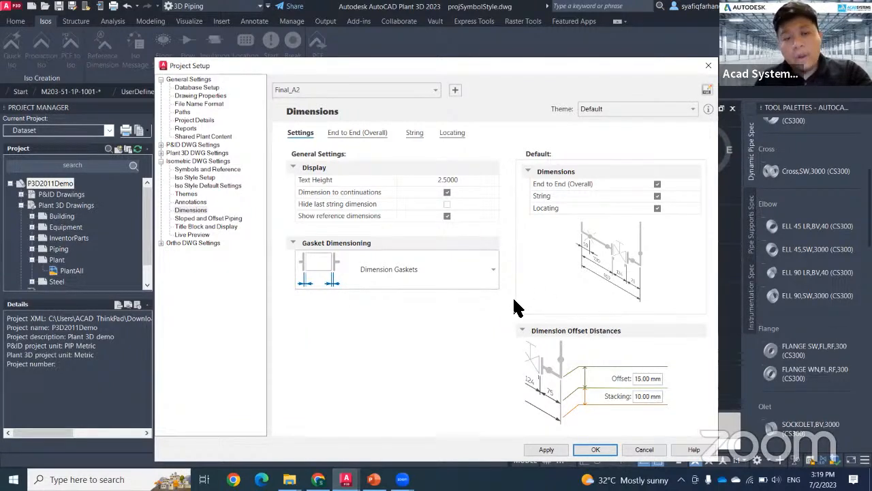
left_click(462, 282)
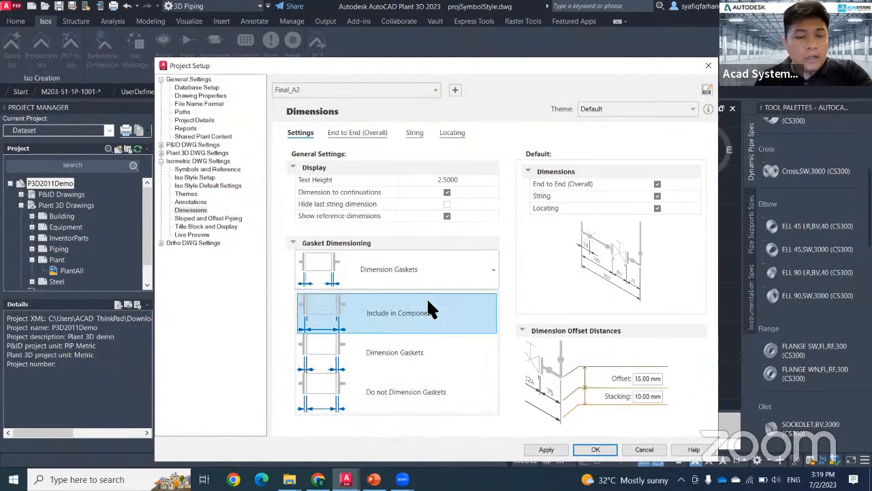
left_click(430, 315)
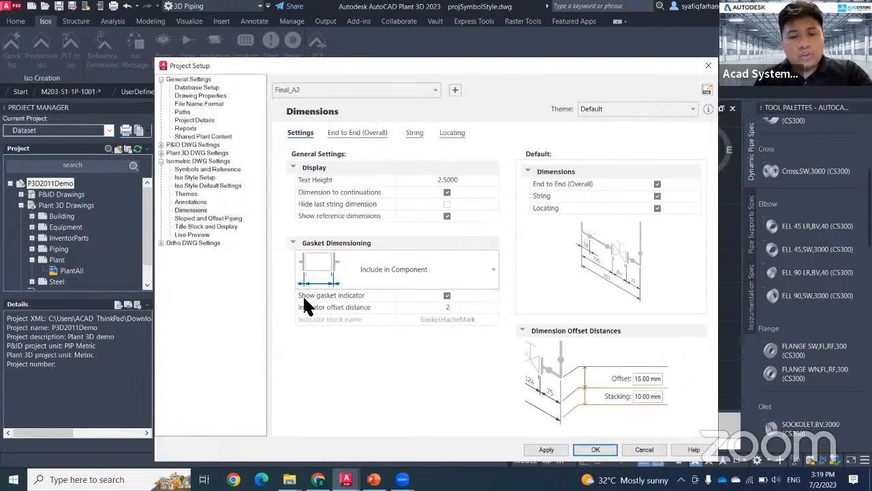
left_click(448, 297)
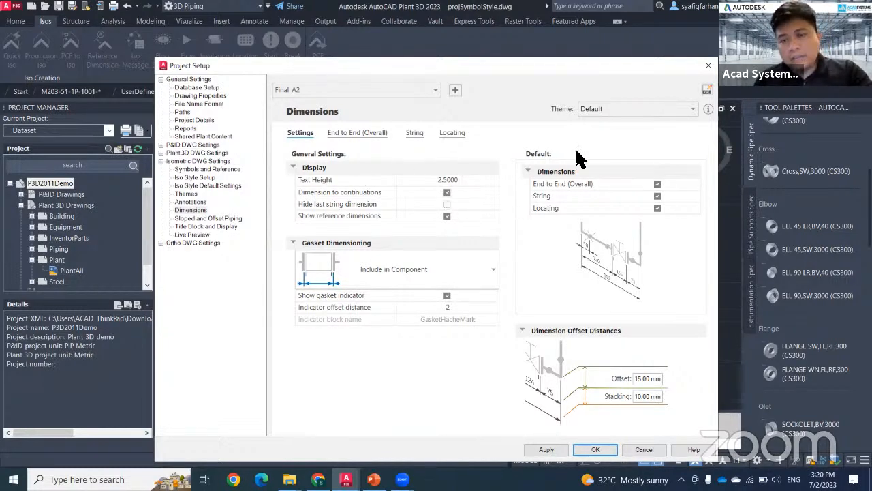
Step: Examine the available dimension themes, keeping Default, and try switching its String dimensions off and on again
left_click(678, 116)
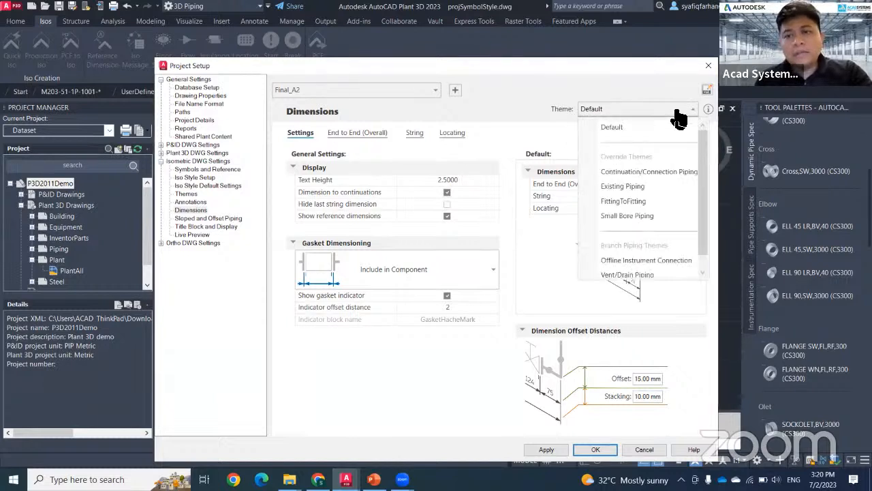
left_click(536, 134)
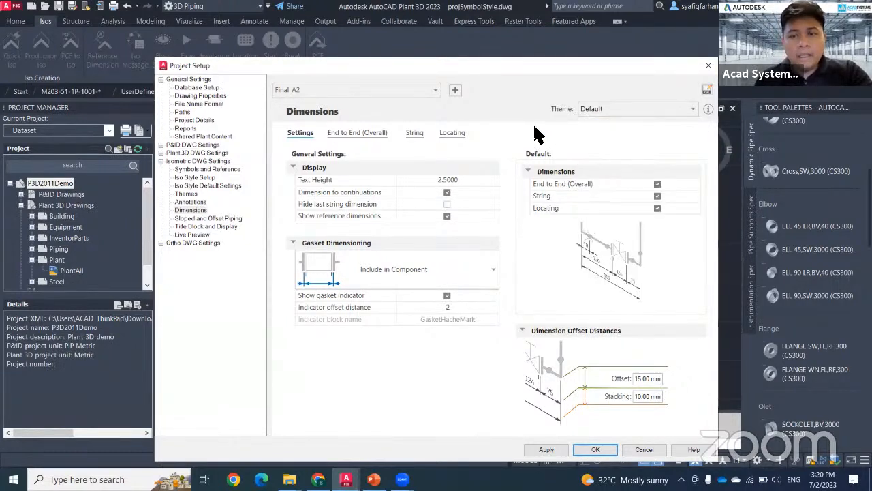
left_click(658, 196)
left_click(658, 197)
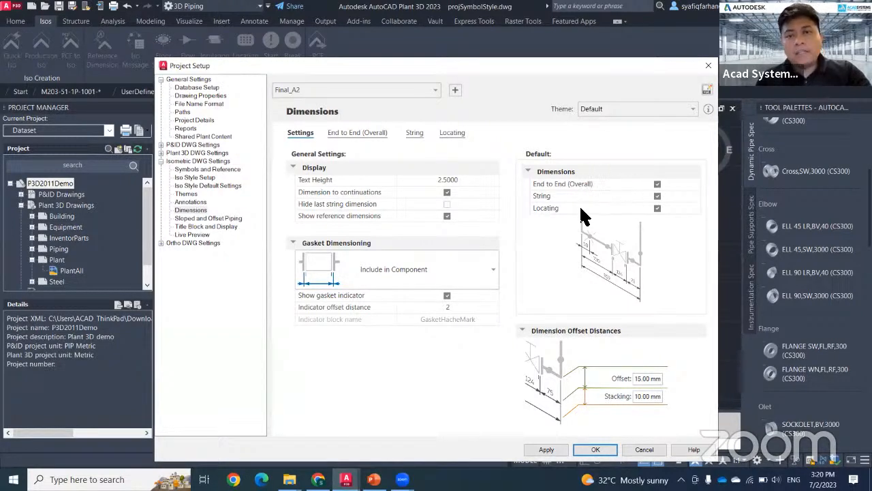
Step: In the End to End (Overall) dimension settings, try the Center endpoint for the Reducer anchor and return it to Off
left_click(348, 132)
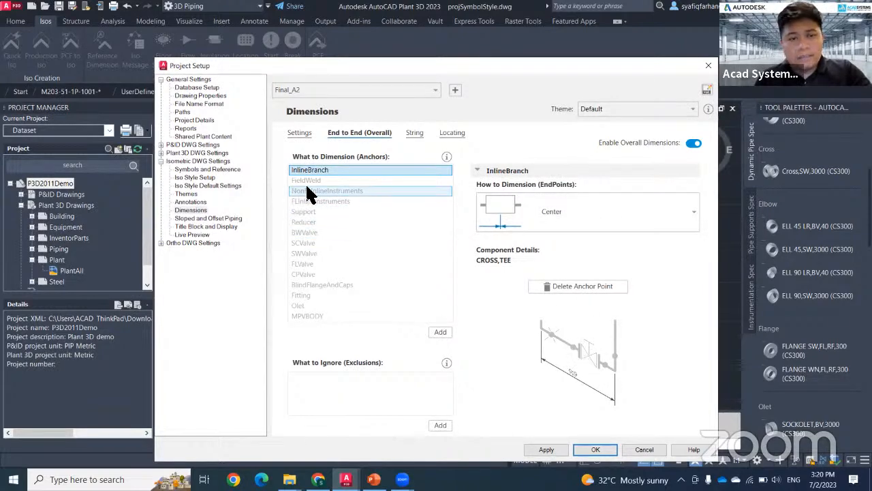
left_click(312, 225)
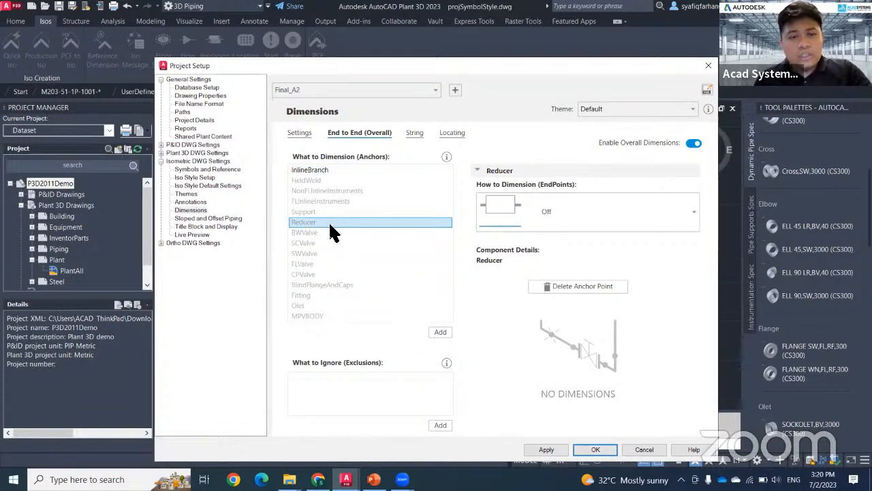
left_click(584, 216)
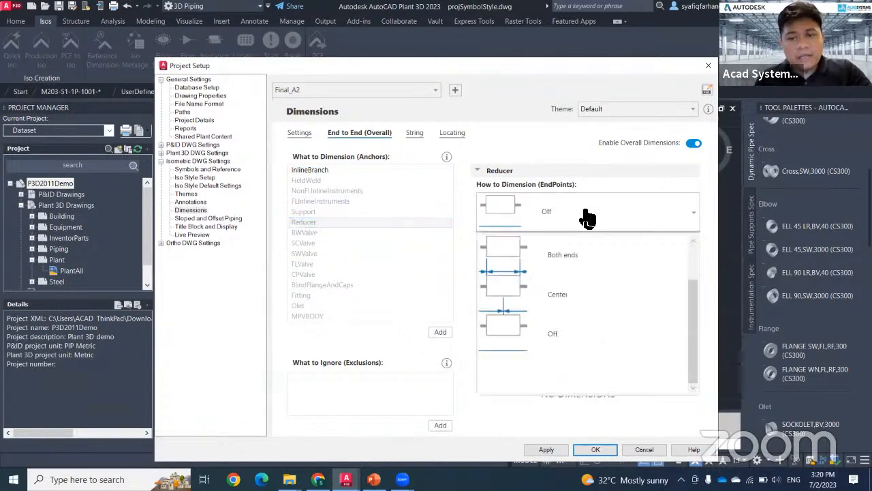
left_click(616, 309)
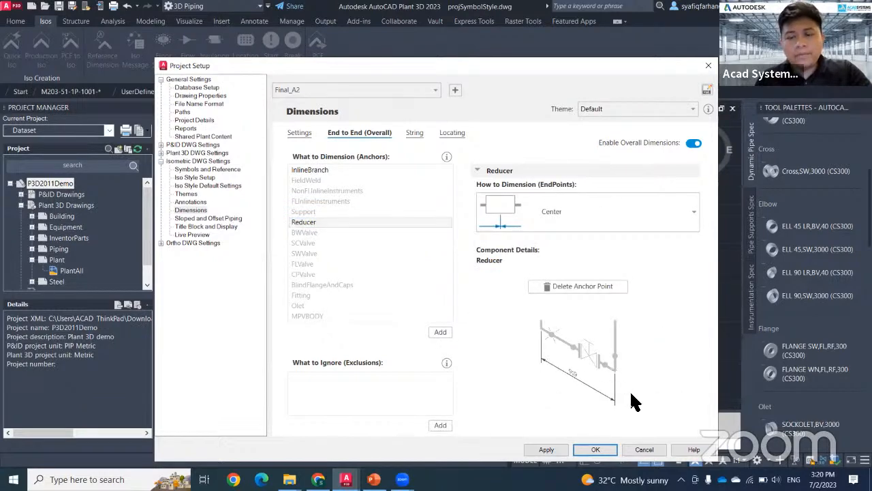
left_click(570, 218)
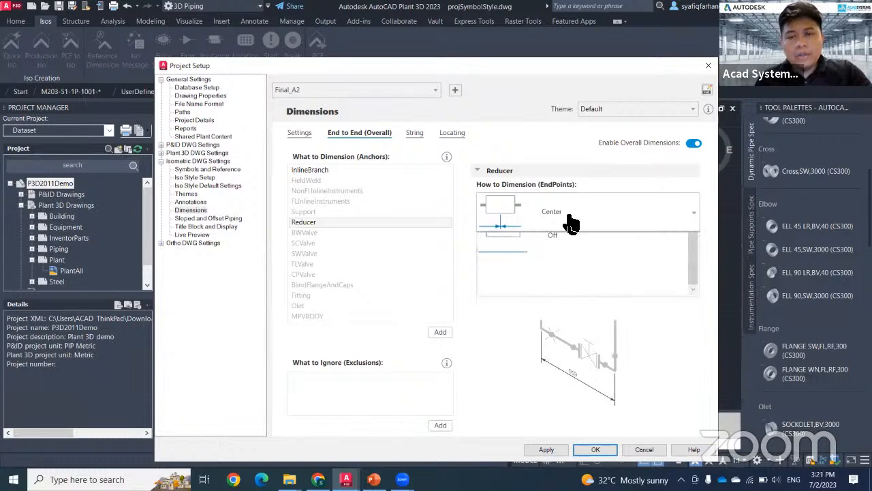
left_click(553, 341)
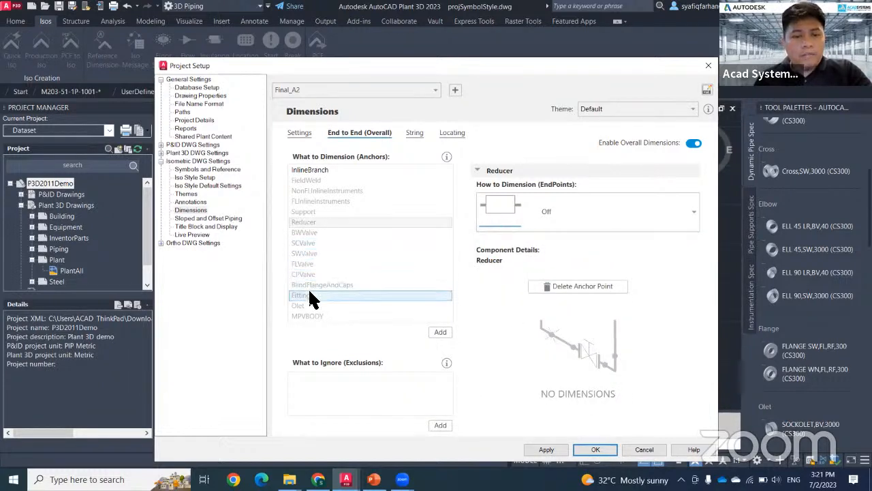
Step: Set the InlineBranch anchor's overall dimension endpoints to Both ends and open the String dimension settings
left_click(312, 171)
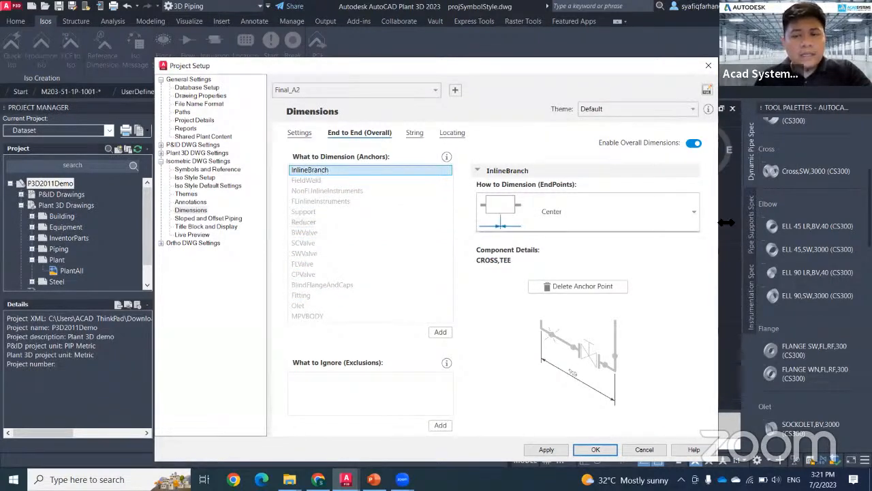
left_click(677, 217)
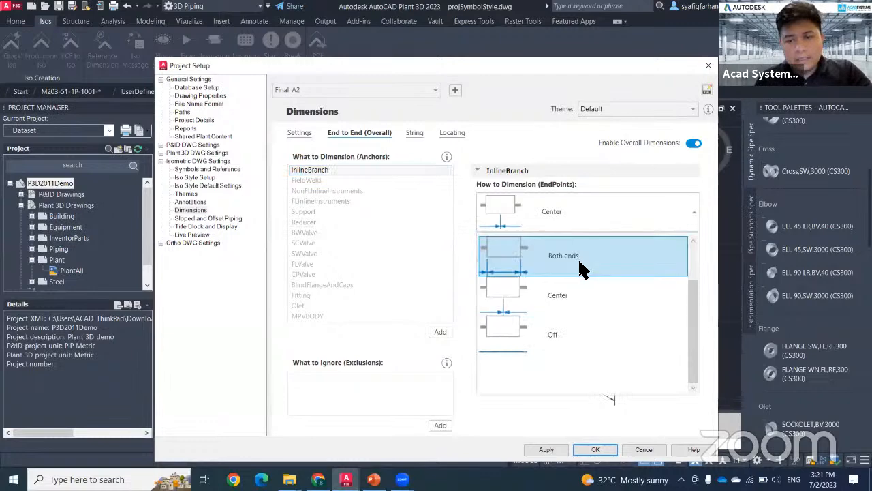
left_click(581, 262)
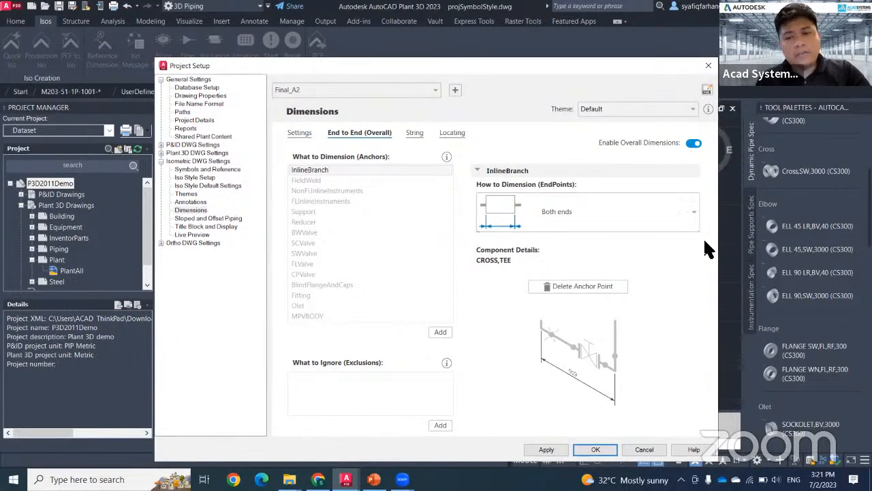
left_click(413, 134)
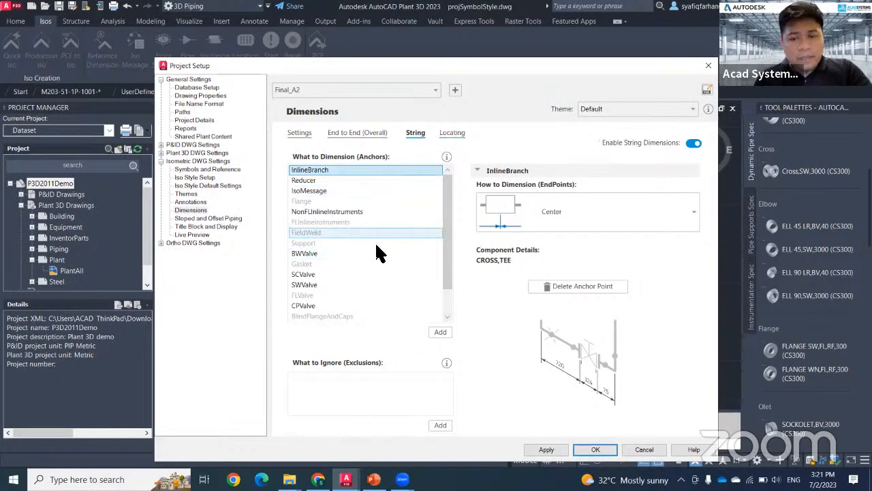
Step: Review the Reducer anchor's string dimension endpoints, the isometric themes, and the coordinate labels in the general annotation settings
left_click(309, 180)
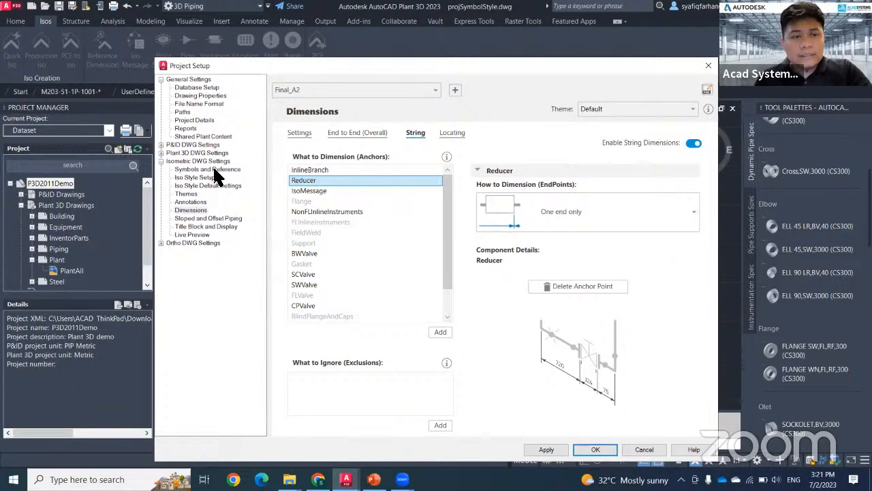
left_click(192, 194)
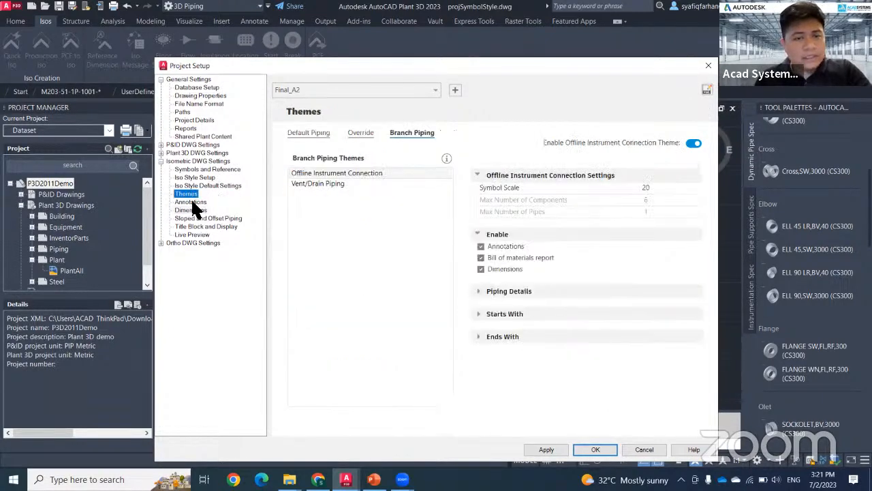
left_click(191, 202)
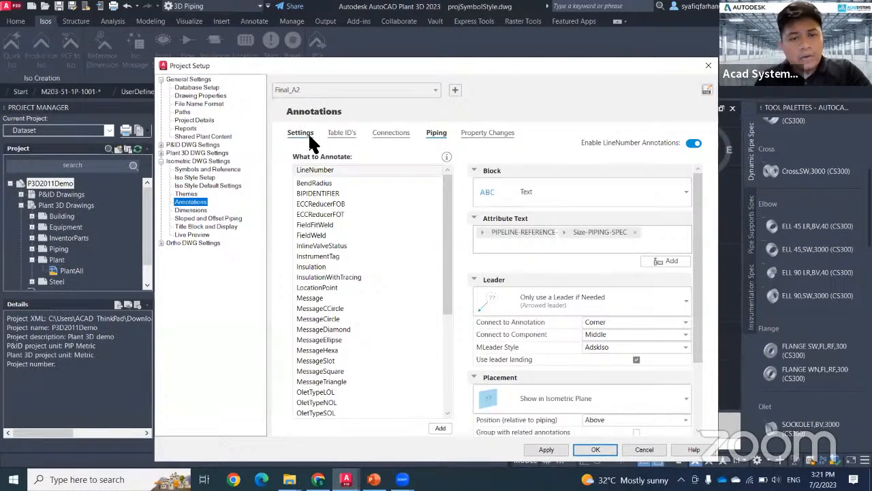
left_click(308, 135)
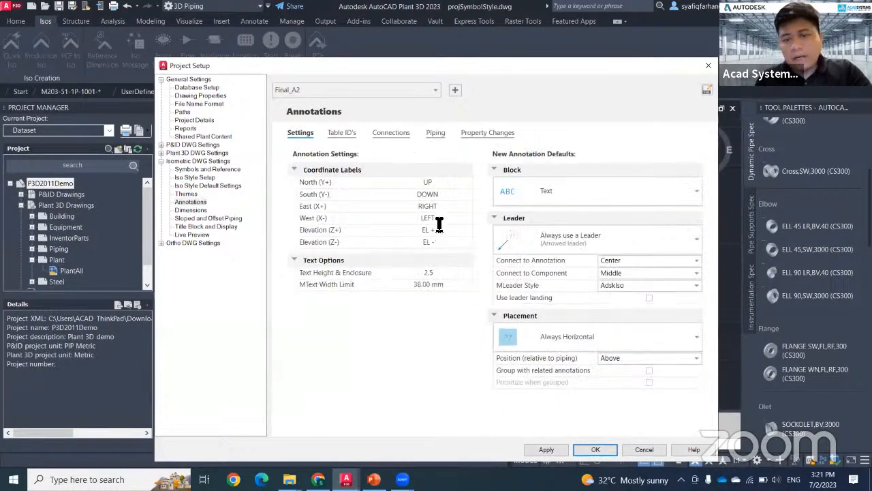
Step: Apply and accept the project setup changes and return to the plant model drawing
left_click(593, 451)
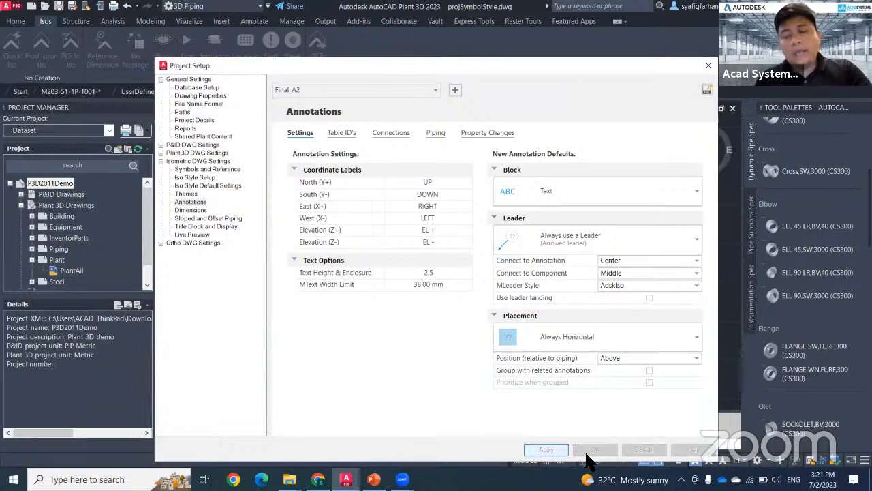
left_click(595, 450)
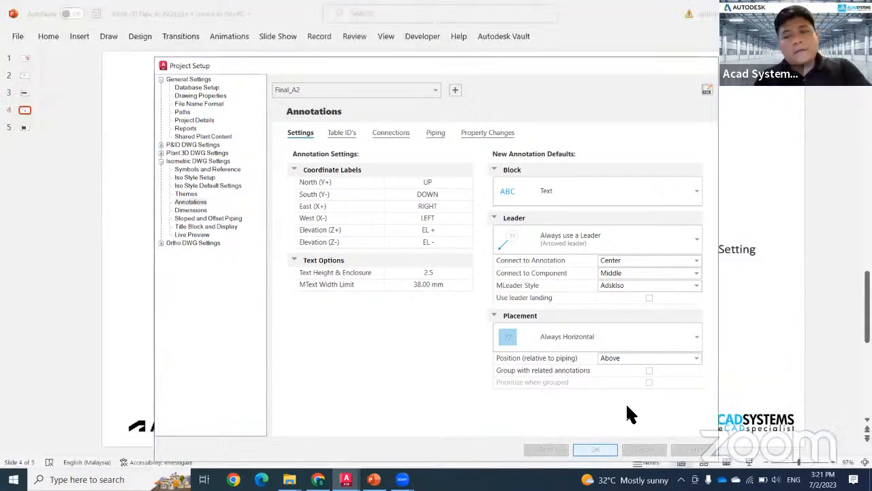
key("alt+Tab")
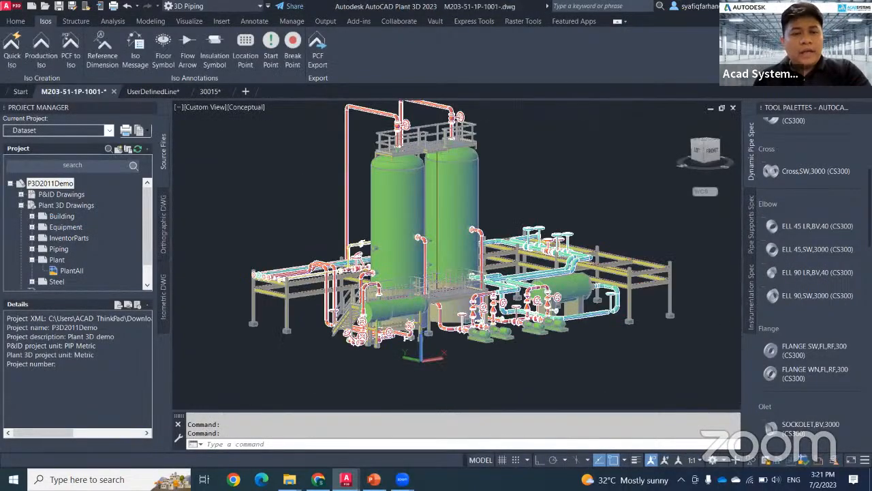
Step: Create a production isometric of line 30015 in style Final_A2, including a look through the advanced iso creation options
middle_click_drag(318, 316, 340, 332)
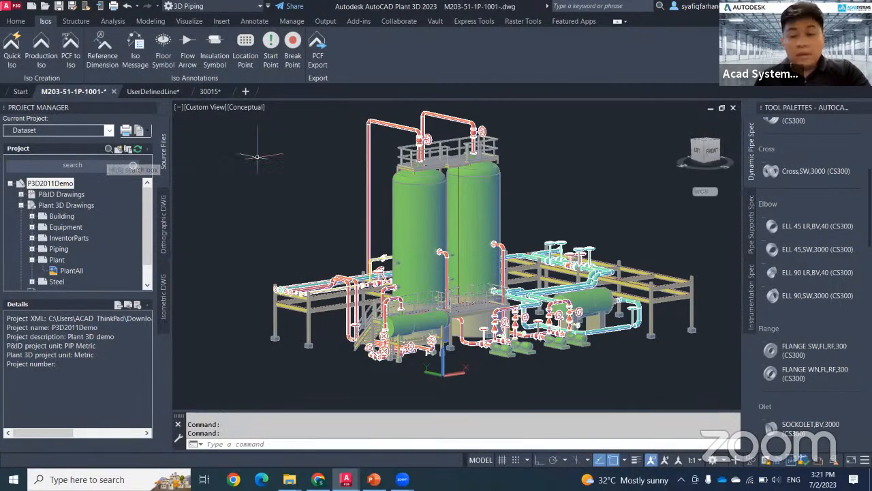
left_click(40, 62)
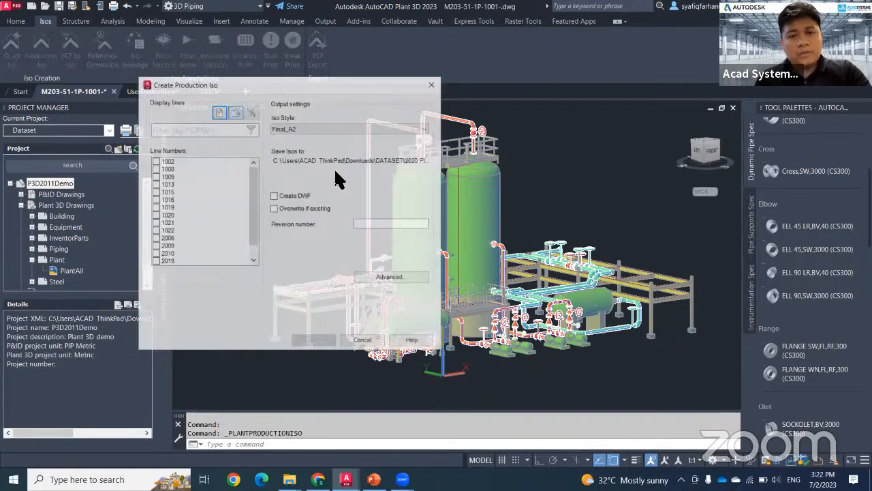
scroll(257, 231, "down", 1)
left_click(156, 261)
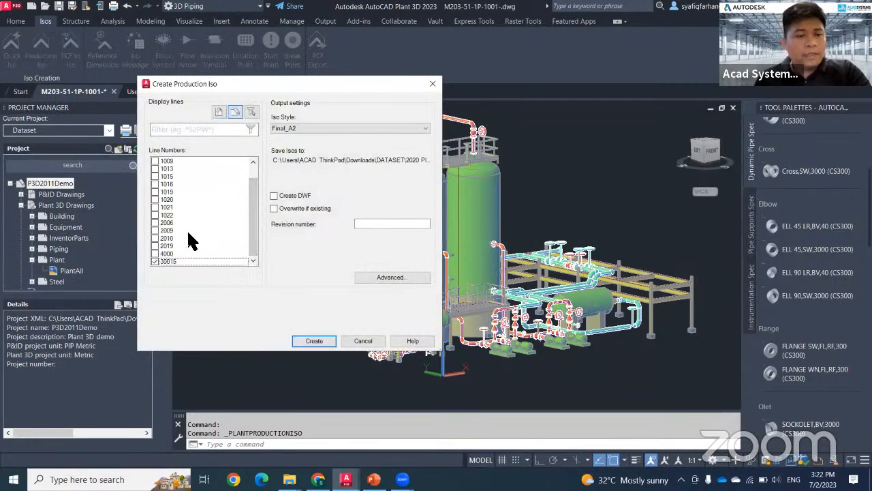
left_click(386, 279)
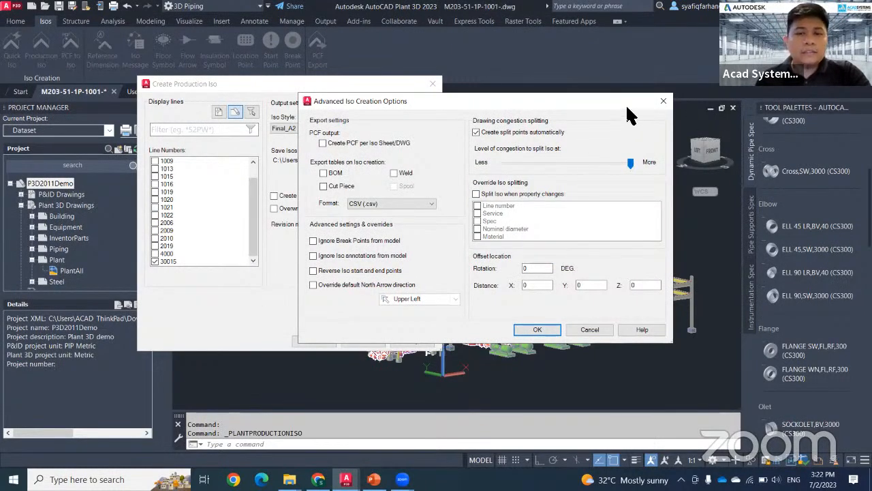
left_click_drag(627, 107, 706, 107)
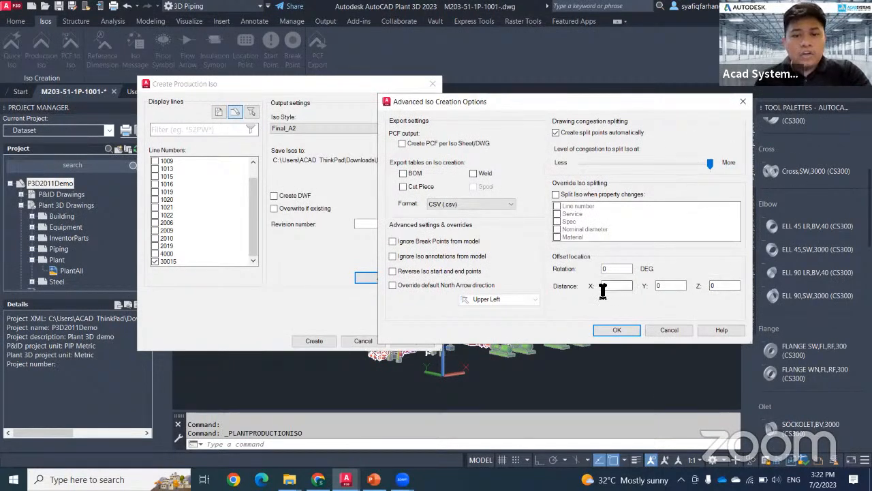
left_click(682, 330)
left_click(310, 341)
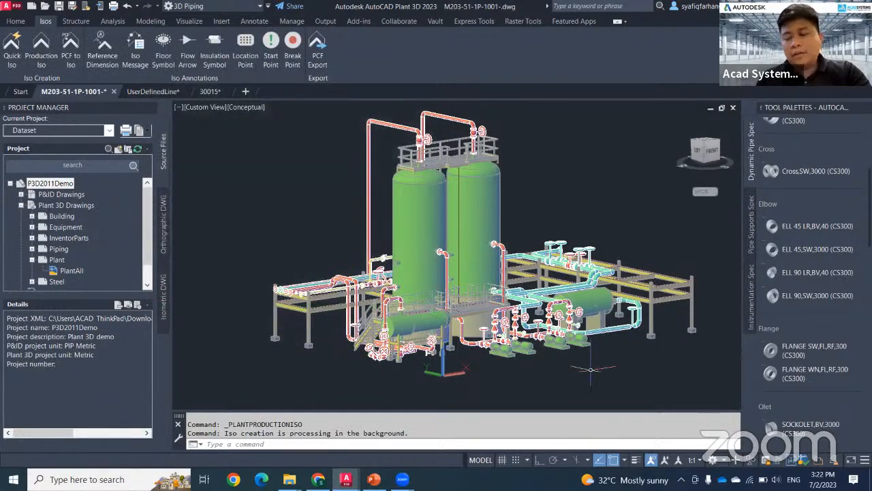
Step: Examine the coordinate labels in the continuation notes along the pipe on the existing isometric 30015
left_click(210, 91)
scroll(278, 231, "down", 6)
middle_click_drag(277, 232, 481, 372)
middle_click_drag(244, 251, 416, 353)
scroll(347, 276, "up", 6)
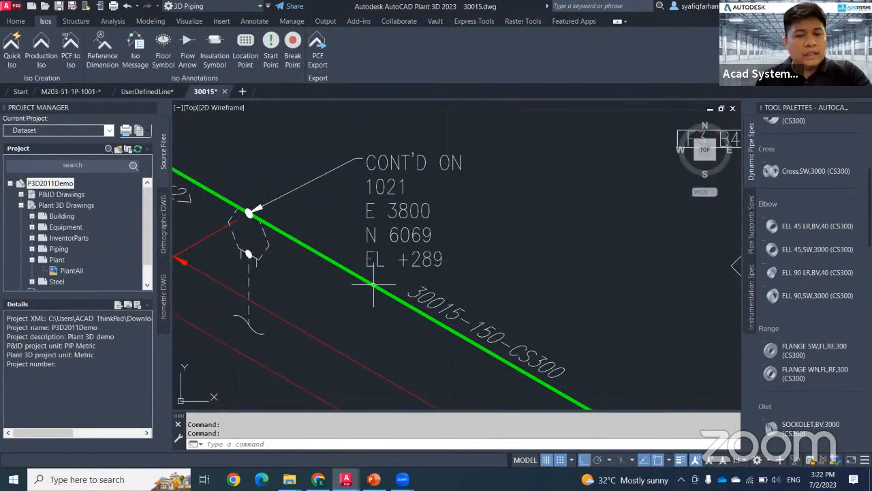
scroll(348, 276, "down", 4)
middle_click_drag(231, 196, 417, 325)
mouse_move(392, 113)
middle_mouse_down()
mouse_move(385, 185)
mouse_move(350, 295)
middle_mouse_up()
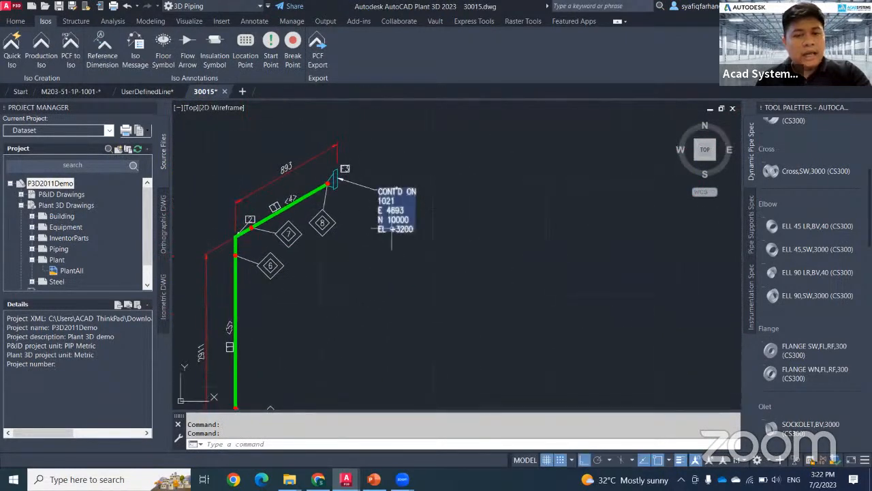
mouse_move(341, 185)
middle_mouse_down()
mouse_move(298, 165)
mouse_move(458, 261)
middle_mouse_up()
scroll(455, 260, "down", 6)
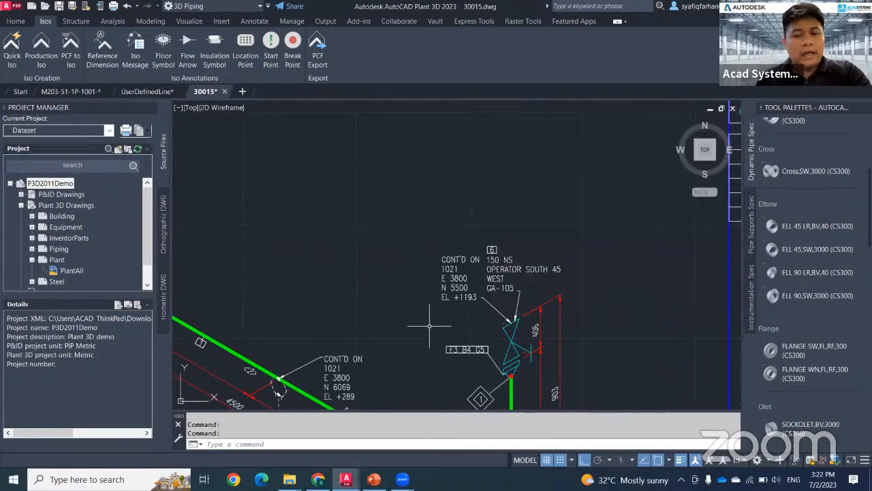
scroll(403, 182, "up", 5)
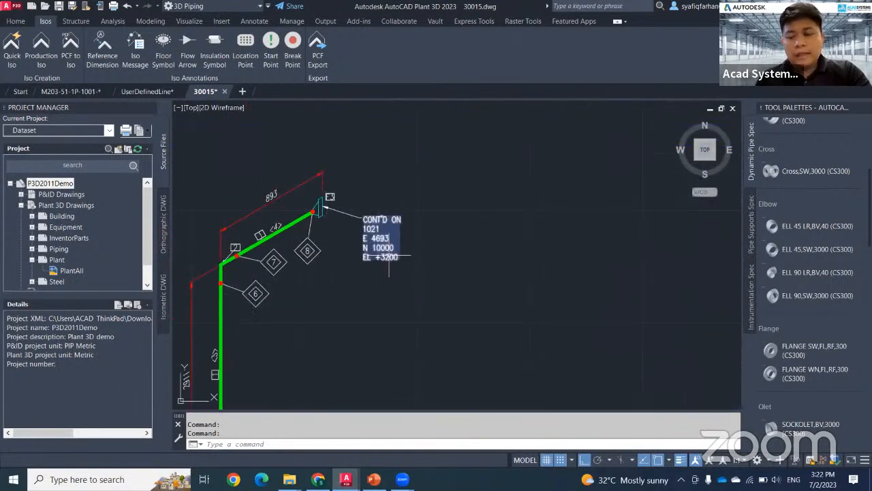
mouse_move(394, 264)
middle_mouse_down()
mouse_move(337, 202)
mouse_move(327, 178)
middle_mouse_up()
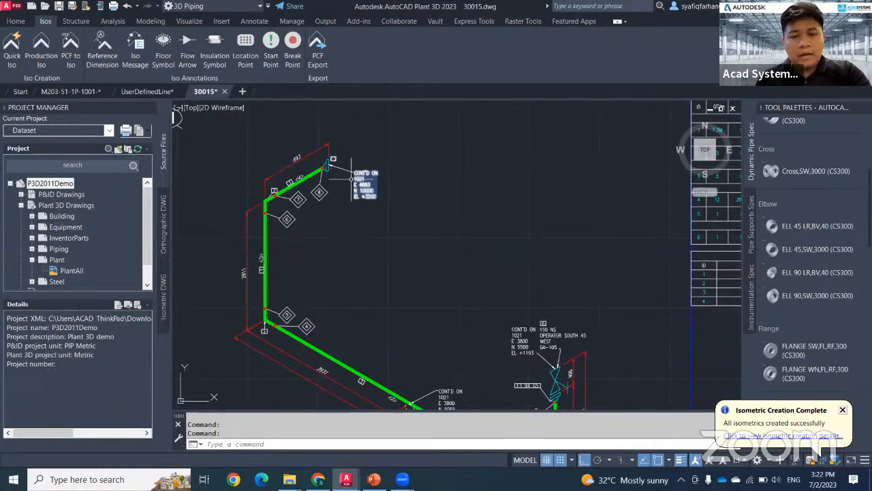
Step: Open the new isometric 30015 (2) from the creation details and examine the coordinate labels in its continuation note
left_click(802, 436)
left_click(413, 341)
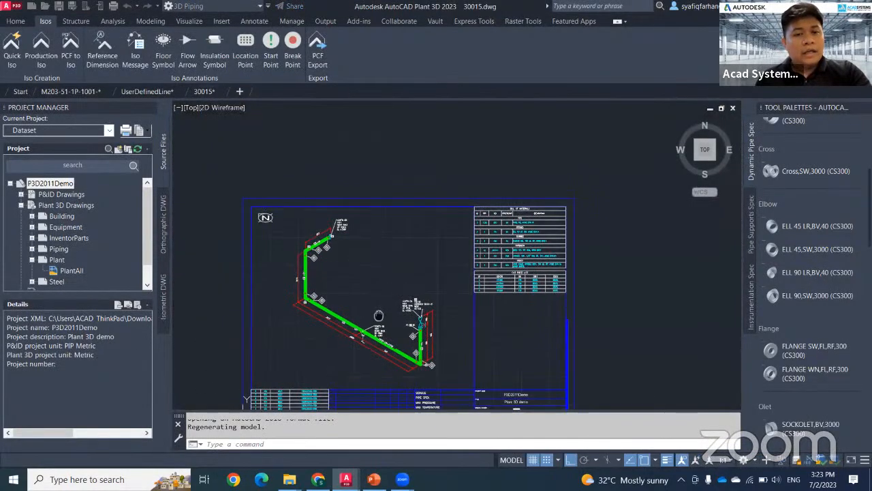
scroll(336, 232, "up", 8)
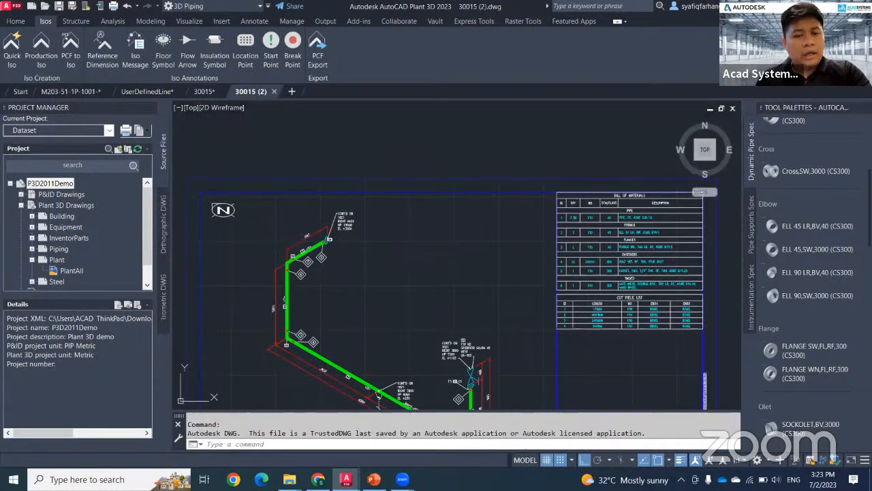
middle_click_drag(350, 242, 343, 293)
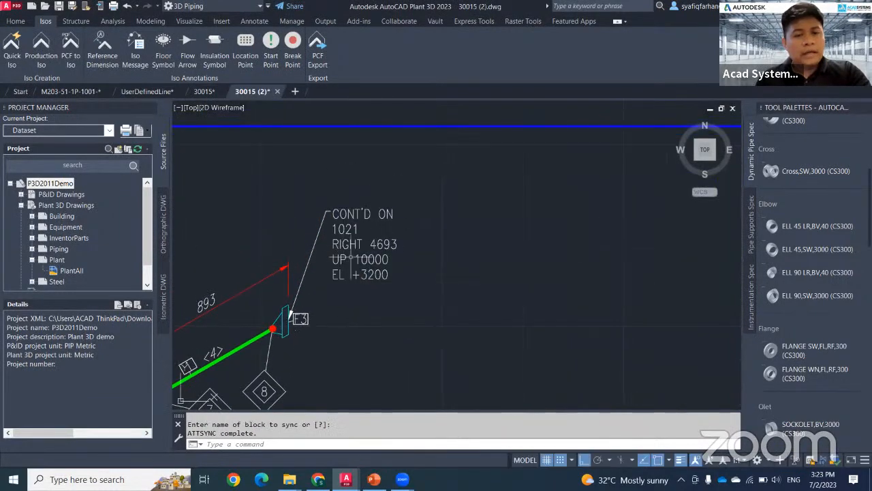
scroll(437, 299, "down", 7)
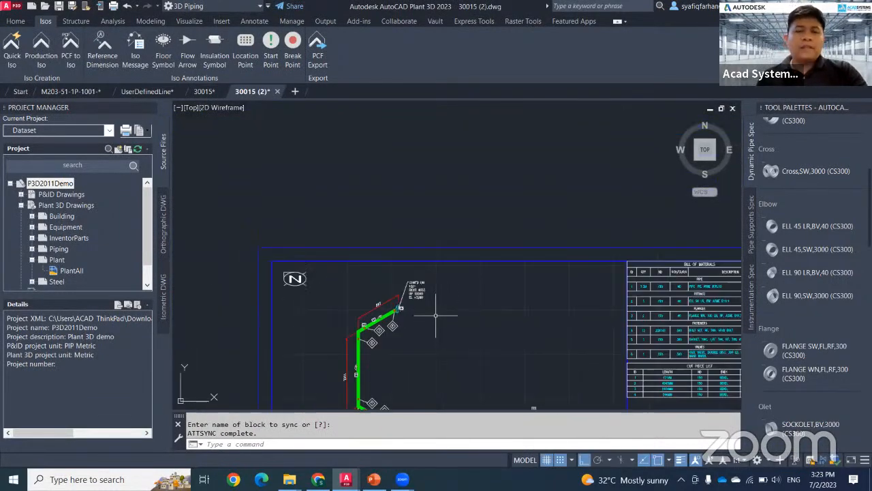
middle_click_drag(414, 315, 409, 304)
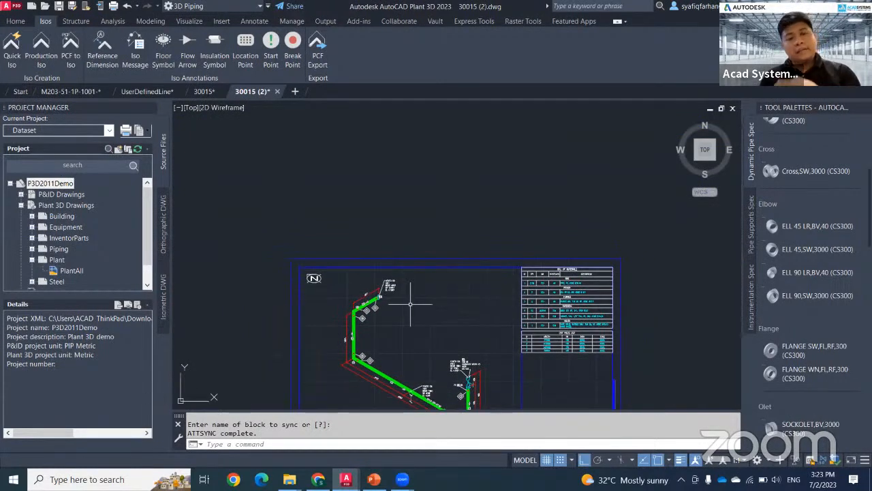
middle_click_drag(412, 304, 371, 279)
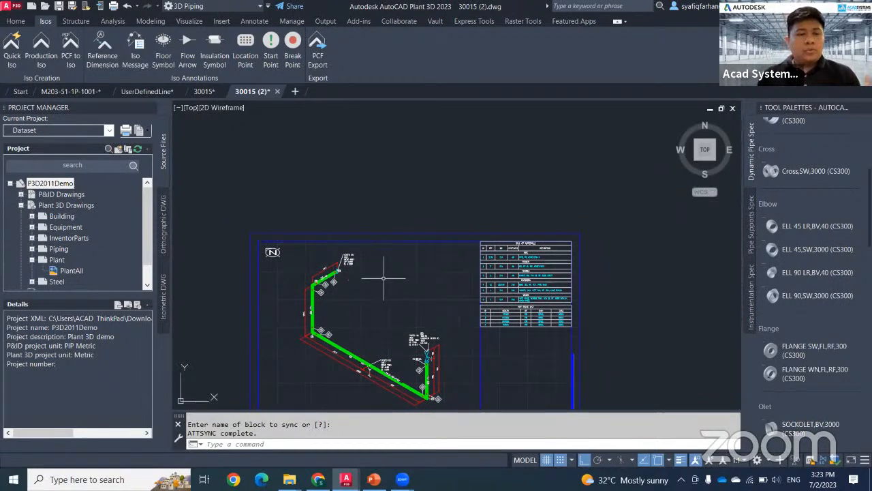
Step: Return to plant model M203-51-1P-1001 and inspect the flange where the red pipe meets the vertical tank's nozzle and its surrounding steelwork
left_click(82, 93)
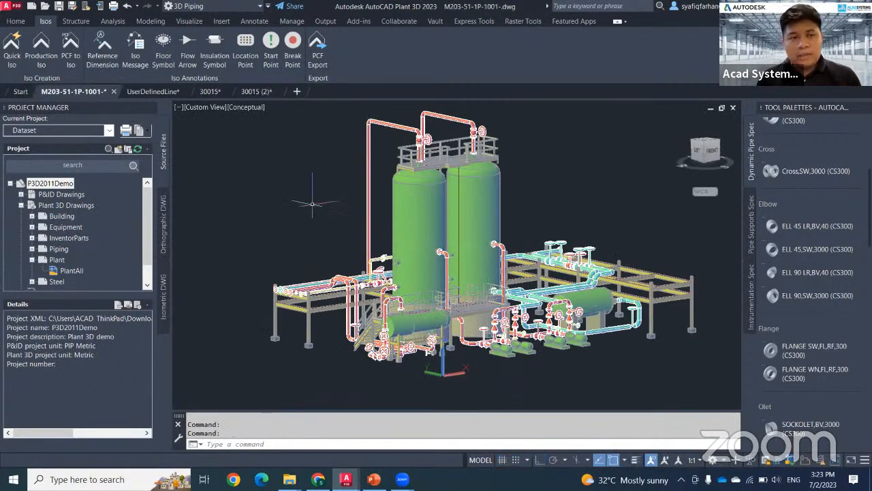
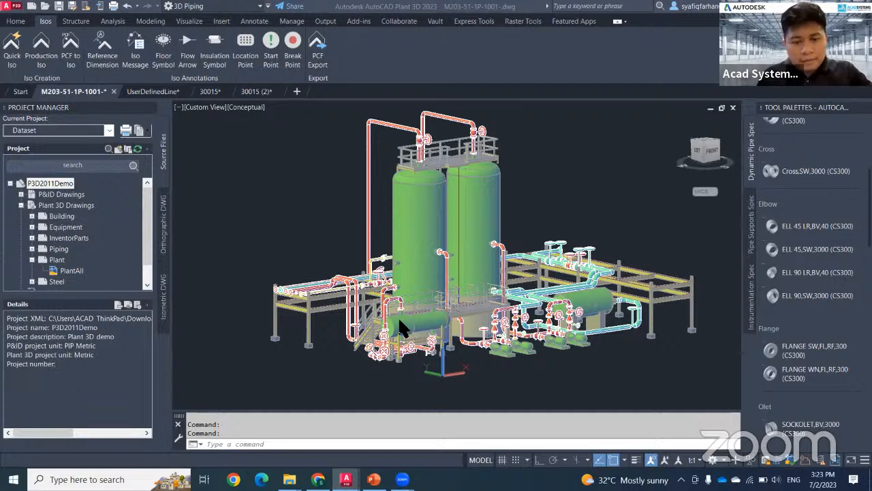
scroll(403, 330, "up", 5)
middle_click_drag(350, 275, 254, 166)
middle_click_drag(358, 329, 320, 212, "shift")
scroll(409, 184, "up", 10)
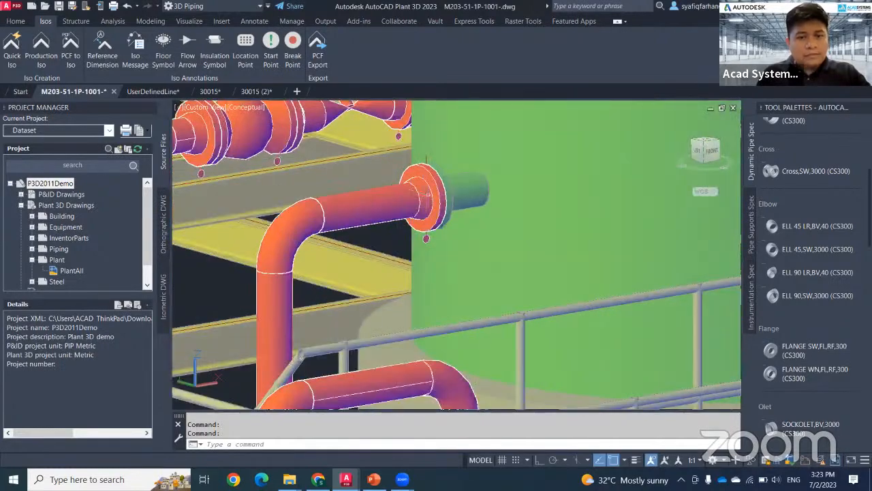
left_click(426, 196)
scroll(421, 256, "down", 5)
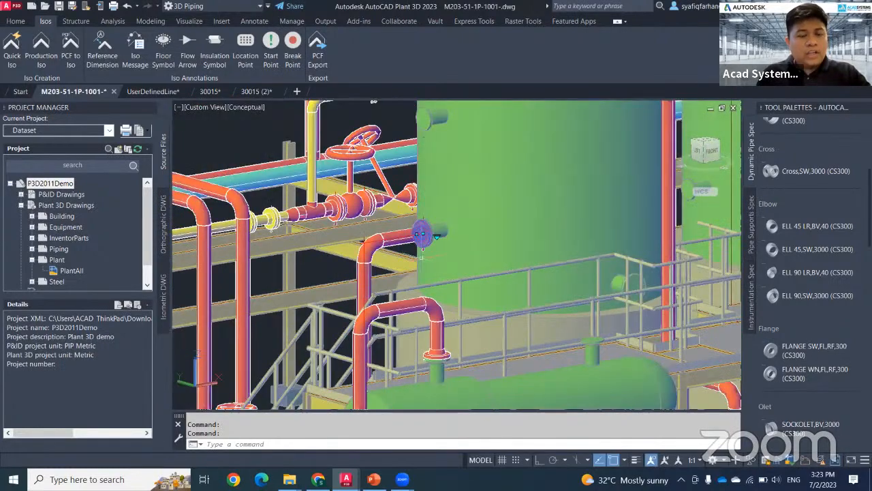
middle_click_drag(421, 260, 497, 158)
middle_click_drag(421, 285, 475, 188, "shift")
scroll(458, 259, "down", 4)
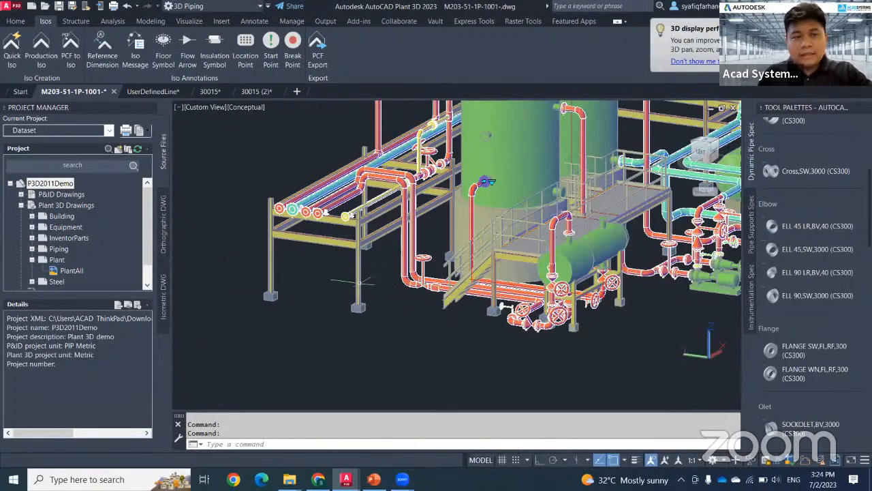
key("Escape")
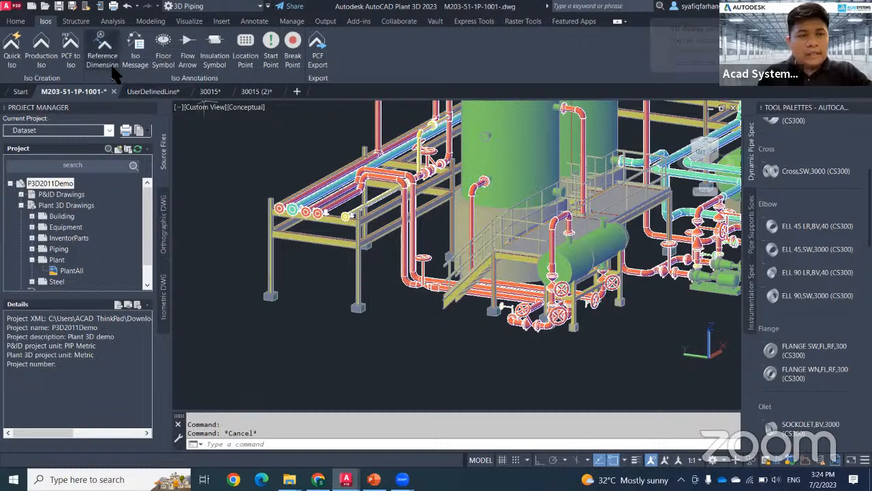
Step: Add an iso reference dimension from the red pipe at the vertical tank's nozzle to the base of the steel column
left_click(109, 63)
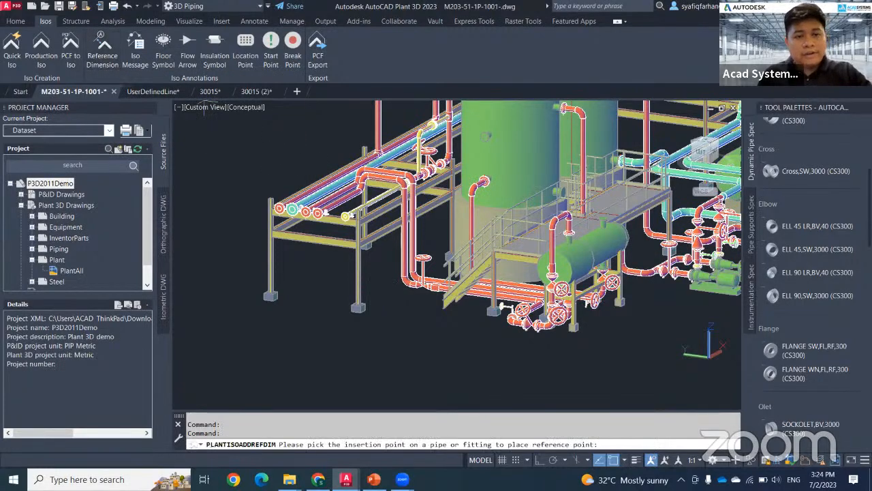
scroll(470, 190, "up", 2)
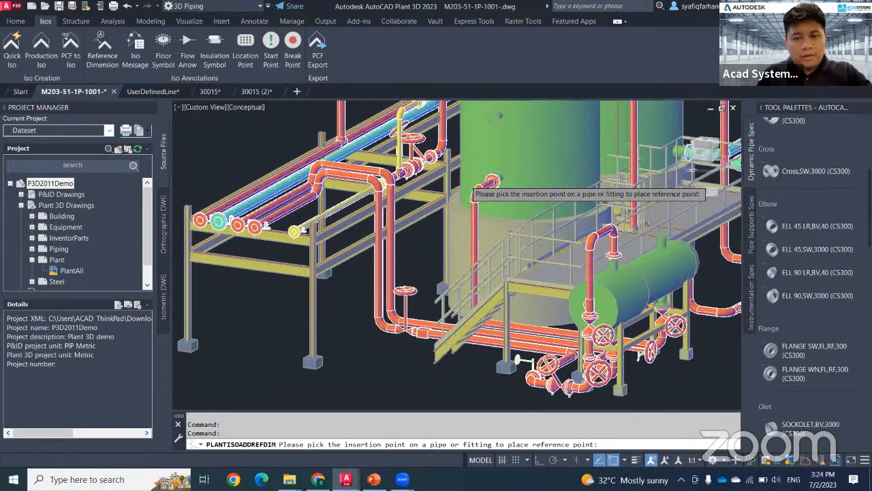
scroll(471, 191, "up", 6)
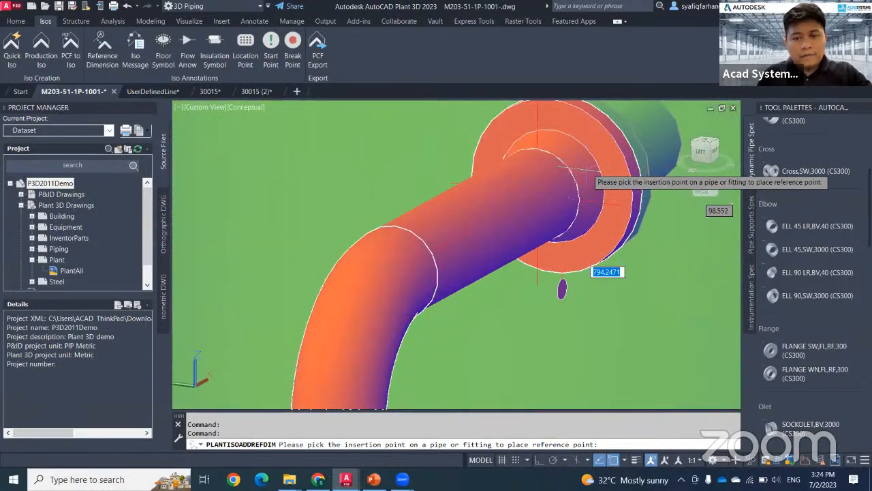
left_click(562, 180)
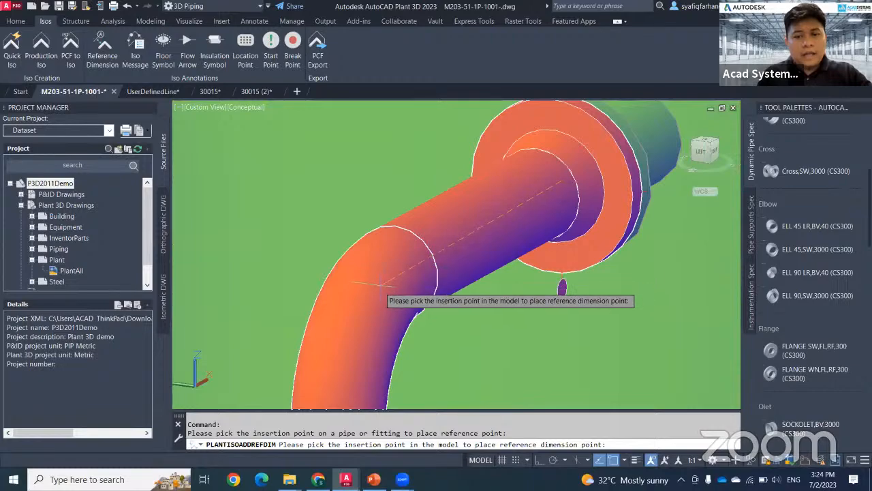
scroll(371, 300, "down", 6)
scroll(355, 315, "up", 8)
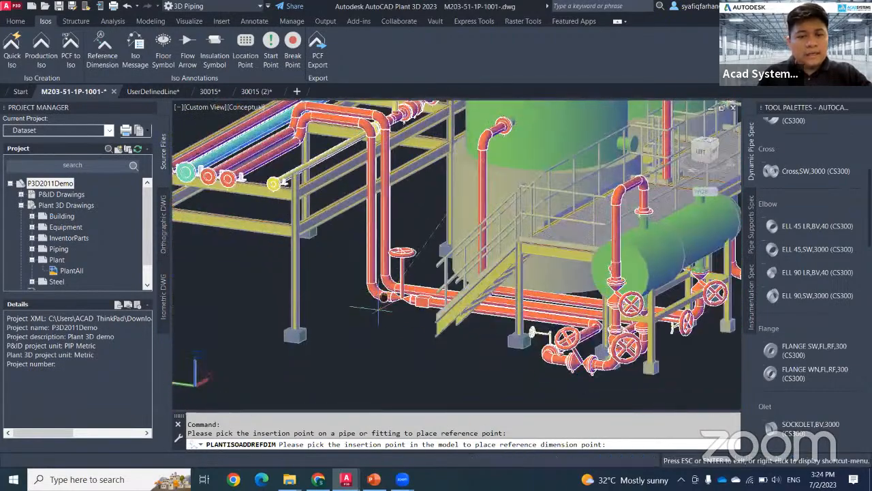
scroll(289, 332, "up", 5)
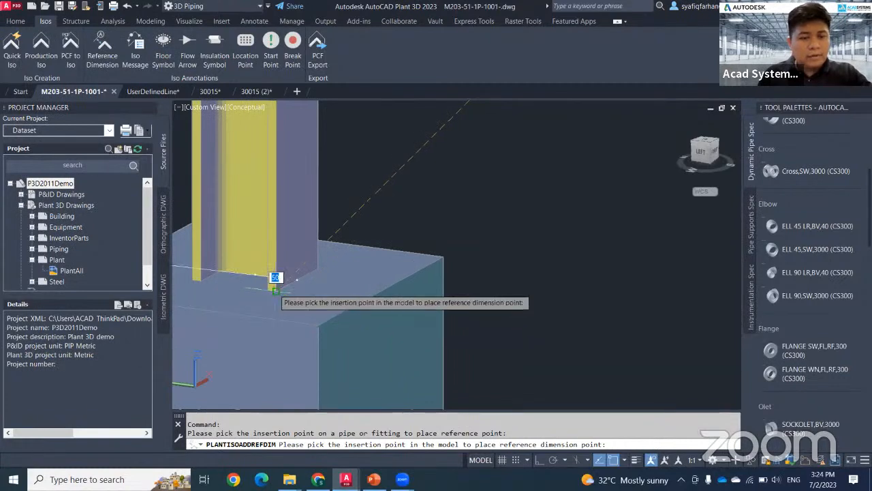
left_click(276, 291)
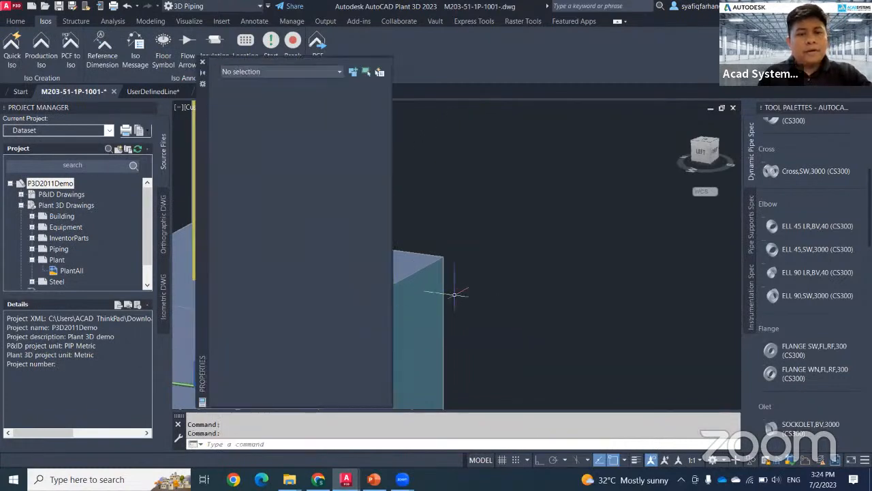
Step: Examine the iso reference dimension running between the tank nozzle pipe and the steelwork, and close its properties
scroll(452, 294, "down", 5)
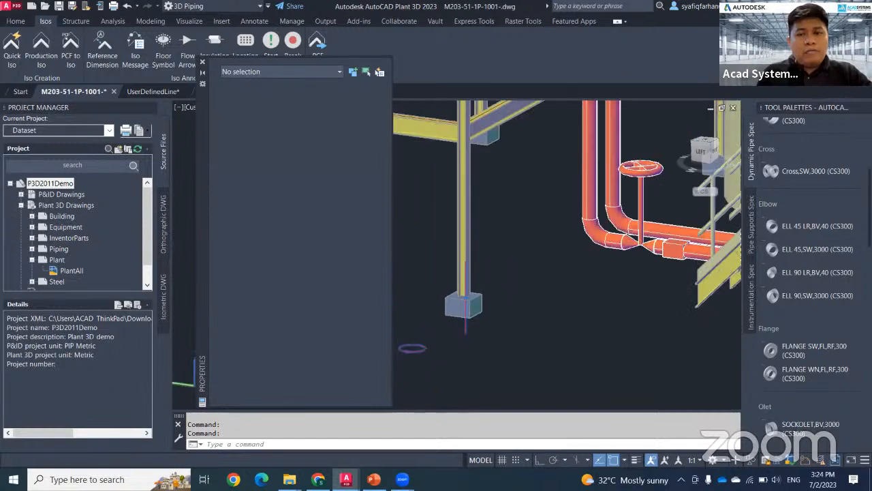
middle_click_drag(613, 157, 465, 244)
left_click(469, 150)
key("Escape")
middle_click_drag(495, 292, 550, 266)
left_click(524, 123)
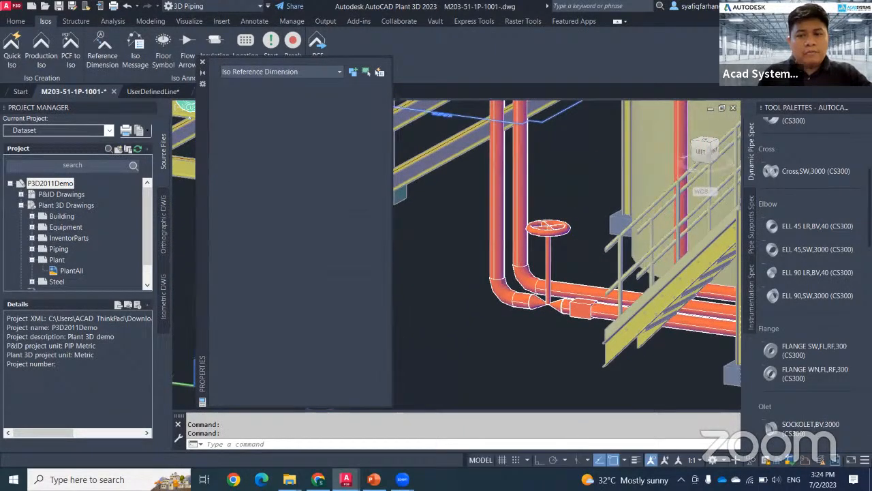
key("Escape")
middle_click_drag(578, 170, 473, 304)
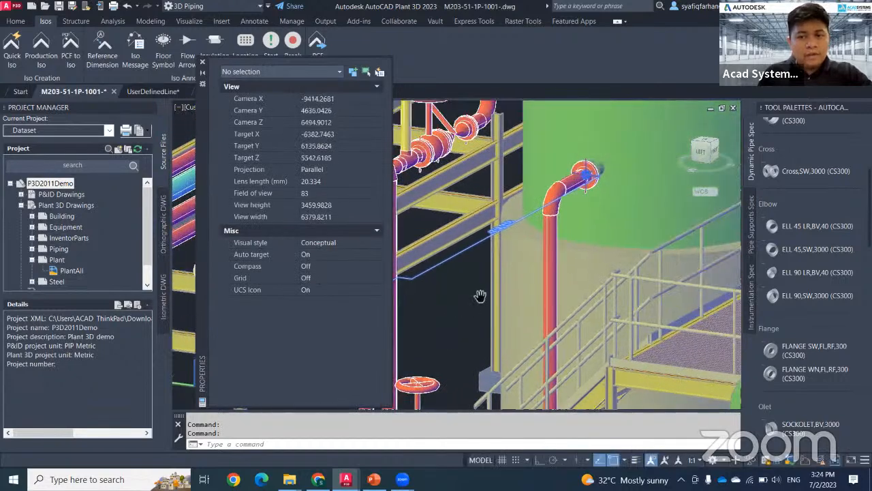
left_click(593, 180)
key("Escape")
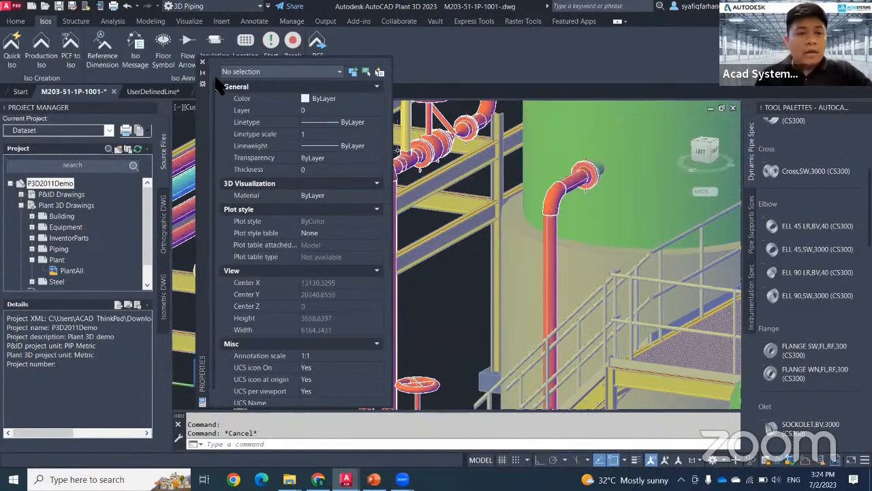
left_click(203, 63)
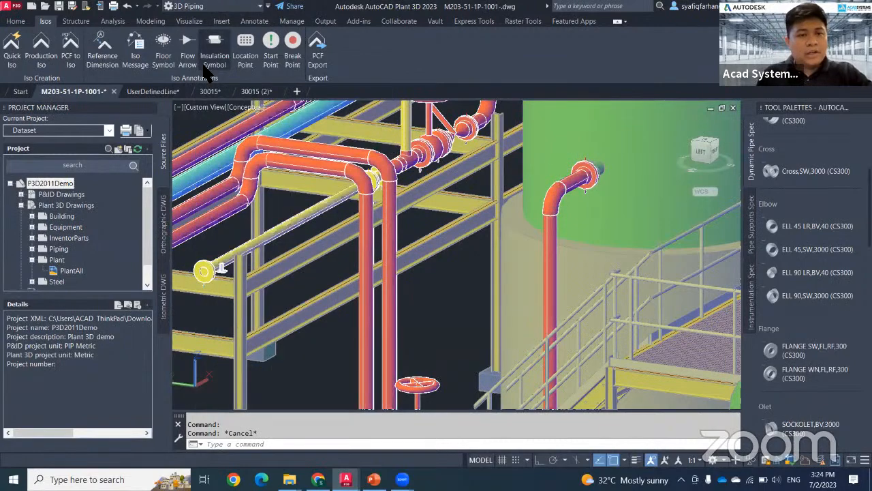
Step: Set the visual style to 2D Wireframe and inspect the reference dimension at the nozzle and the surrounding steel columns
left_click(246, 109)
left_click(269, 128)
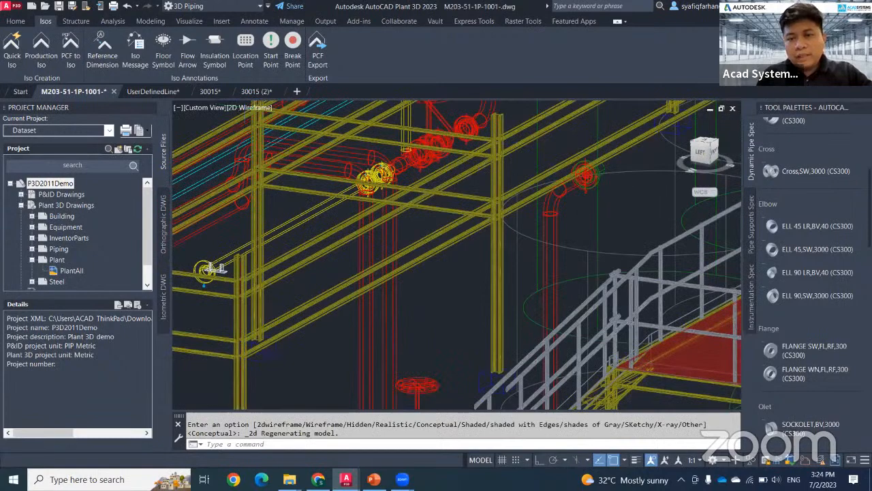
scroll(597, 180, "down", 3)
scroll(597, 180, "up", 5)
scroll(597, 179, "up", 5)
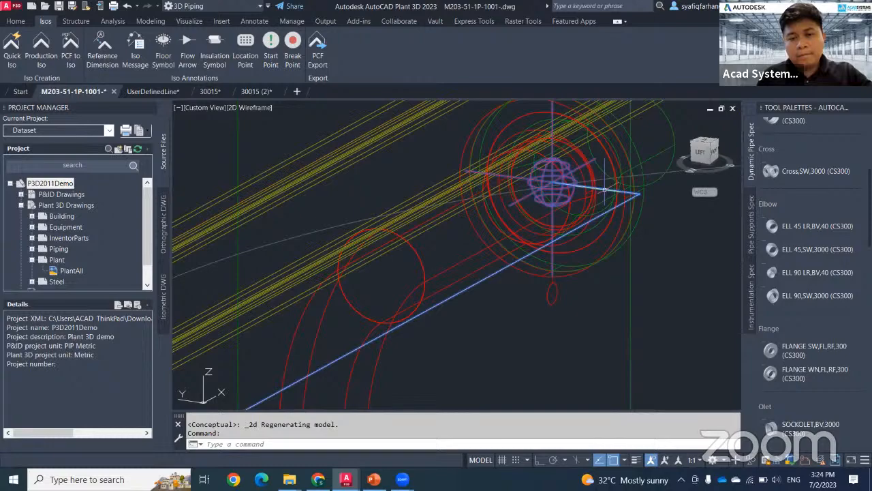
key("Escape")
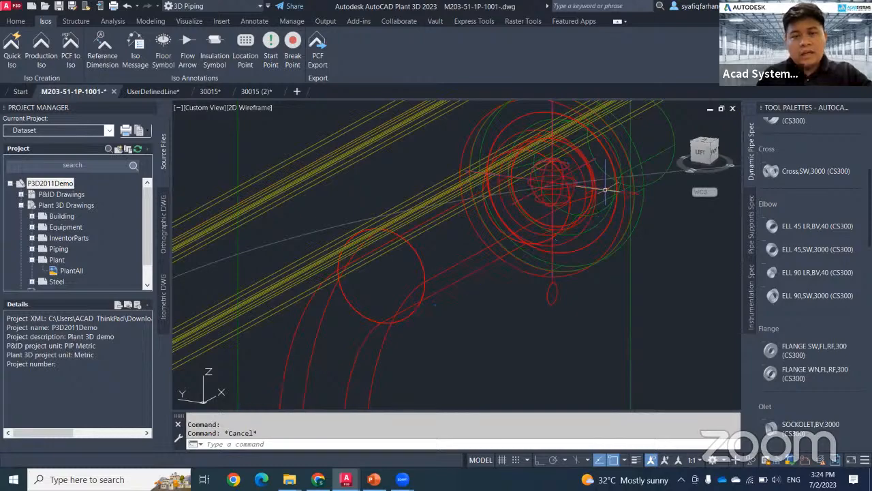
scroll(600, 204, "down", 6)
middle_click_drag(569, 263, 619, 158)
middle_click_drag(604, 194, 627, 149)
middle_click_drag(554, 218, 602, 137)
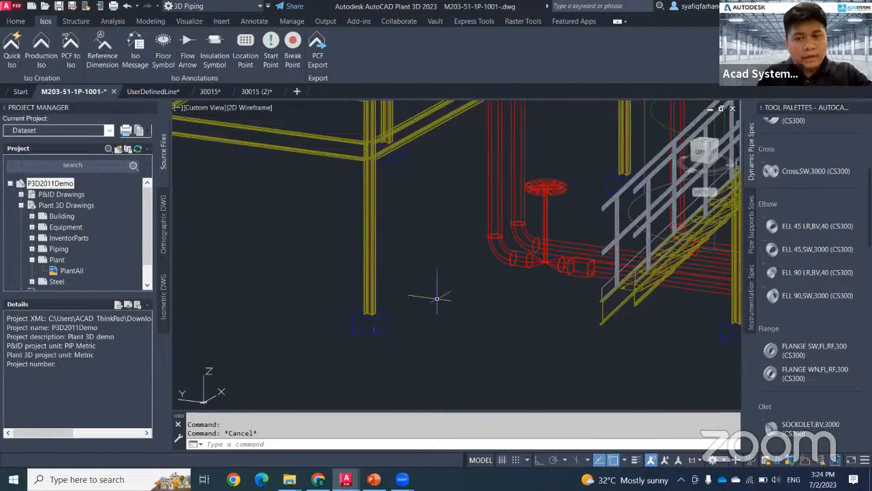
scroll(441, 297, "up", 5)
scroll(482, 284, "down", 11)
scroll(494, 270, "up", 8)
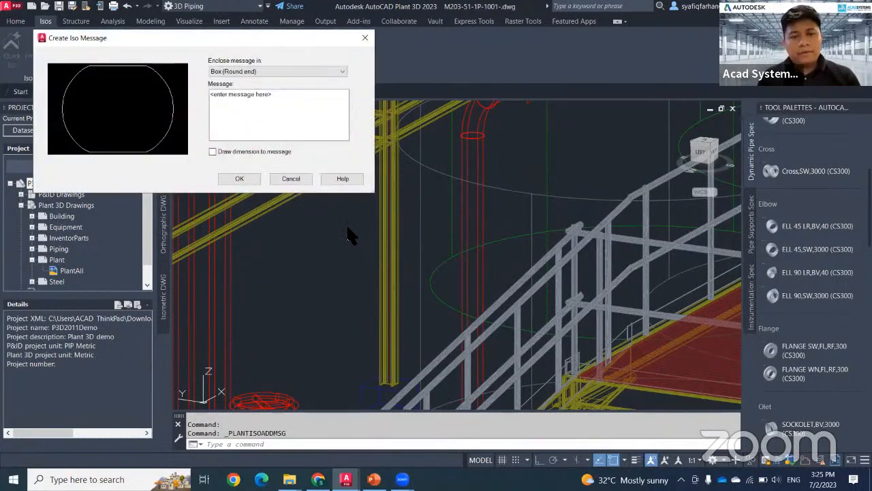
Step: Dismiss the iso message and add a second reference dimension from the vertical pipe below the nozzle, with steel Column as reference type
left_click(365, 37)
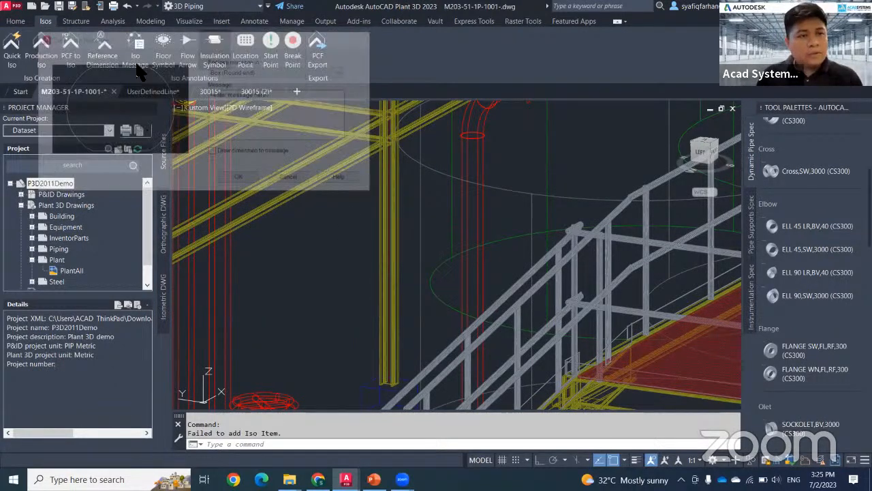
left_click(103, 53)
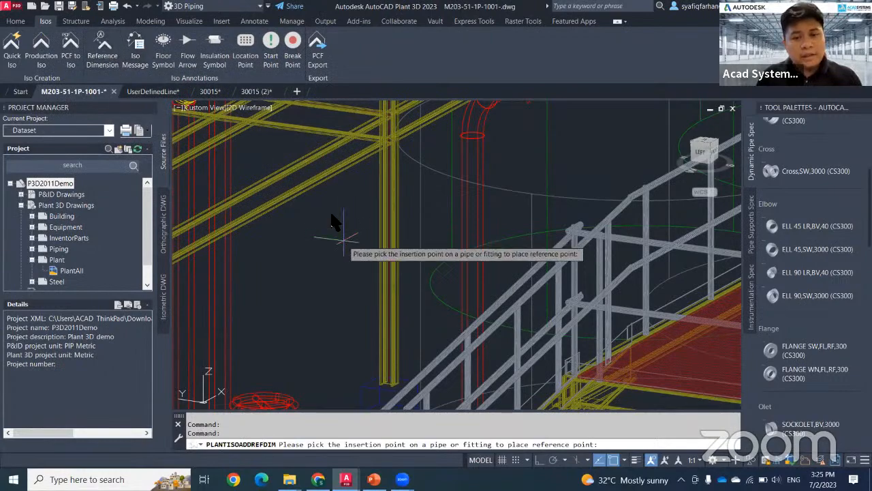
left_click(472, 232)
middle_click_drag(324, 314, 490, 137)
scroll(432, 206, "down", 6)
scroll(364, 280, "up", 2)
middle_click_drag(361, 289, 321, 259)
scroll(383, 249, "up", 2)
scroll(324, 332, "down", 2)
left_click(391, 317)
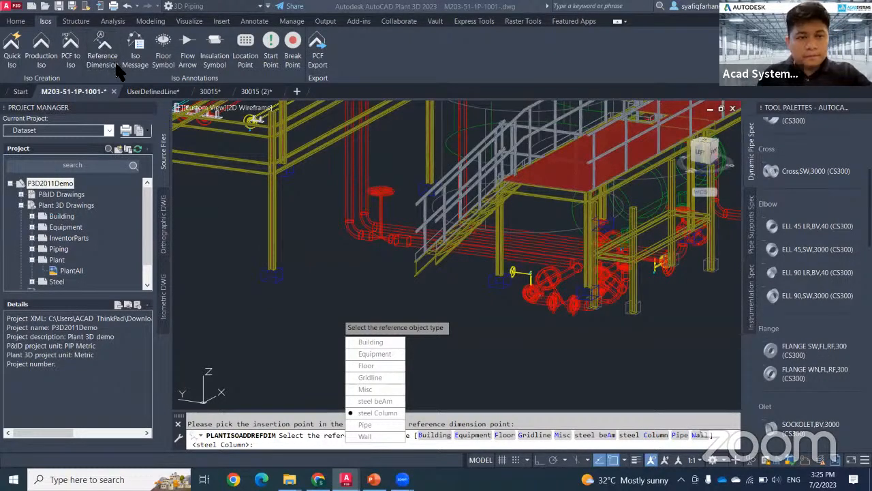
middle_click_drag(353, 268, 313, 340)
key("Return")
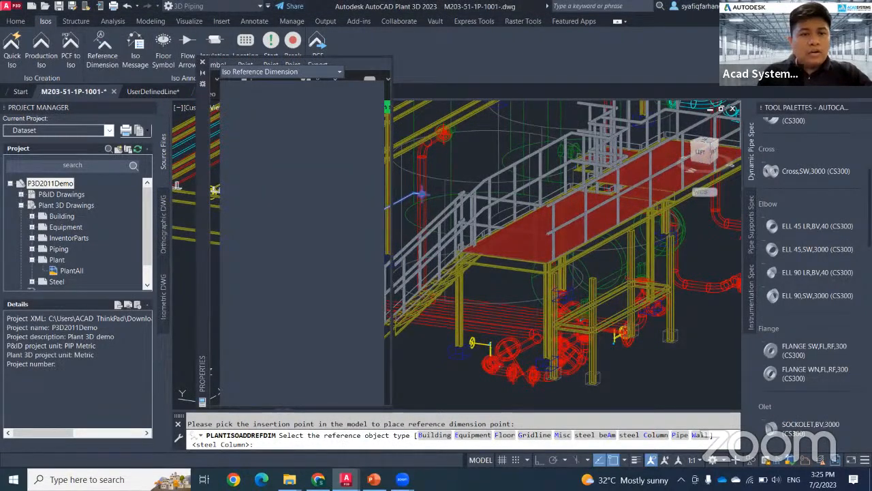
left_click(203, 64)
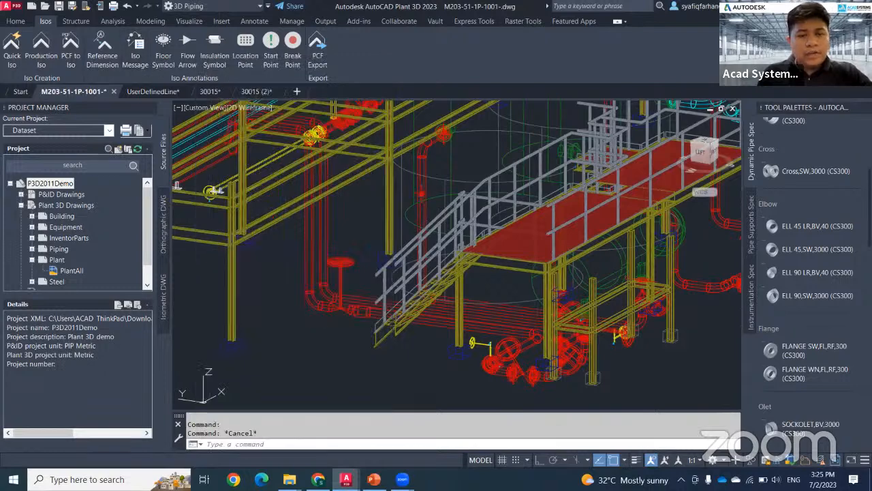
Step: Define an iso message enclosed in a Box reading "THIS DIMENSION IS FOR INSTALLATION", with the dimension drawn to the message
left_click(135, 48)
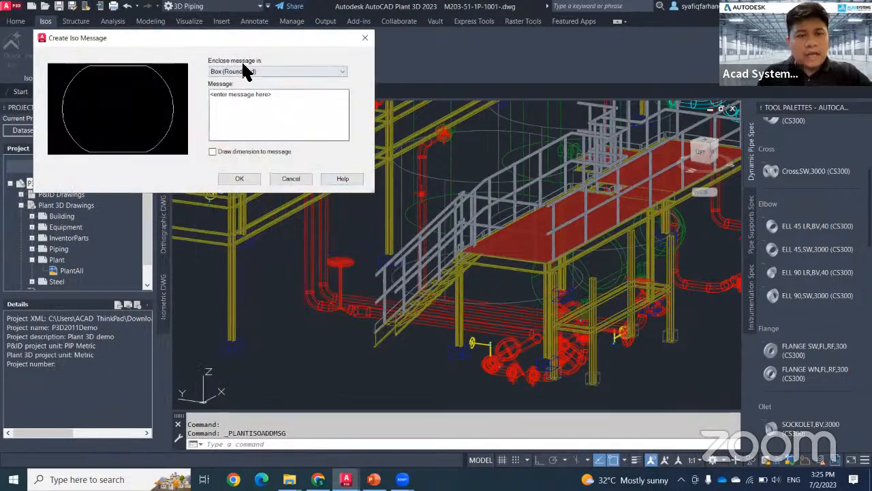
left_click(269, 147)
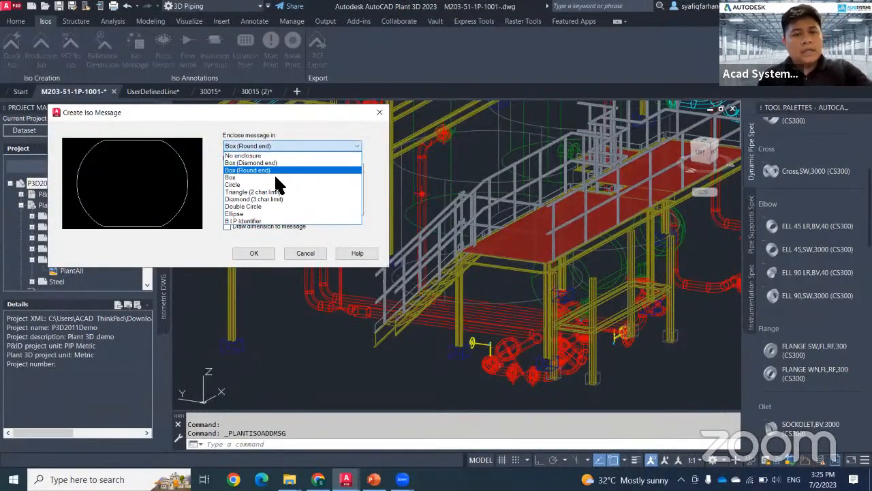
left_click(281, 177)
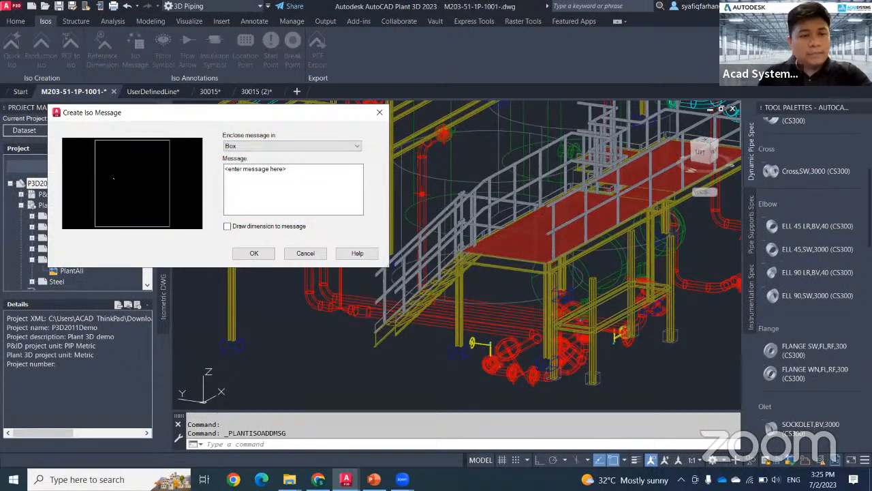
left_click(308, 181)
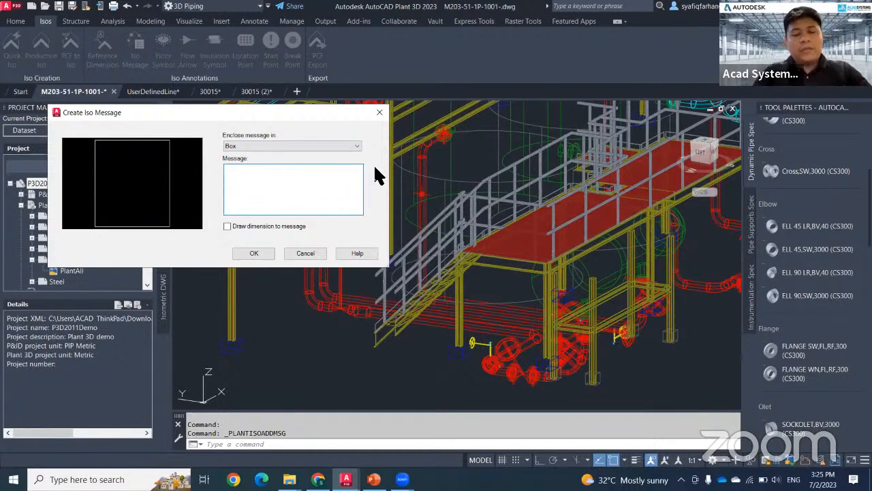
type("IN")
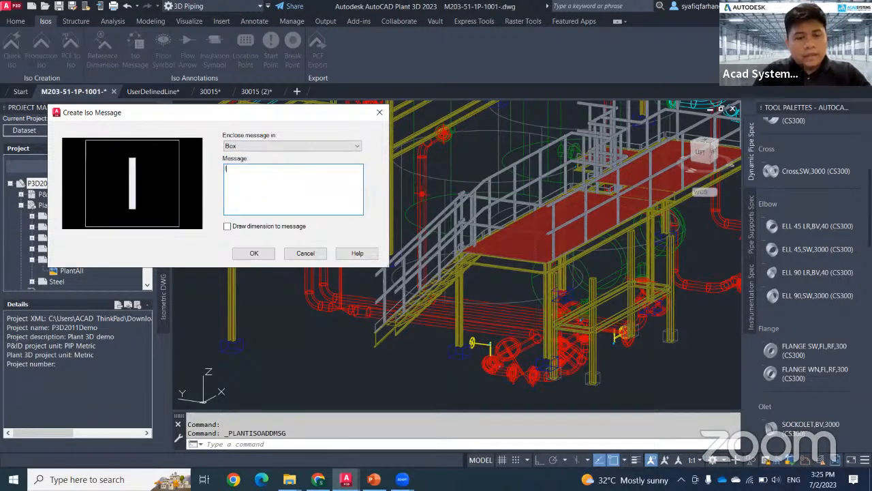
key("BackSpace")
key("BackSpace")
type("THIS ")
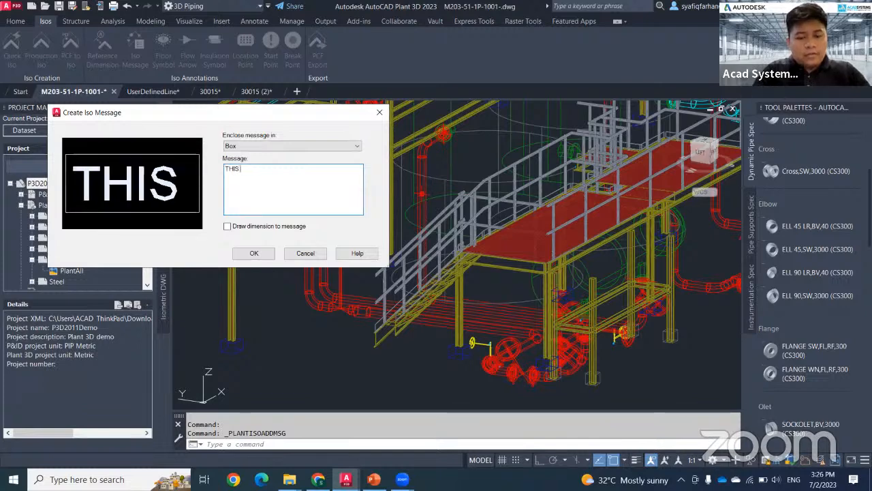
type("DIMENSION IS FOR INSTAL")
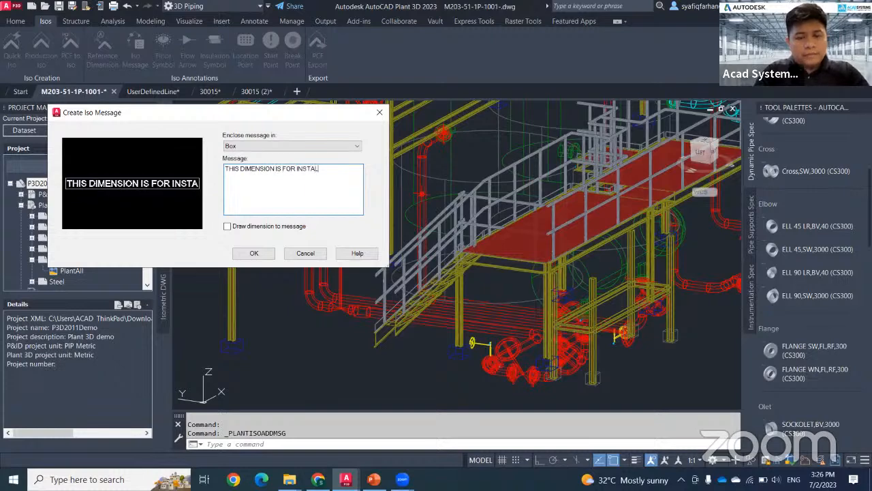
type("LATION")
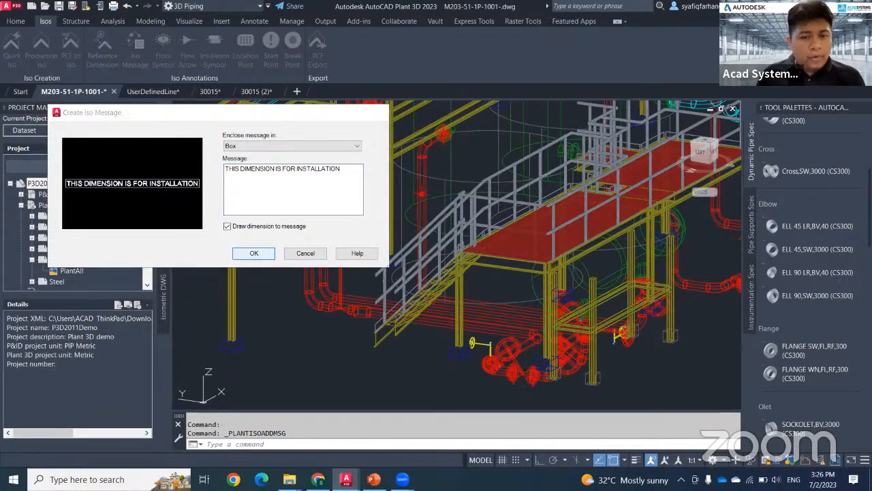
left_click(253, 253)
Step: Place the iso message on the vertical red pipe, below the reference dimension's marker
scroll(416, 211, "up", 3)
scroll(430, 222, "up", 3)
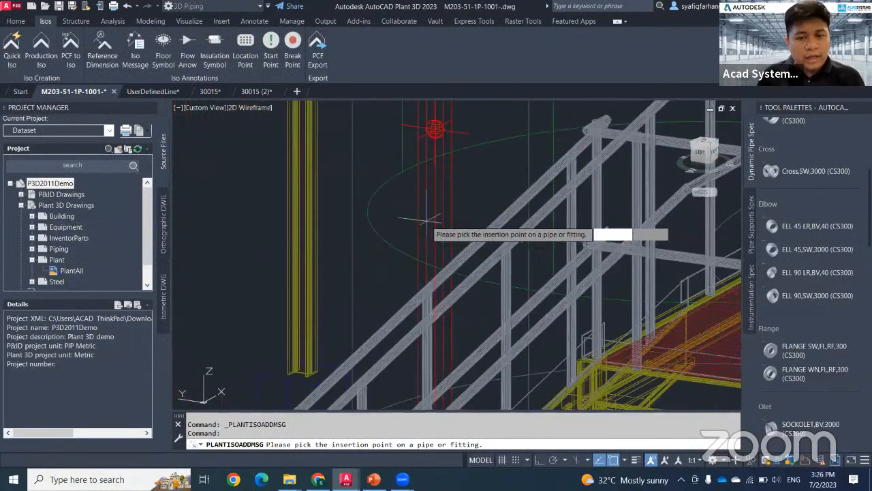
left_click(434, 226)
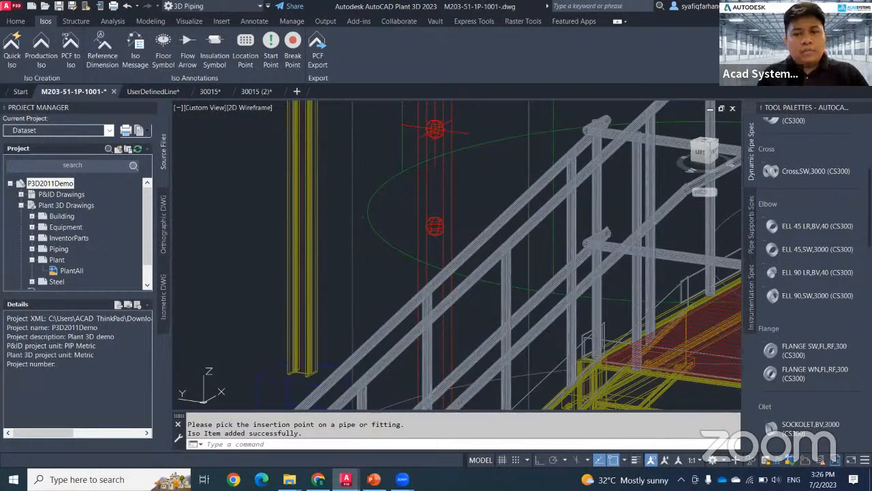
Step: Delete the reference dimension whose marker sits above the iso message on the vertical pipe
left_click(434, 128)
key("Delete")
scroll(438, 225, "down", 5)
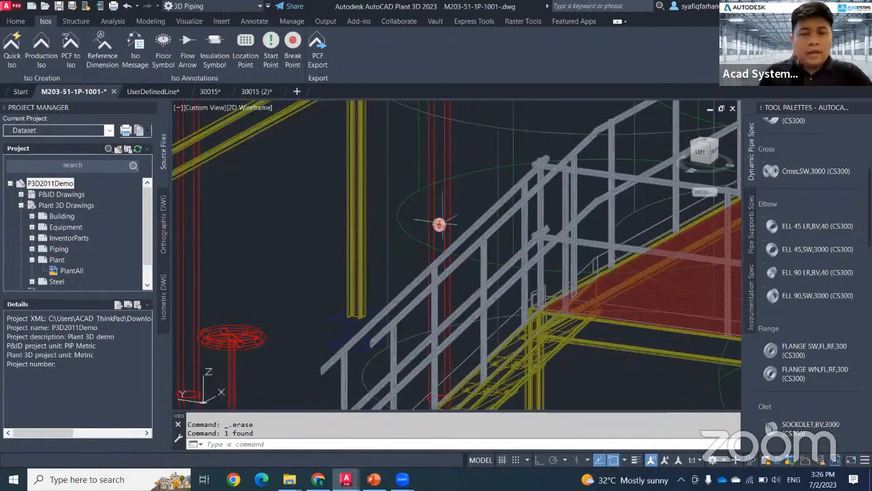
middle_click_drag(438, 236, 392, 240)
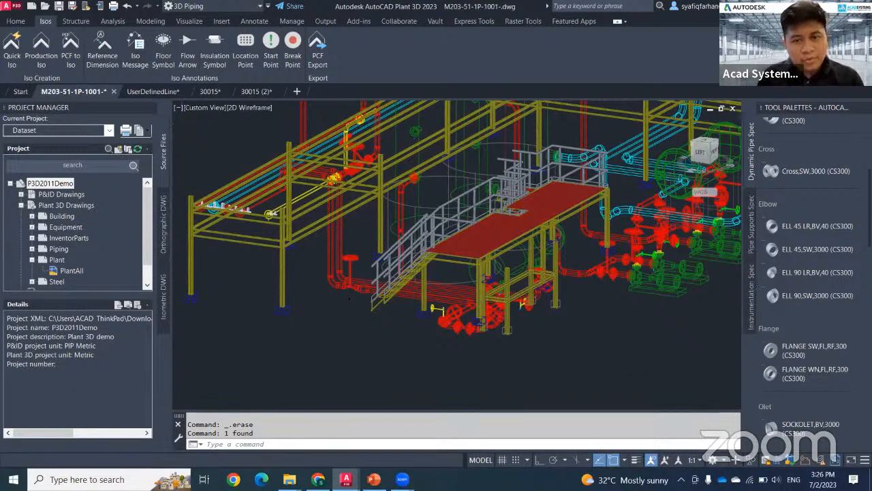
scroll(396, 240, "up", 6)
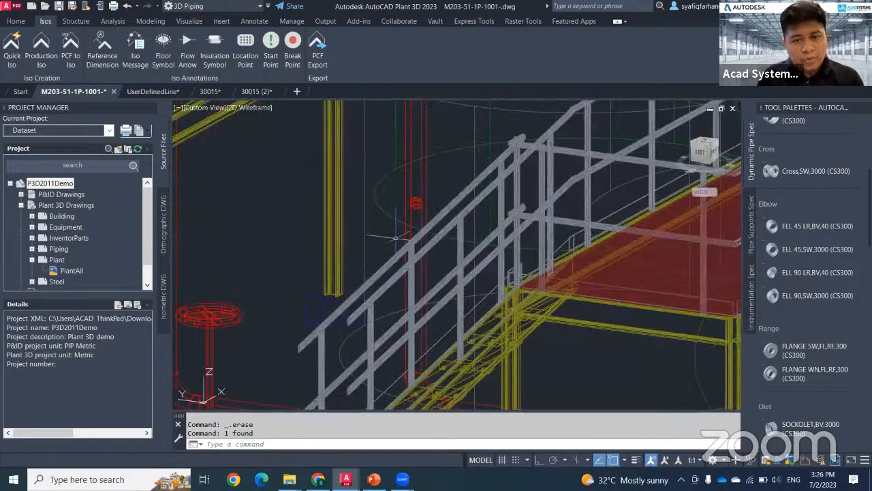
Step: Add a flow arrow on the vertical red pipe, just above the iso message marker, with its direction reversed
left_click(416, 181)
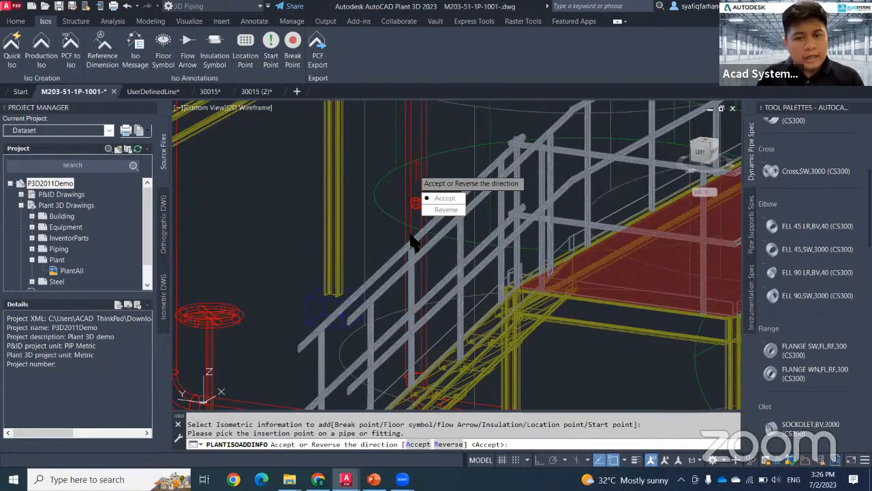
left_click(445, 209)
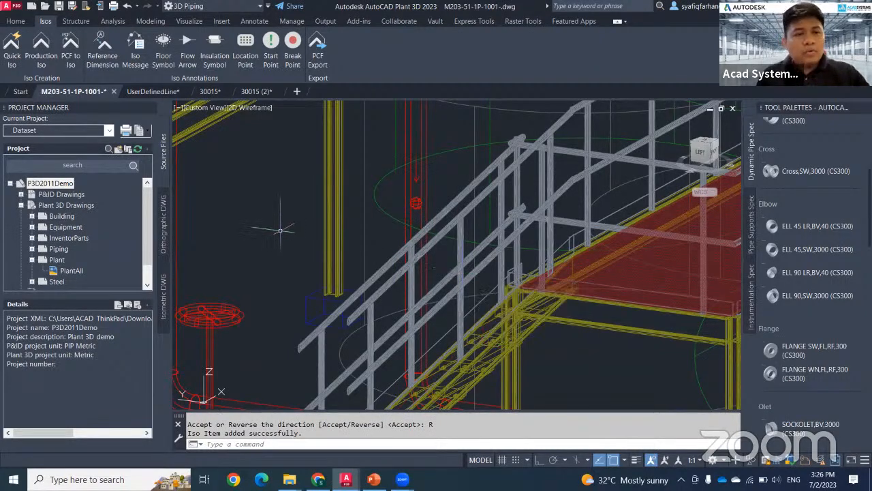
key("Escape")
key("Escape")
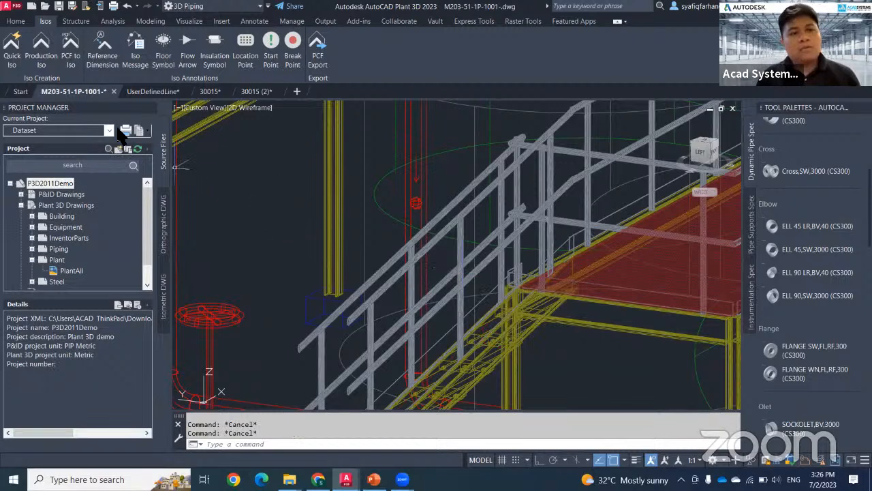
Step: Create the production isometric of line 30015 using iso style Final_A2
left_click(47, 67)
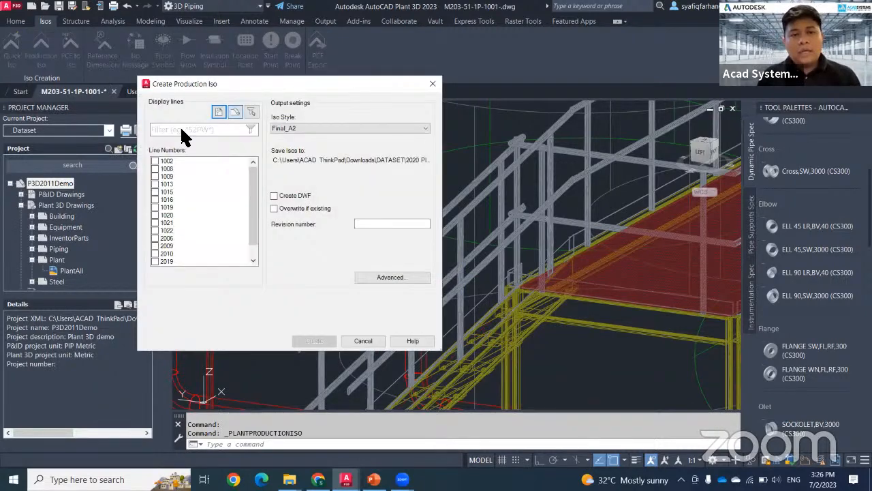
scroll(205, 256, "down", 2)
left_click(155, 261)
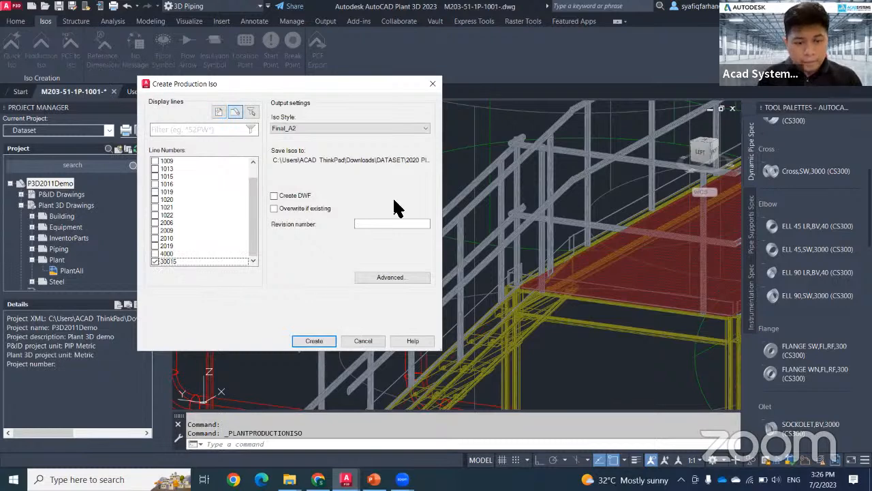
key("Return")
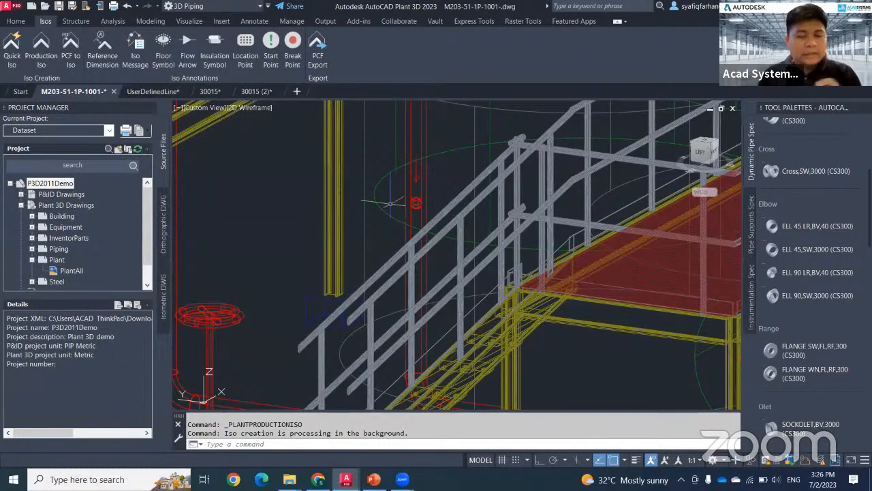
Step: Review the earlier isometric 30015 (2), examining the vertical pipe run and its upper end connection
left_click(208, 93)
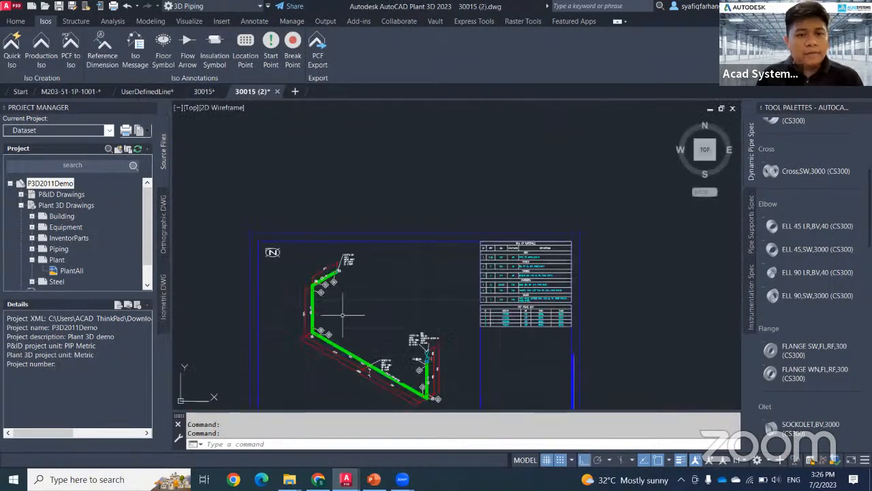
middle_click_drag(341, 319, 304, 292)
scroll(298, 268, "up", 5)
middle_click_drag(267, 236, 288, 256)
middle_click_drag(288, 287, 220, 114)
mouse_move(337, 293)
middle_mouse_down()
mouse_move(291, 209)
mouse_move(422, 368)
middle_mouse_up()
middle_click_drag(316, 184, 315, 216)
middle_click_drag(316, 282, 315, 238)
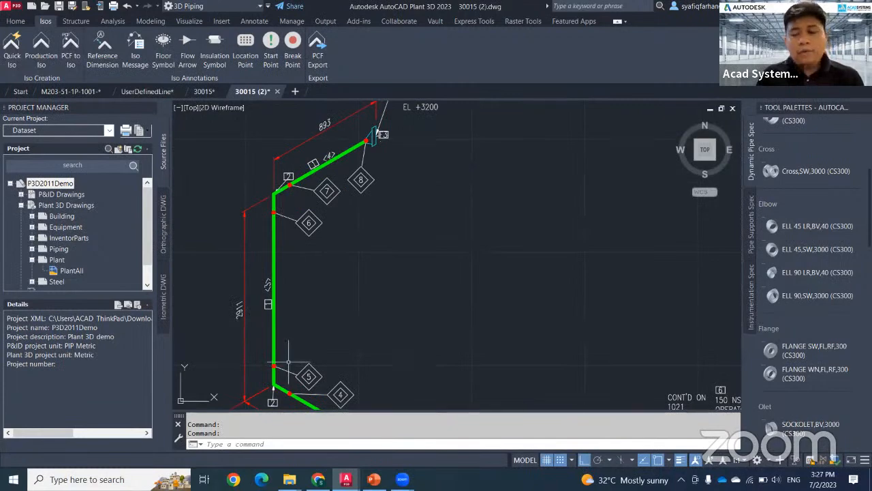
middle_click_drag(307, 306, 308, 323)
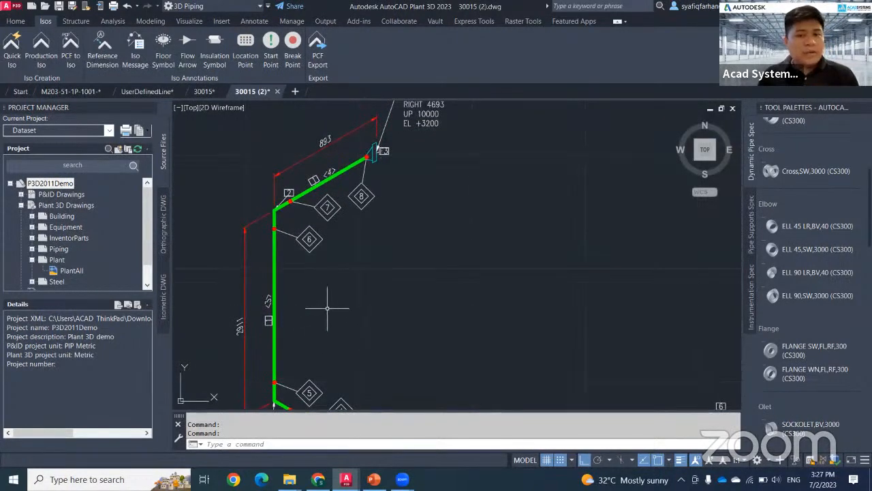
middle_click_drag(372, 302, 359, 298)
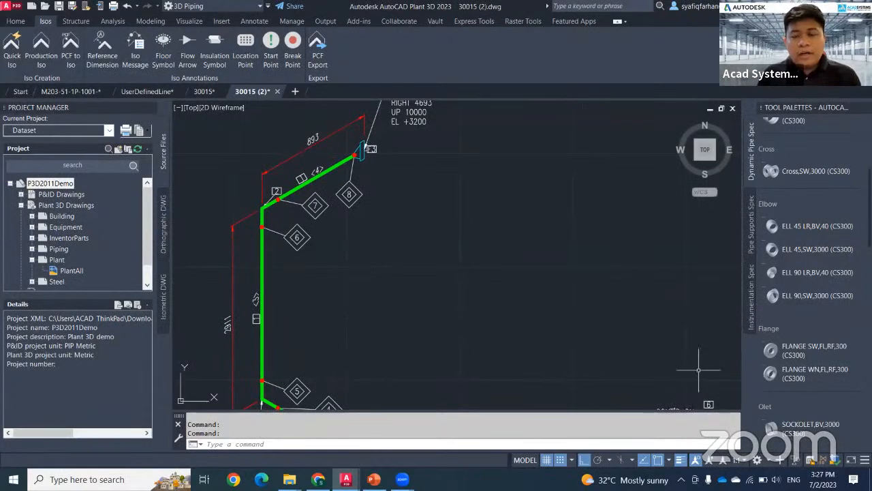
Step: Return to model M203-51-1P-1001 and examine the nozzle connection and elbow at the upper end of the vertical red pipe
left_click(76, 92)
middle_click_drag(433, 217, 458, 346)
middle_click_drag(478, 283, 447, 335)
scroll(465, 202, "up", 2)
middle_click_drag(474, 211, 466, 263)
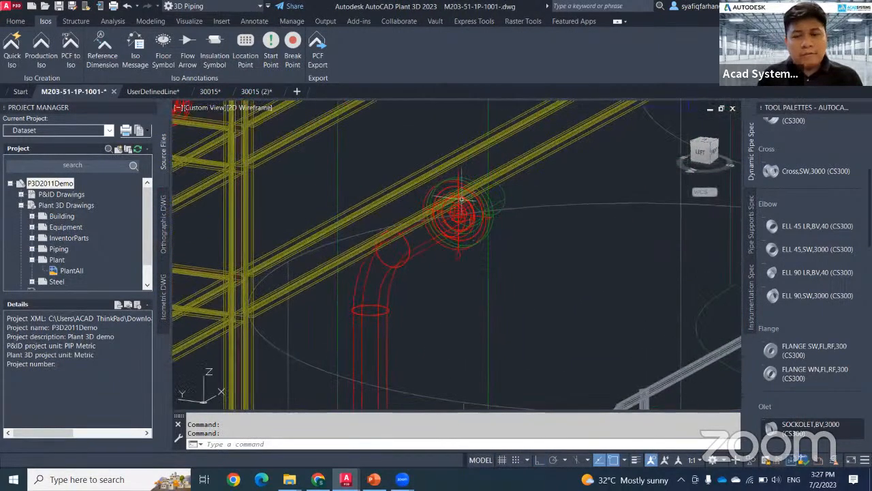
scroll(472, 268, "down", 5)
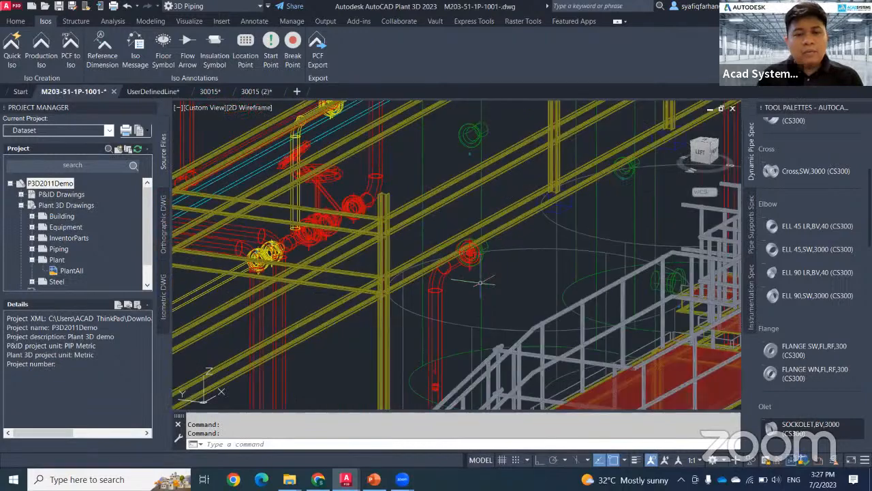
middle_click_drag(470, 277, 422, 206)
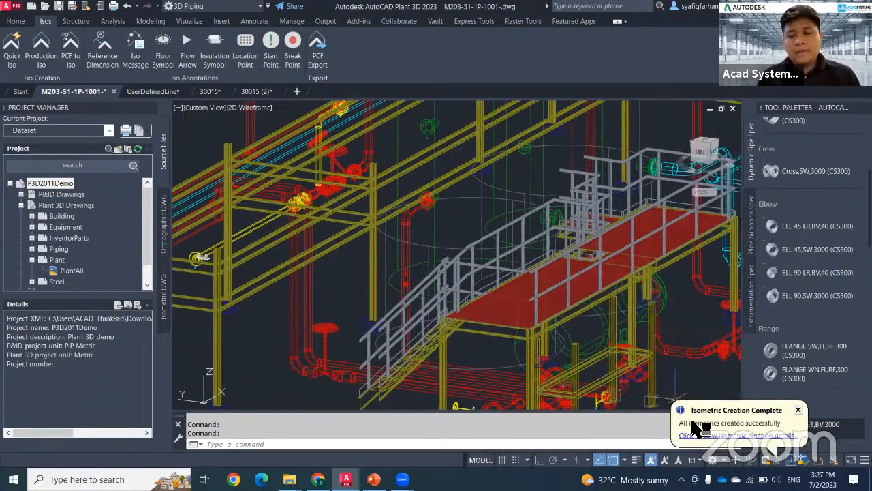
Step: Open the generated drawing 30015-1.dwg from the isometric creation results and examine the boxed installation message on the vertical run
left_click(695, 433)
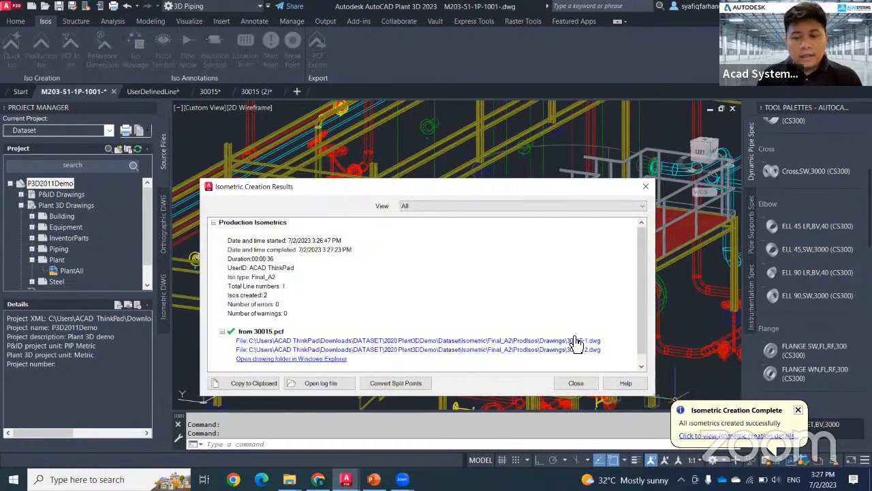
left_click(576, 349)
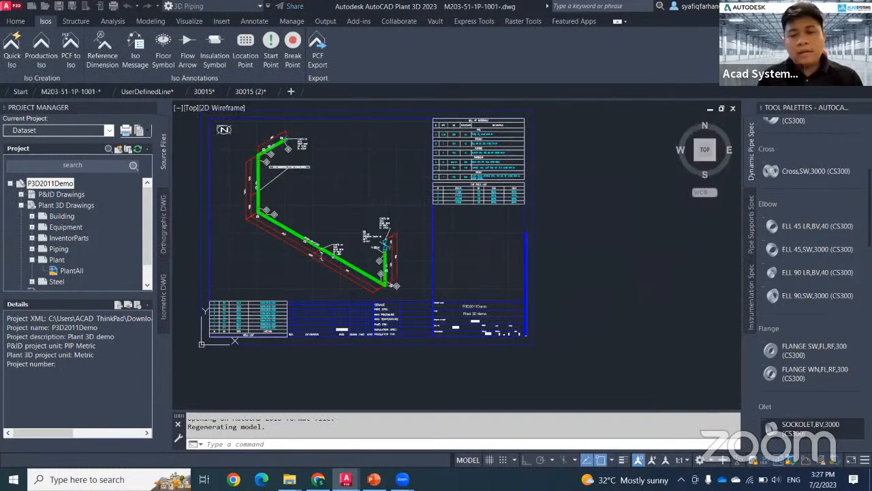
mouse_move(340, 193)
middle_mouse_down()
mouse_move(382, 258)
mouse_move(353, 267)
mouse_move(362, 302)
mouse_move(388, 283)
mouse_move(415, 170)
middle_mouse_up()
scroll(312, 221, "up", 4)
scroll(334, 246, "up", 2)
scroll(363, 302, "up", 2)
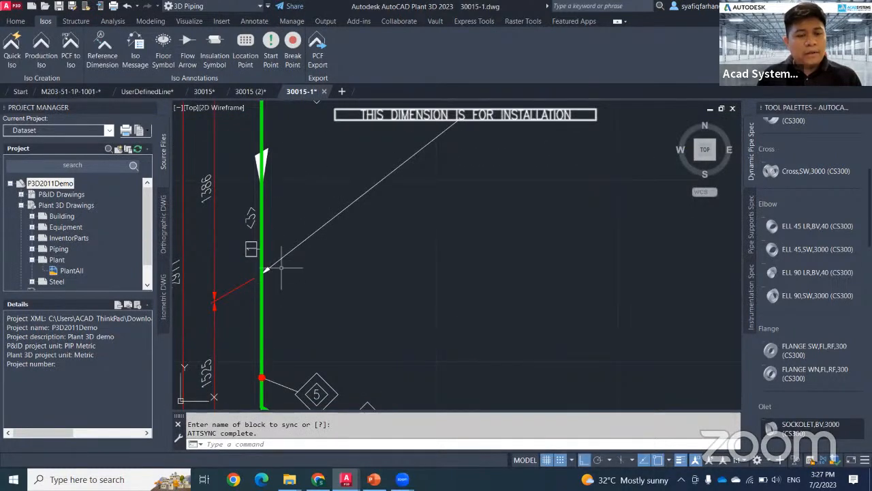
Step: Inspect the flow arrow on the vertical pipe of isometric 30015-1 by highlighting it, then clear the selection
middle_click_drag(223, 136, 262, 220)
left_click(261, 219)
left_click(321, 306)
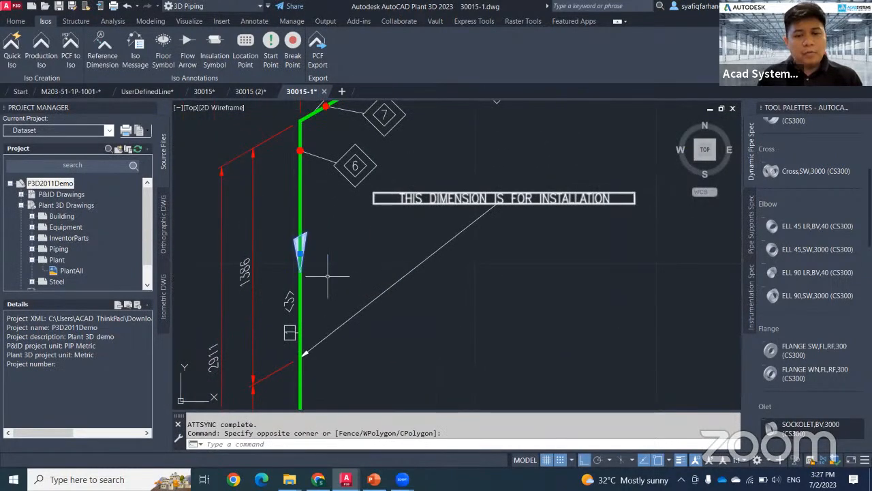
scroll(337, 285, "down", 2)
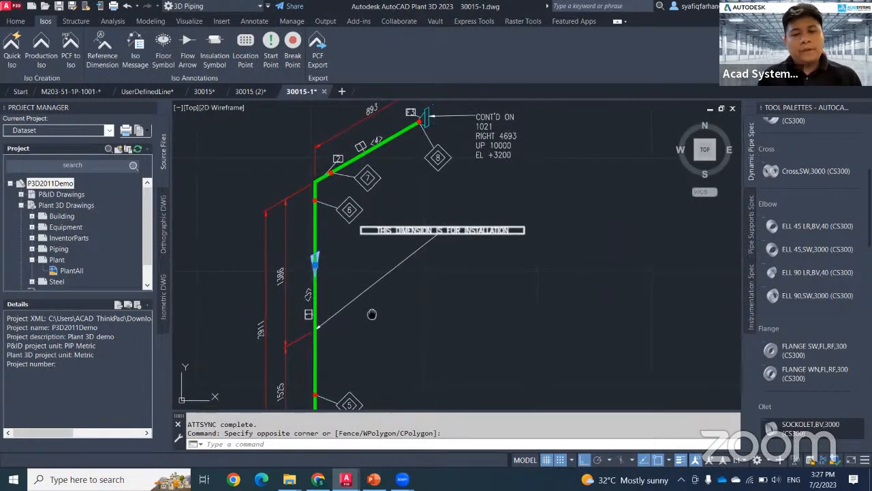
middle_click_drag(372, 310, 379, 304)
key("Escape")
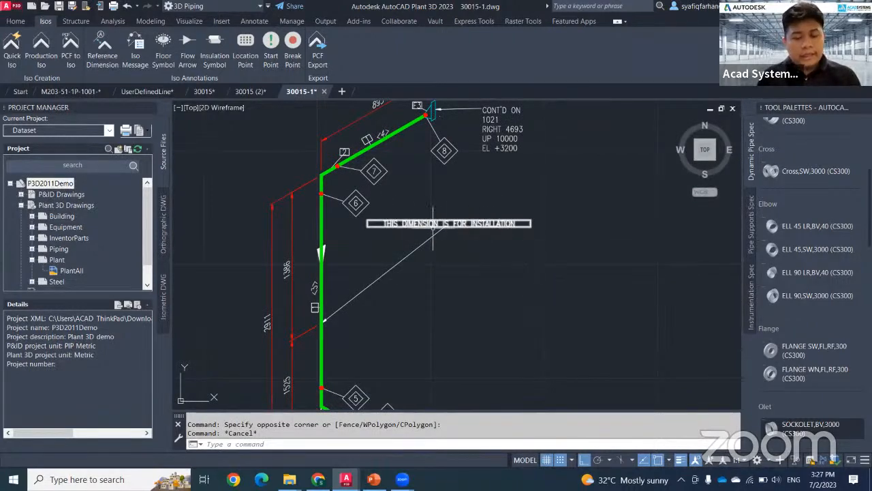
Step: Examine the vertical run's dimensions and the continuation note at the upper end of the line in isometric 30015-1
middle_click_drag(455, 326, 456, 318)
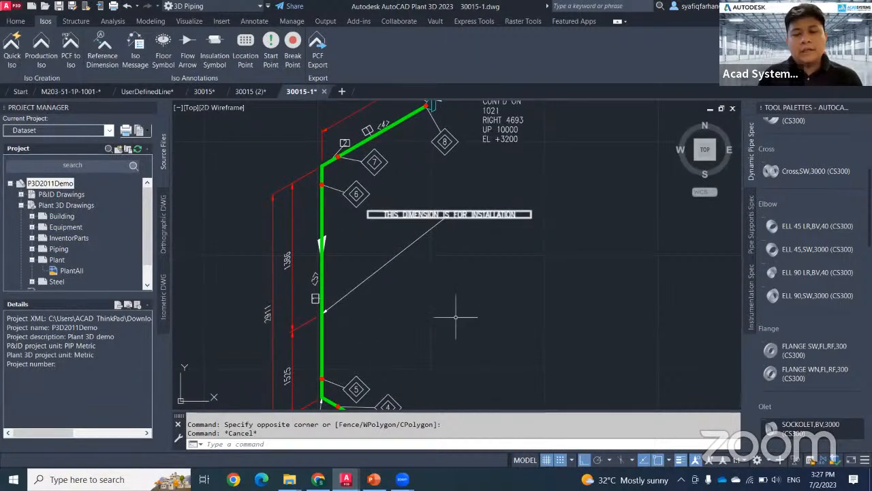
middle_click_drag(351, 339, 382, 277)
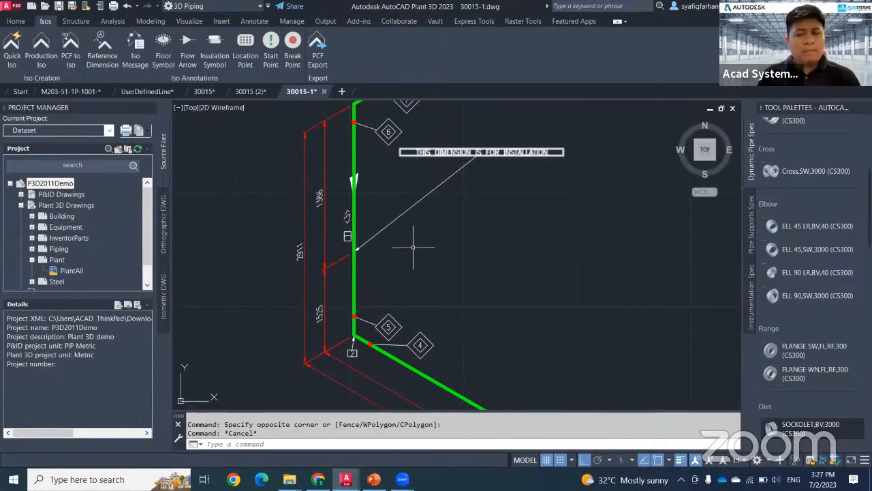
middle_click_drag(454, 257, 431, 274)
scroll(452, 245, "down", 2)
mouse_move(464, 243)
middle_mouse_down()
mouse_move(455, 260)
mouse_move(370, 203)
mouse_move(369, 272)
middle_mouse_up()
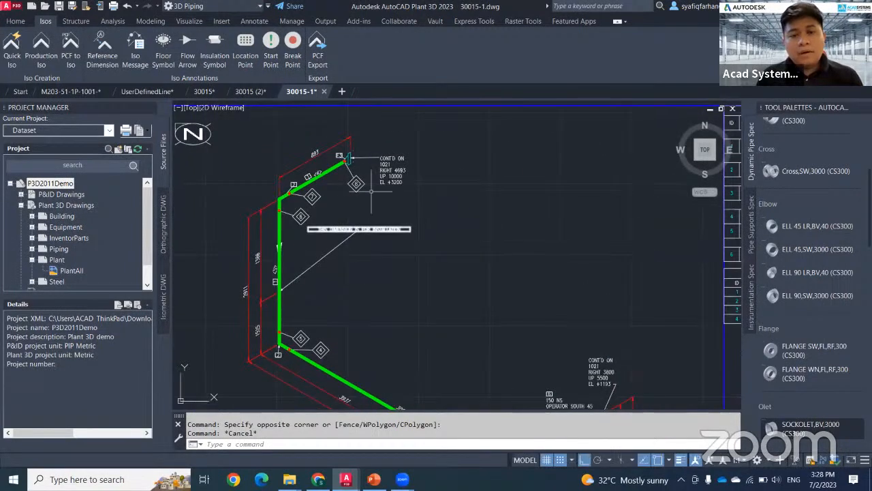
scroll(361, 157, "up", 6)
middle_click_drag(355, 176, 394, 203)
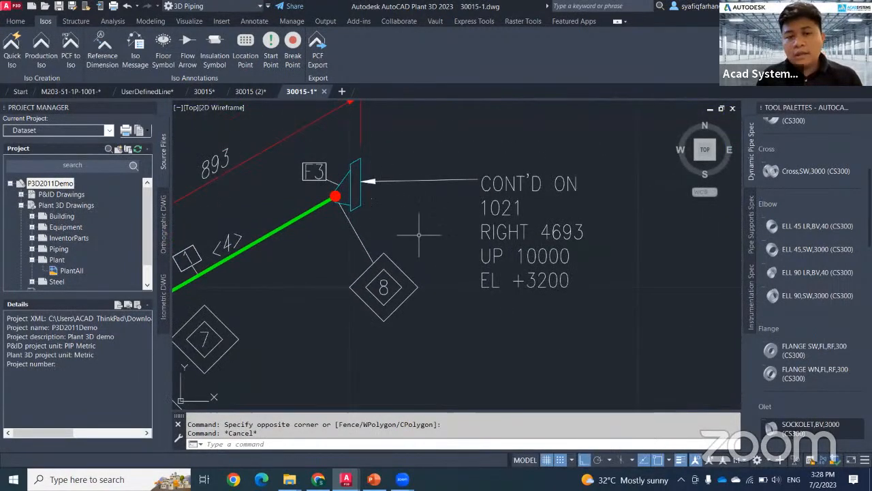
Step: Open the second generated drawing, 30015-2.dwg, from the isometric creation results and examine its column reference dimension
left_click(810, 463)
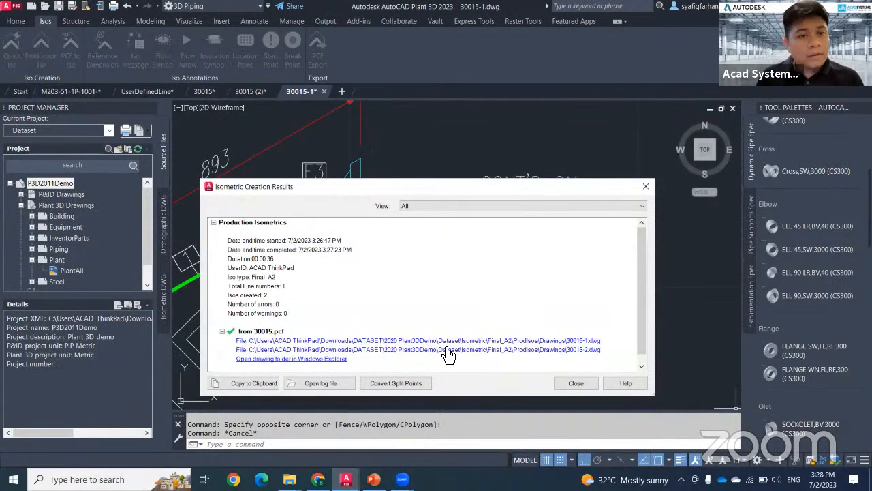
left_click(499, 349)
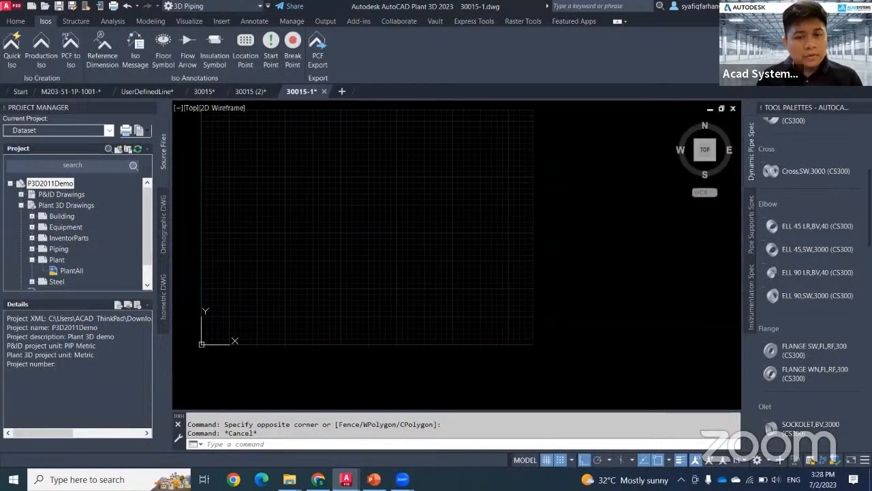
scroll(320, 217, "up", 8)
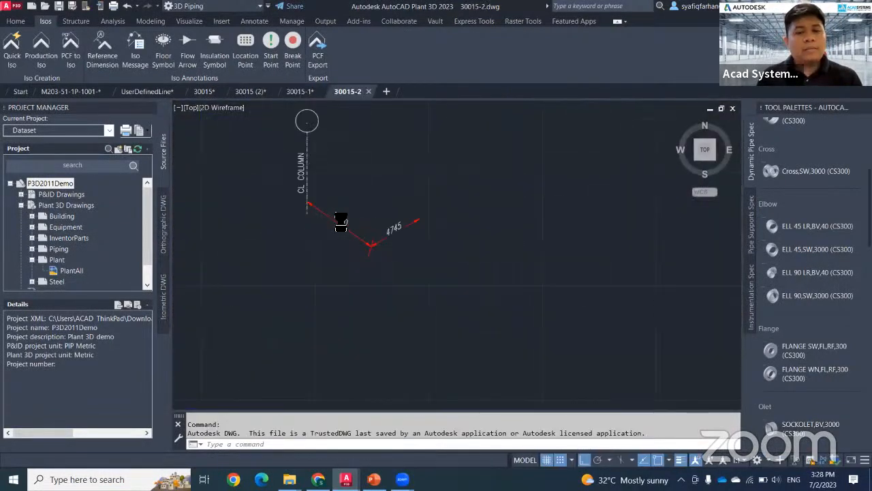
Step: Return to model M203-51-1P-1001 and set its visual style to Shaded
left_click(86, 94)
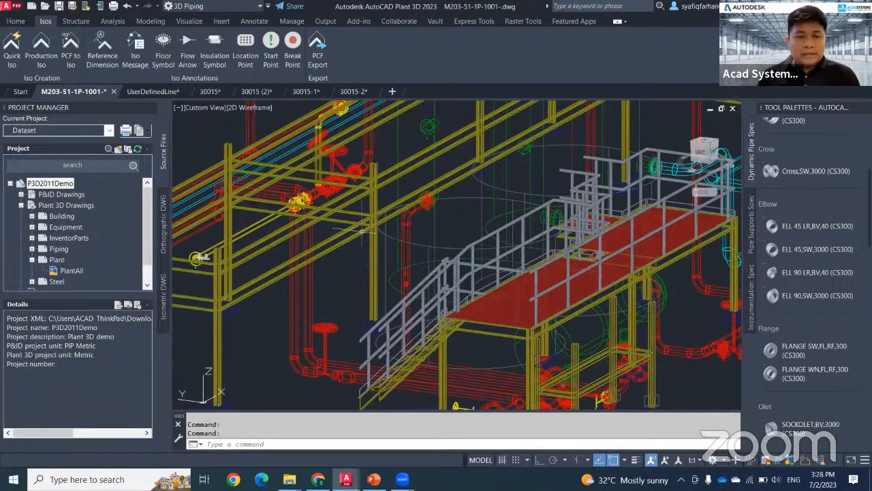
left_click(256, 110)
left_click(288, 177)
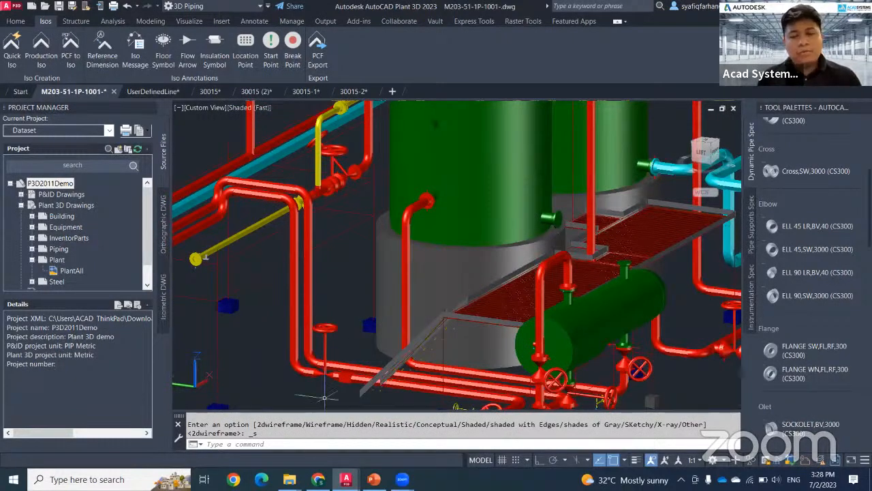
Step: Switch to Chrome, look through the promotions, webinars and training schedule on acadsystems.com, and open the linked Acad Systems YouTube channel
left_click(319, 479)
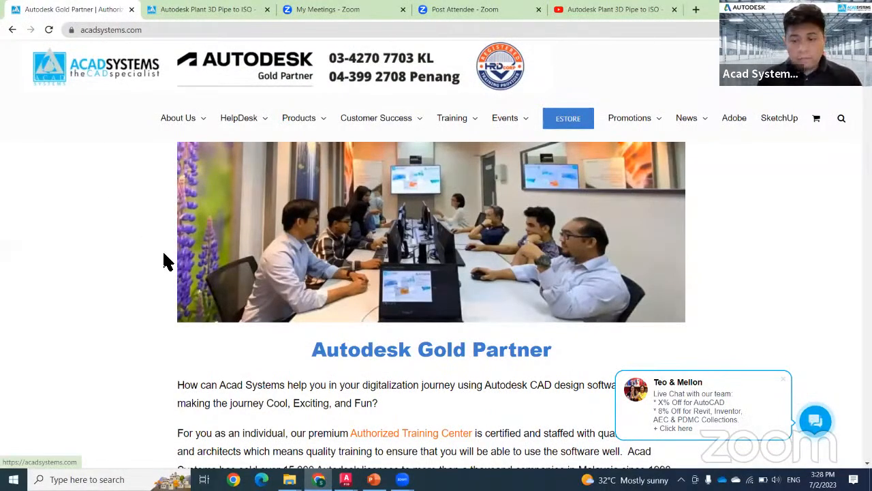
scroll(167, 279, "down", 5)
scroll(168, 279, "down", 15)
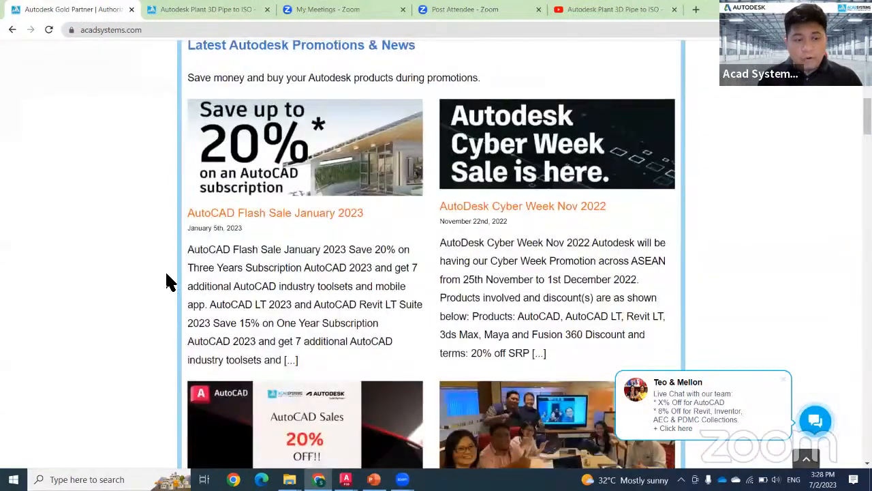
scroll(168, 279, "down", 15)
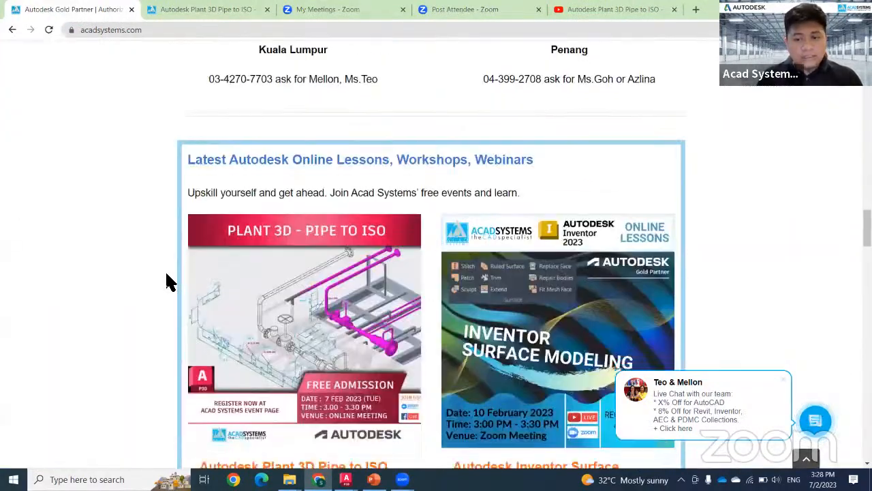
scroll(167, 279, "down", 15)
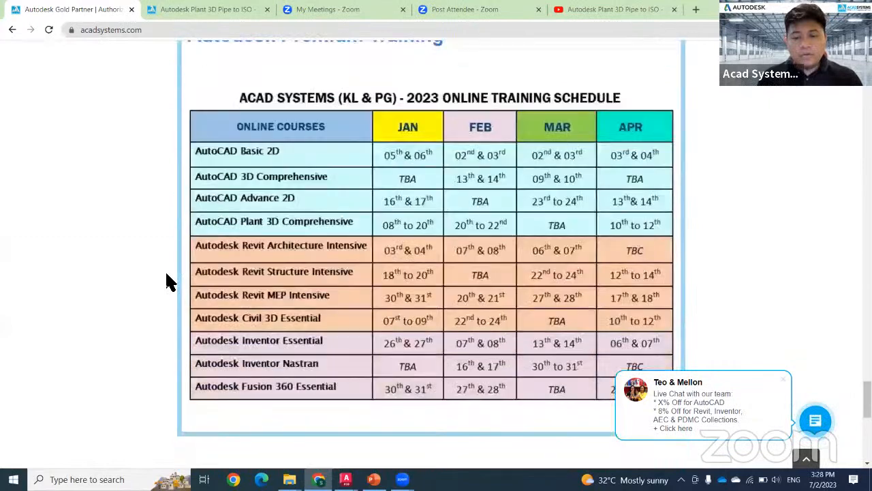
scroll(303, 341, "up", 3)
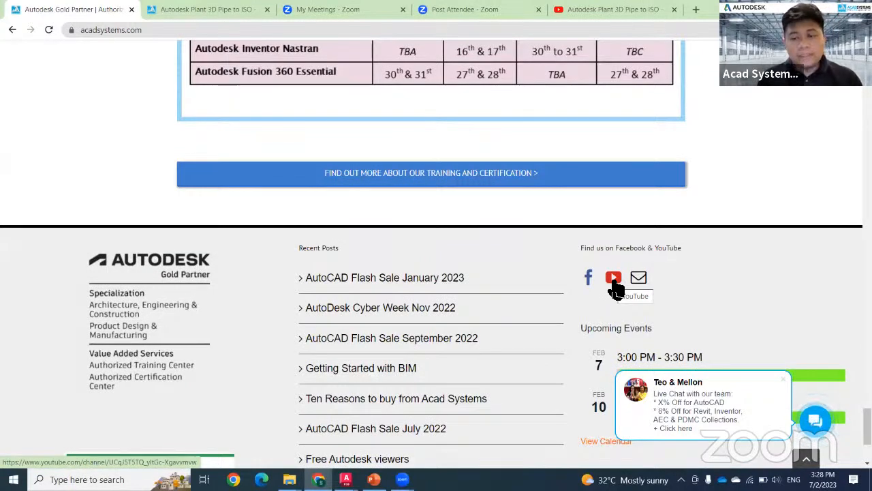
left_click(614, 278)
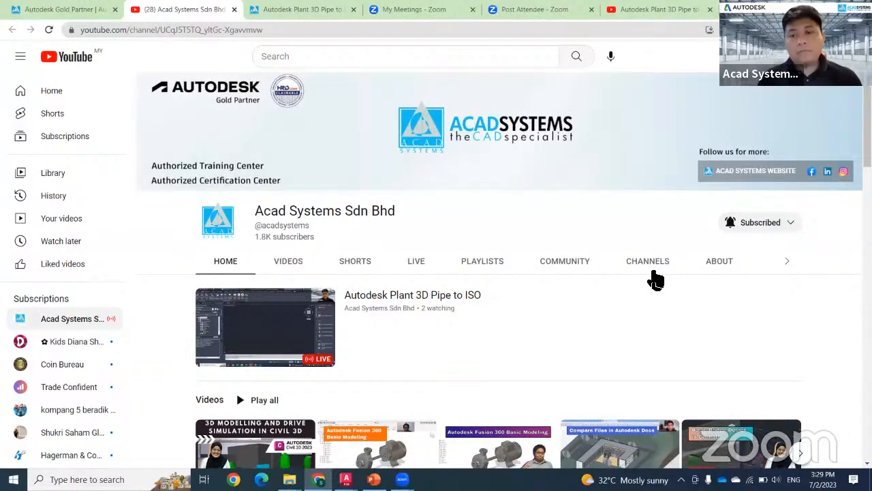
scroll(641, 326, "down", 1)
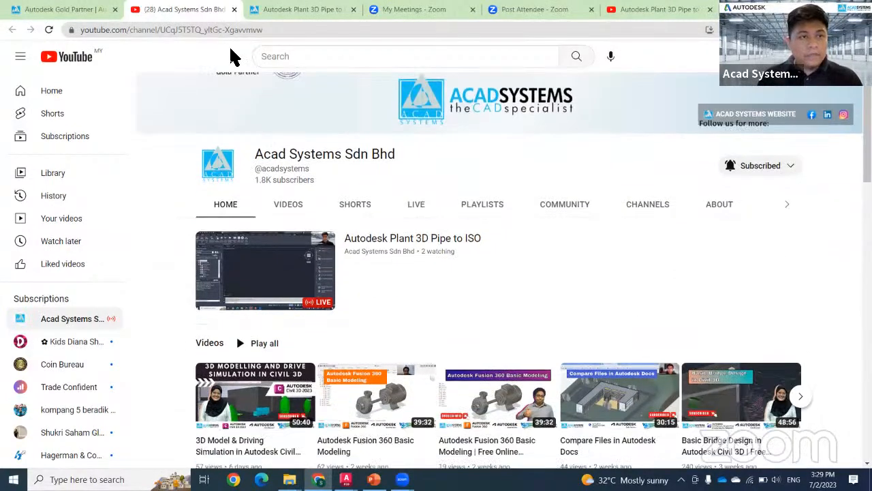
Step: Return to the acadsystems.com page and look back through its training schedule and upcoming online lessons to the start of the homepage
left_click(76, 9)
scroll(89, 204, "up", 15)
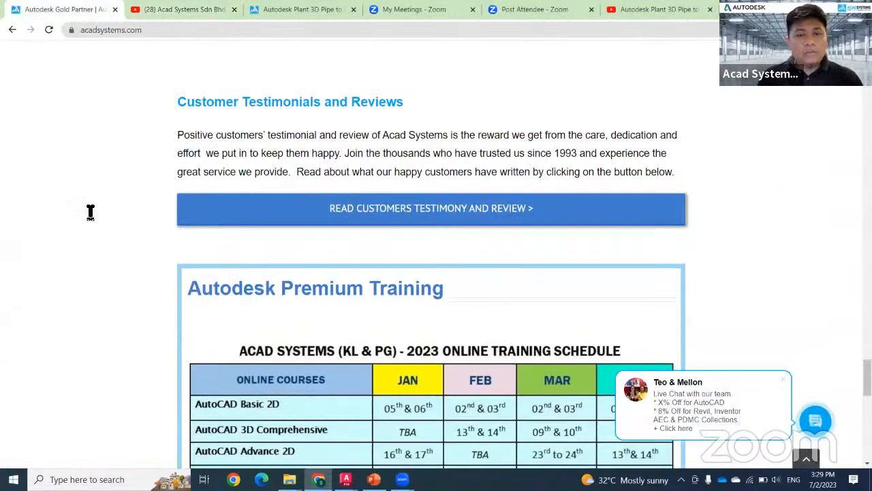
scroll(90, 213, "up", 15)
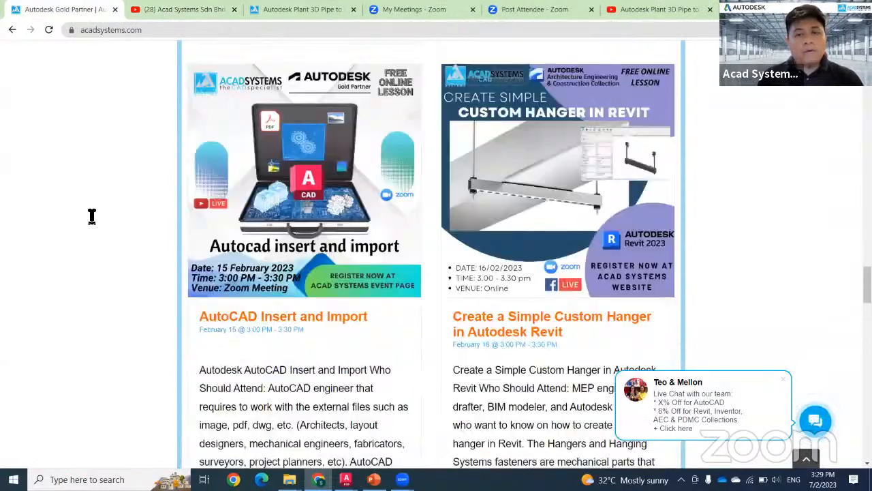
scroll(91, 213, "up", 3)
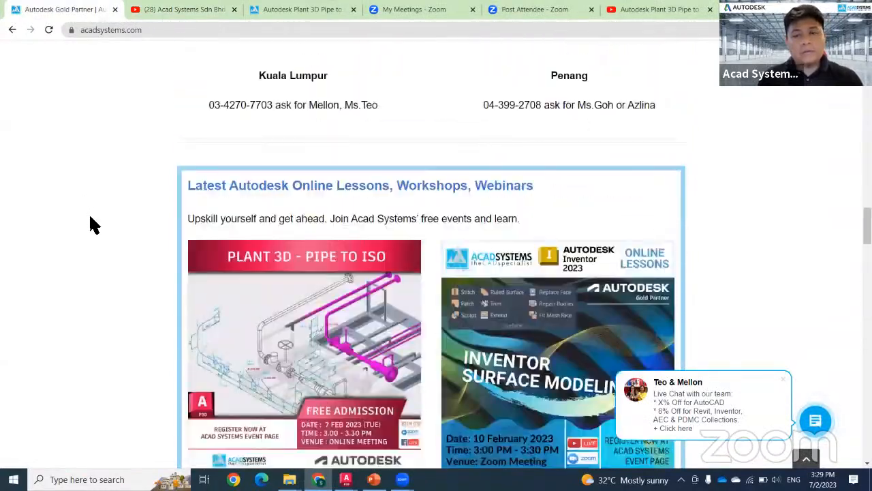
scroll(89, 212, "down", 4)
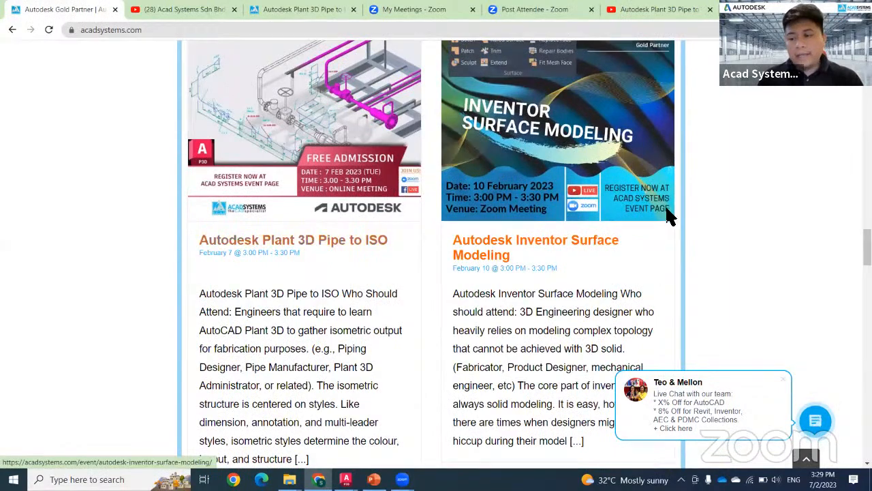
scroll(712, 255, "up", 2)
left_click_drag(868, 241, 868, 82)
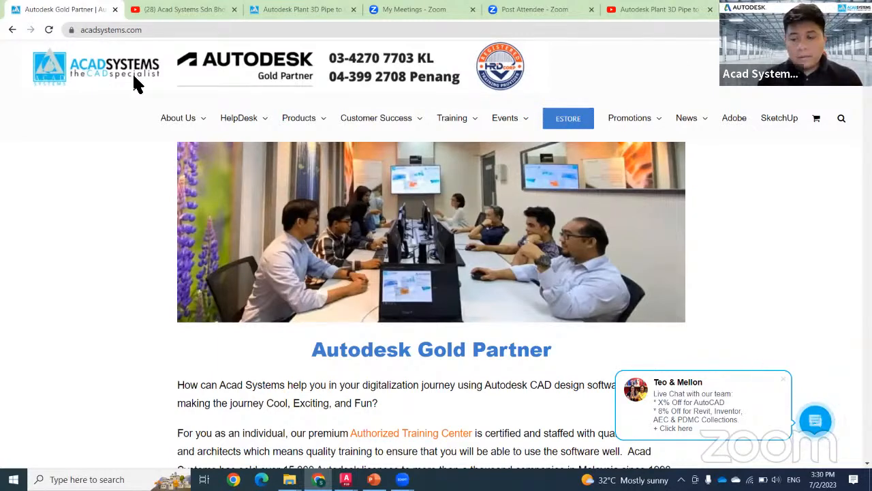
Step: Open the website's Live Chat, draft a short greeting to one of the online support staff, and close the chat
left_click(820, 431)
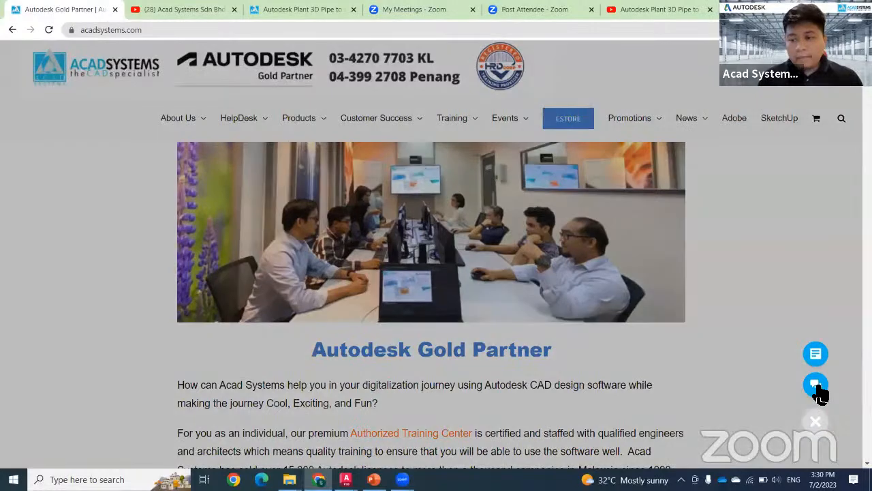
left_click(816, 386)
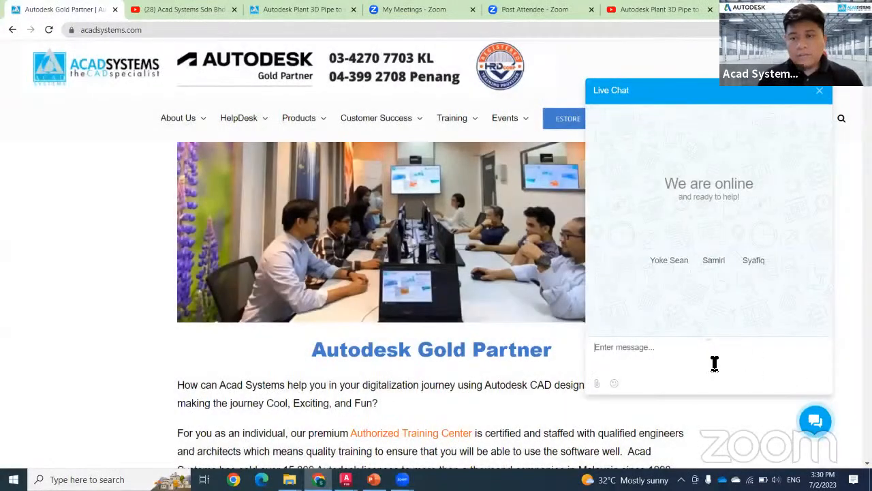
type("Hi Syafiq")
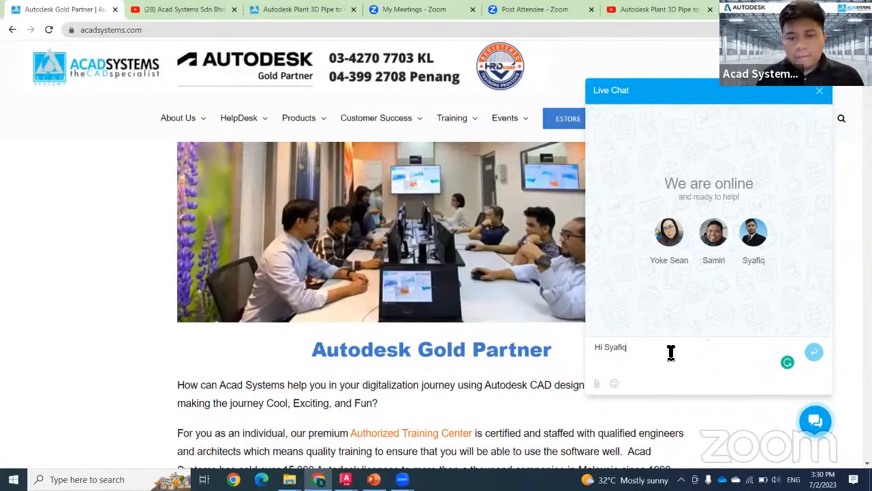
left_click(820, 92)
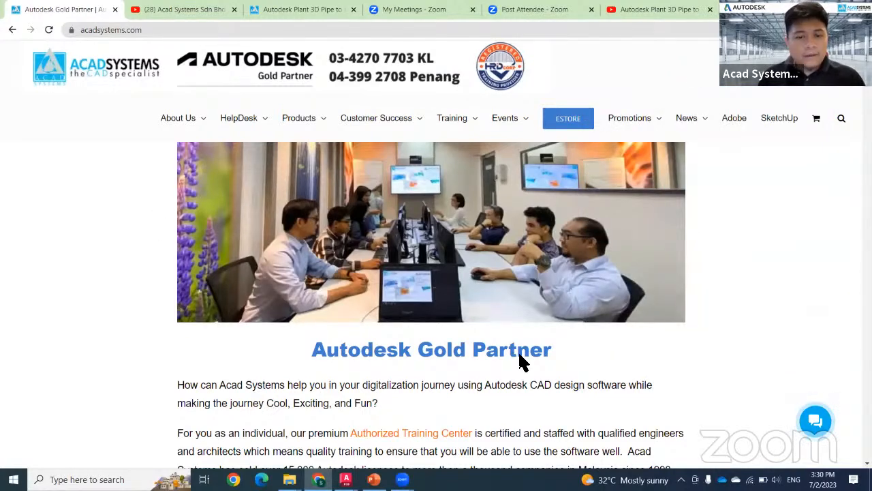
Step: Switch to AutoCAD Plant 3D and bring up the model drawing M203-51-1P-1001
left_click(374, 479)
left_click(346, 479)
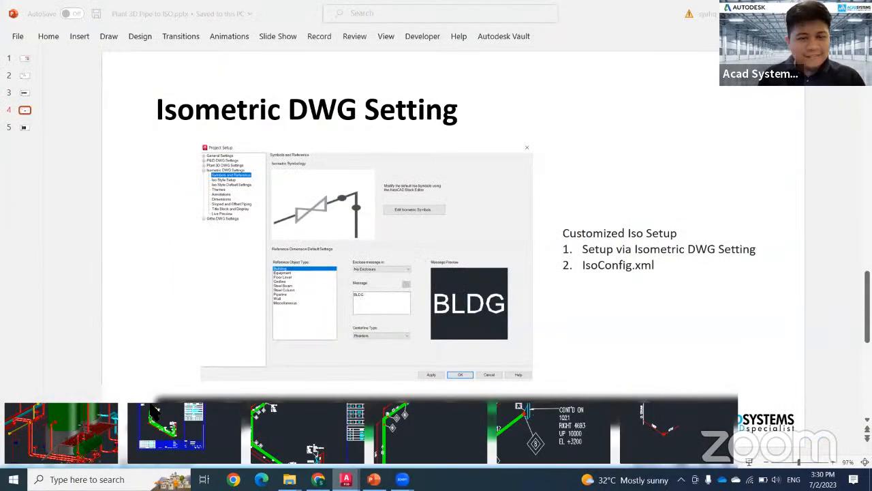
left_click(62, 429)
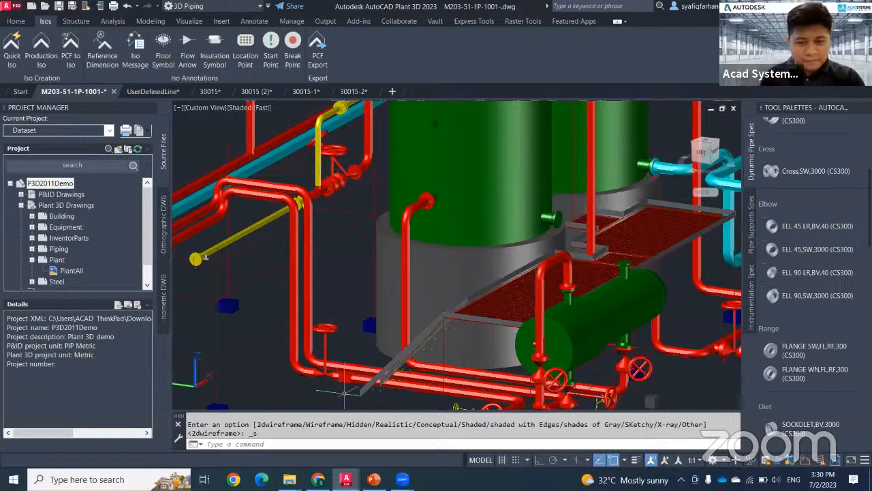